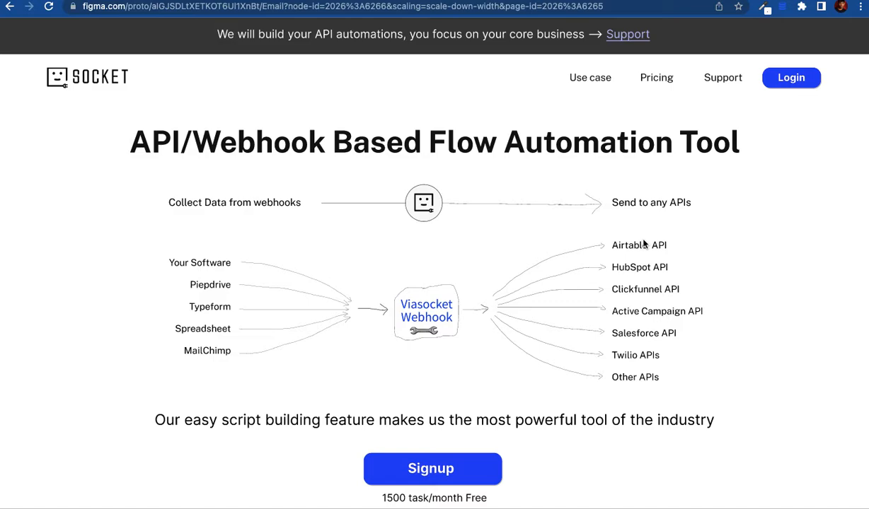
Step: Scroll the SOCKET prototype until the 'How it works' heading shows beneath Signup
scroll(644, 244, down, 1)
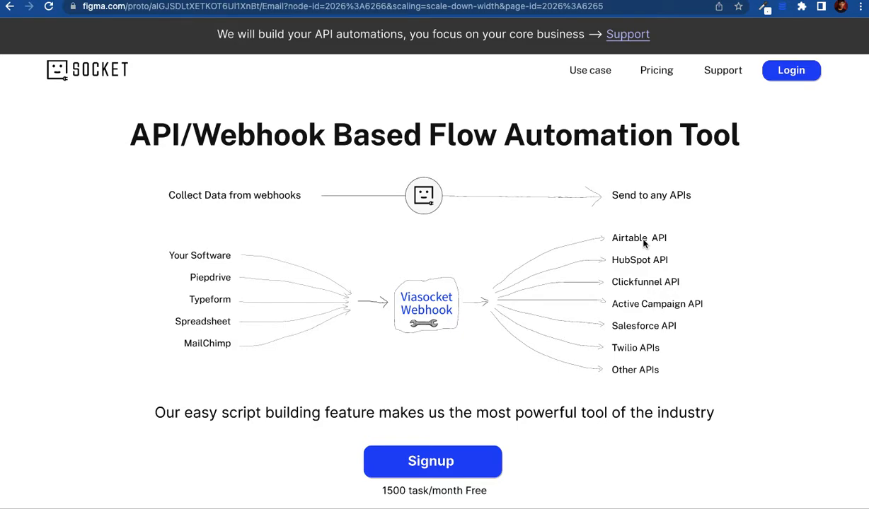
scroll(644, 243, down, 3)
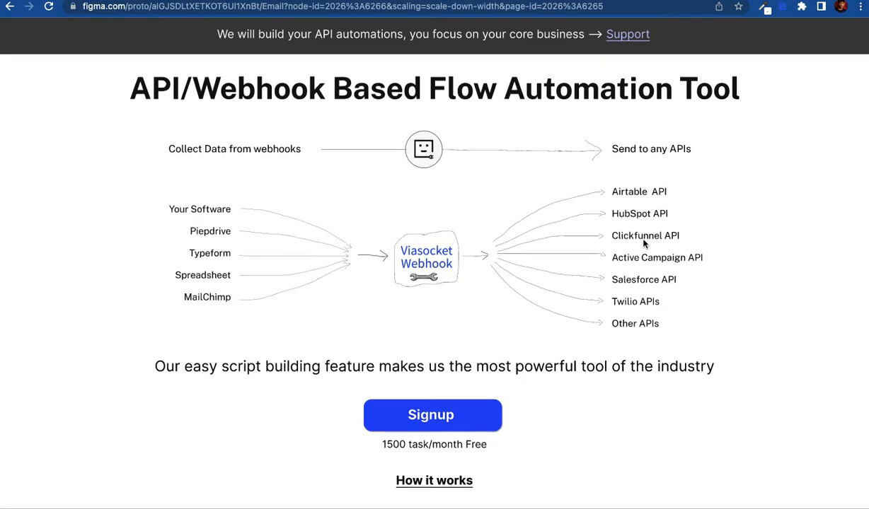
Step: Scroll down to the Generate Viasocket Webhook URL card and the step 2 integrations grid
scroll(644, 243, down, 5)
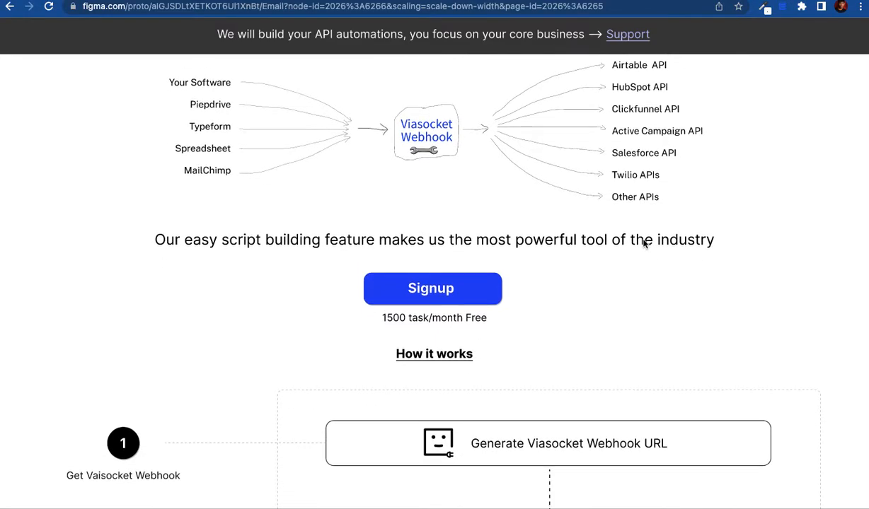
scroll(644, 244, down, 3)
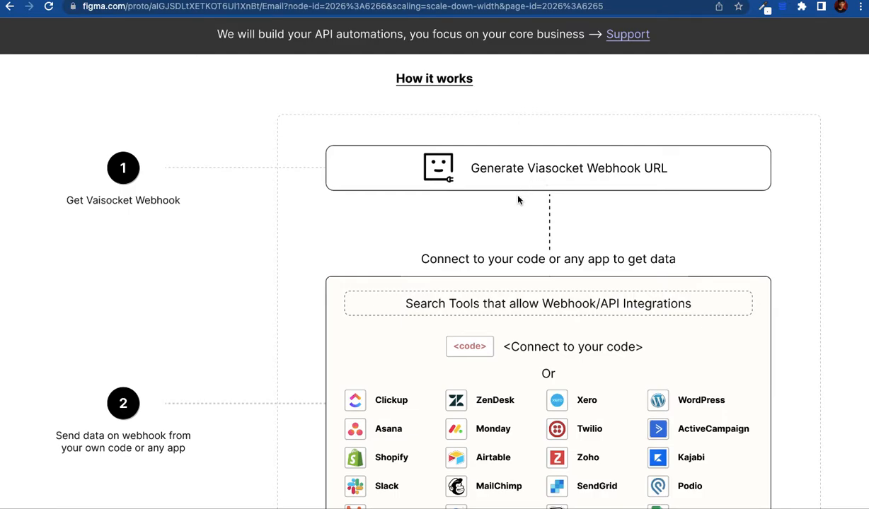
scroll(505, 253, down, 1)
Step: Browse the integrations grid and settle on step 3's Receive Data card with $Email, $Country, $PIN
scroll(506, 253, down, 2)
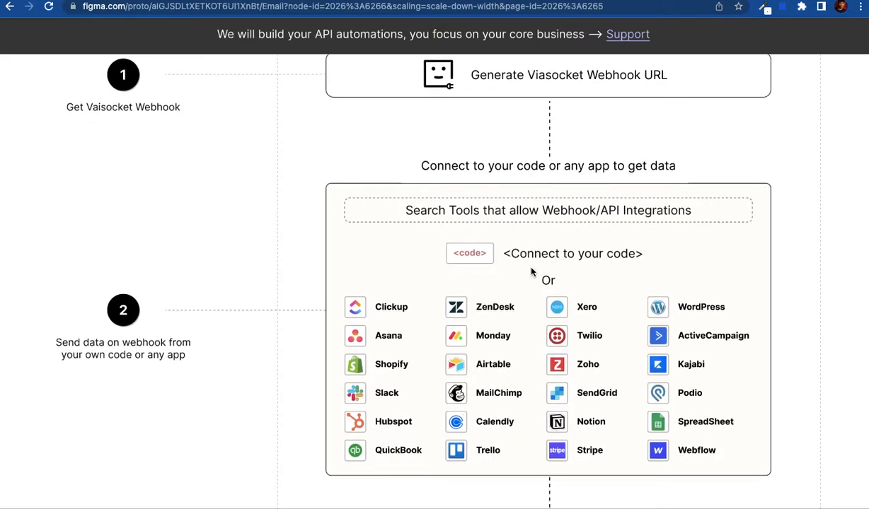
scroll(493, 334, down, 1)
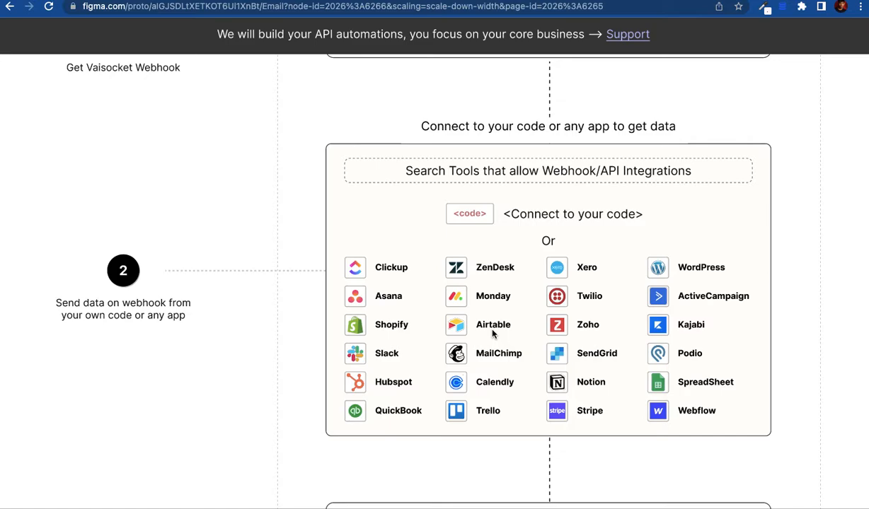
scroll(494, 333, up, 2)
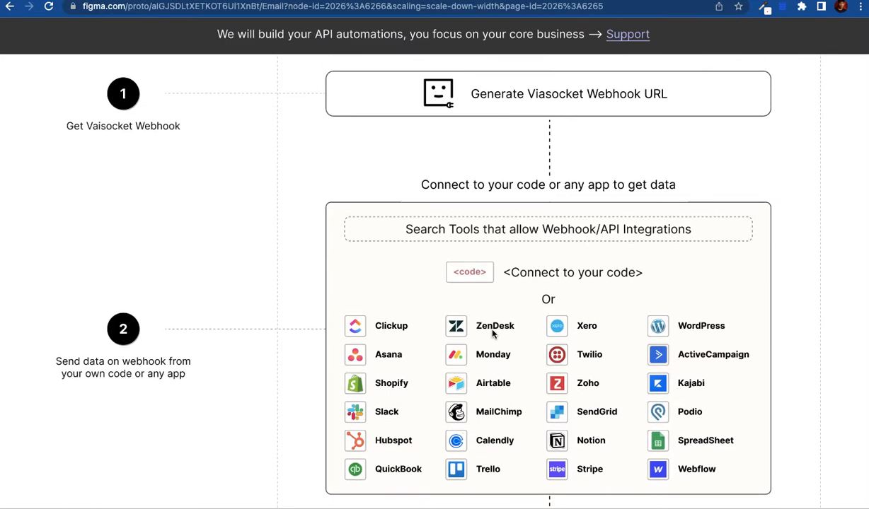
scroll(401, 289, down, 5)
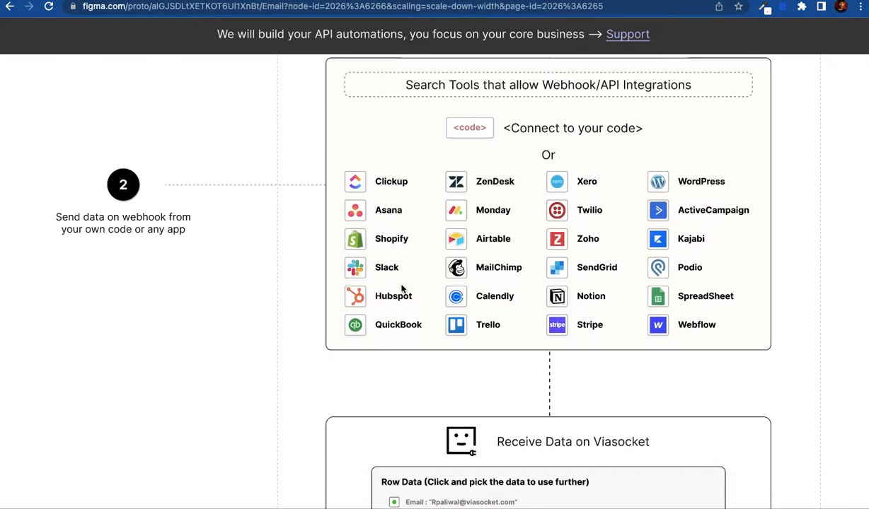
scroll(402, 289, down, 1)
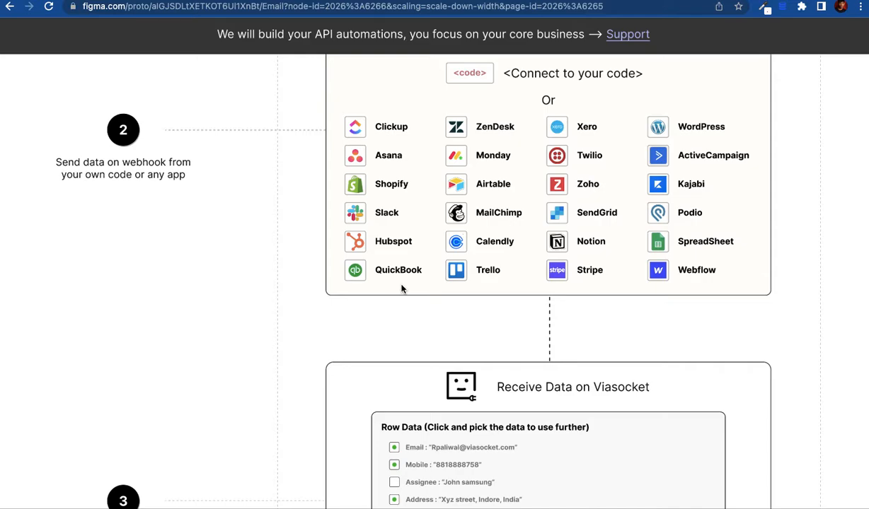
scroll(402, 289, down, 4)
scroll(401, 289, down, 2)
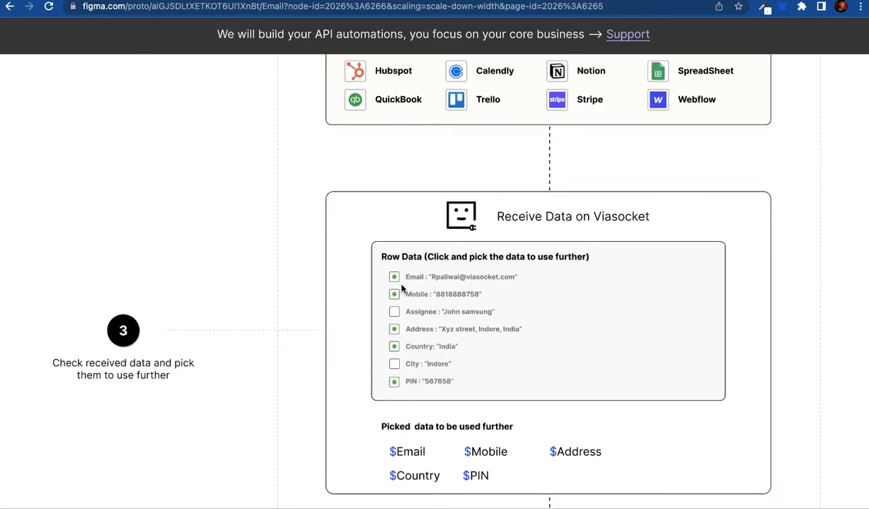
scroll(402, 289, down, 1)
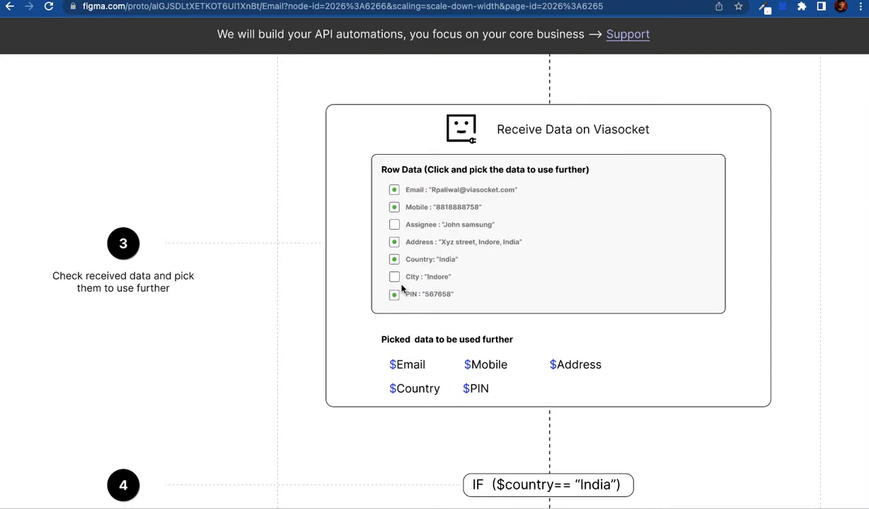
scroll(401, 289, up, 8)
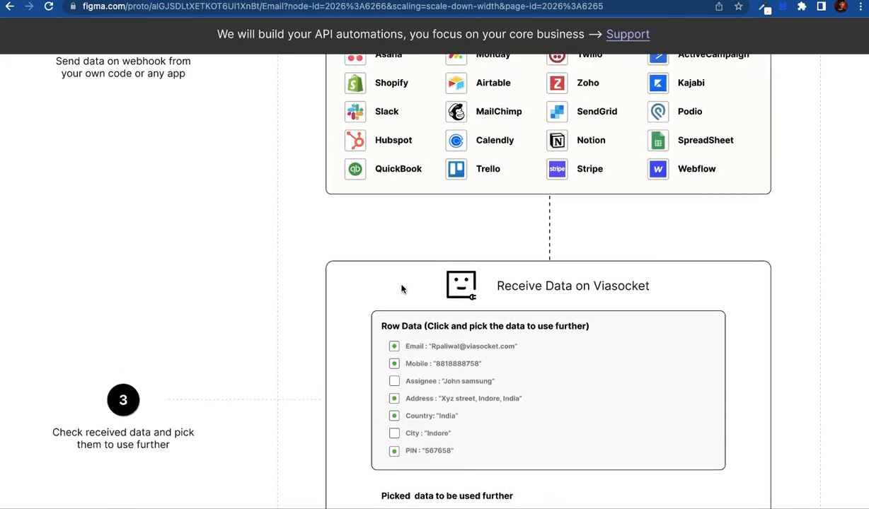
scroll(490, 228, up, 1)
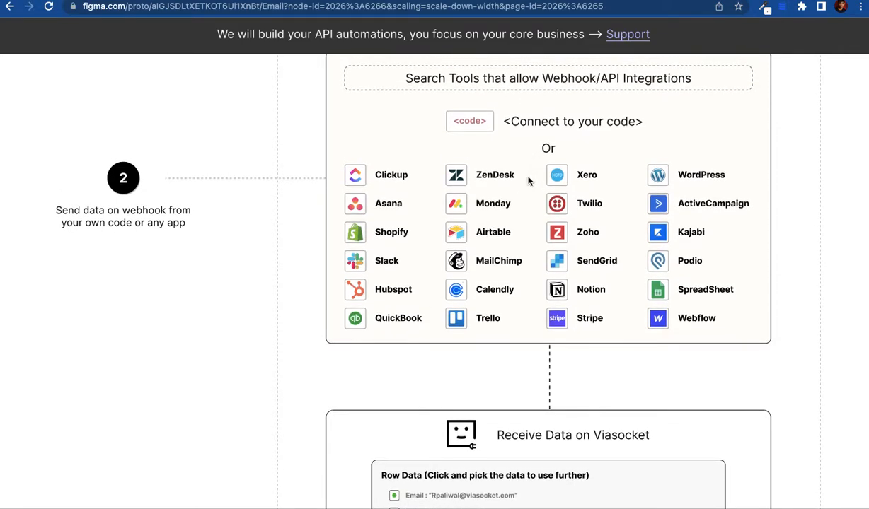
scroll(494, 319, down, 7)
scroll(494, 319, down, 3)
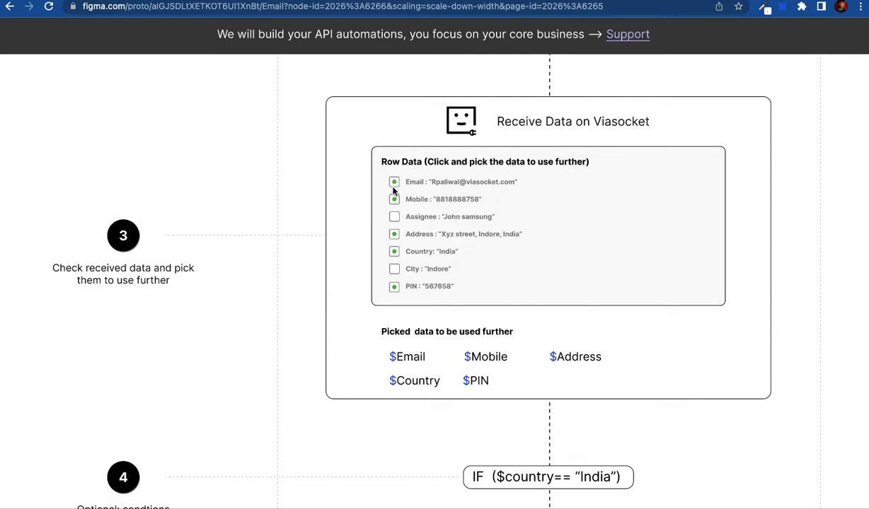
Step: Tick PIN in the Row Data list, then scroll to the IF ($country=='India') and HubSpot steps
scroll(395, 283, down, 1)
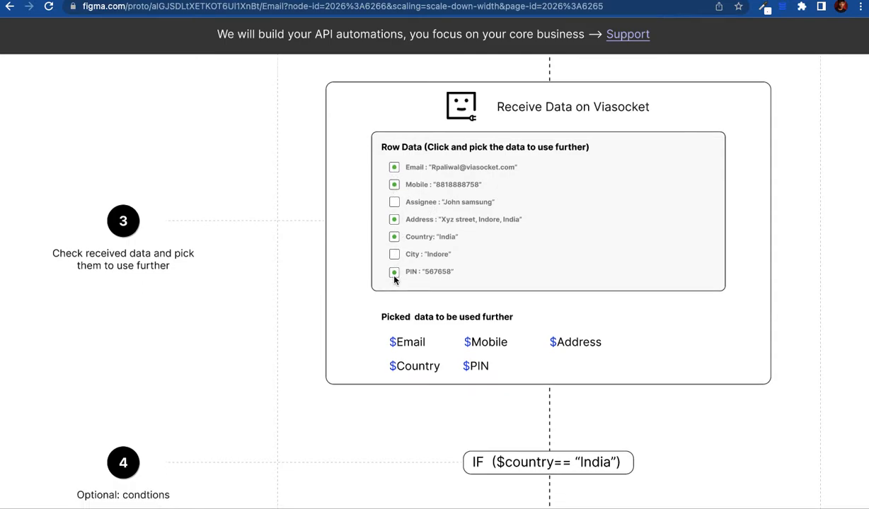
click(394, 271)
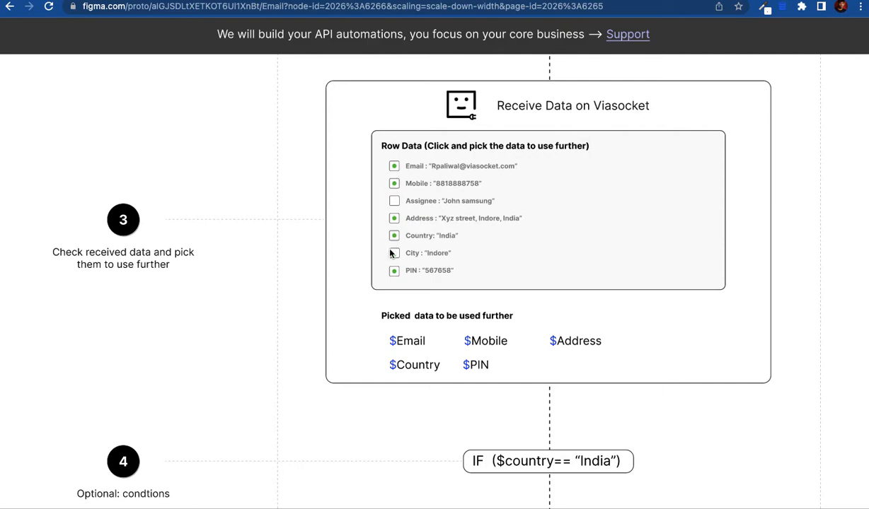
scroll(392, 273, down, 5)
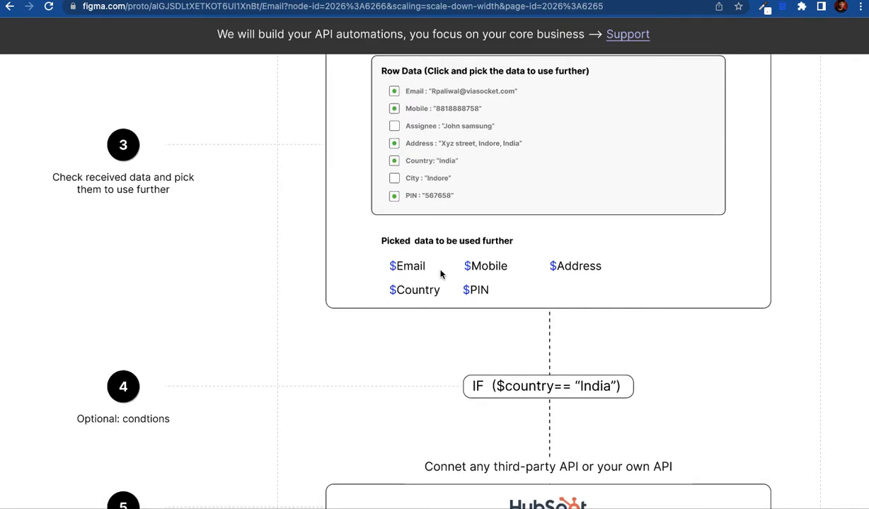
scroll(440, 274, down, 2)
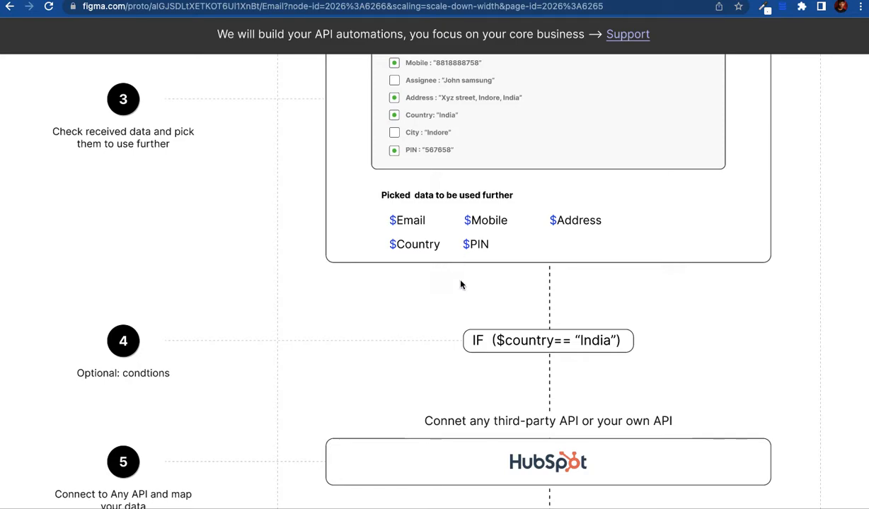
scroll(461, 286, down, 1)
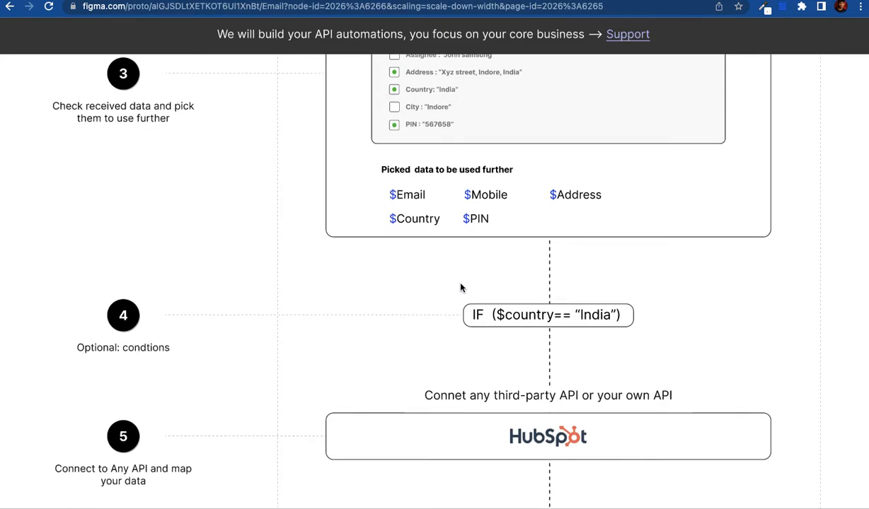
scroll(461, 287, up, 1)
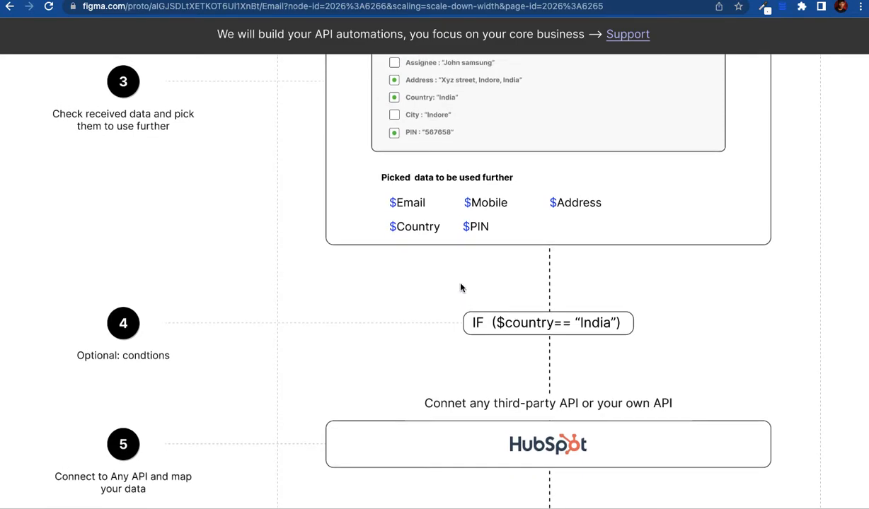
scroll(460, 287, down, 1)
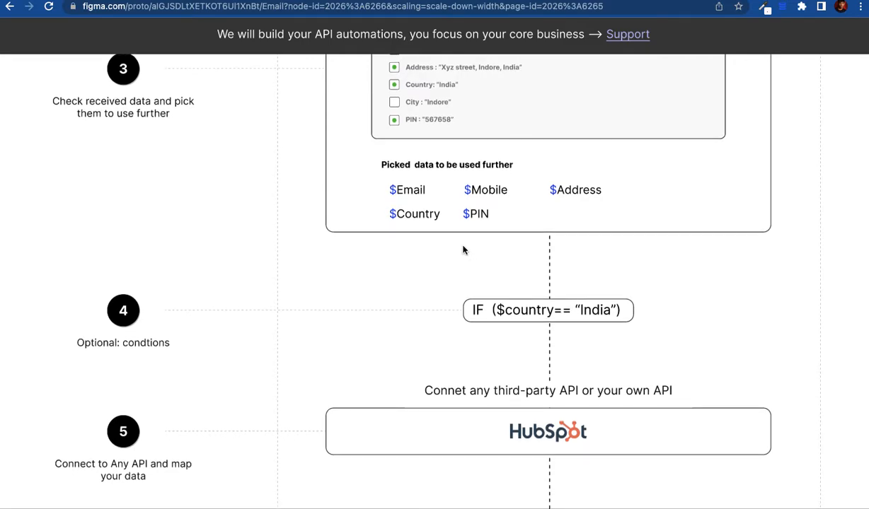
scroll(466, 289, down, 2)
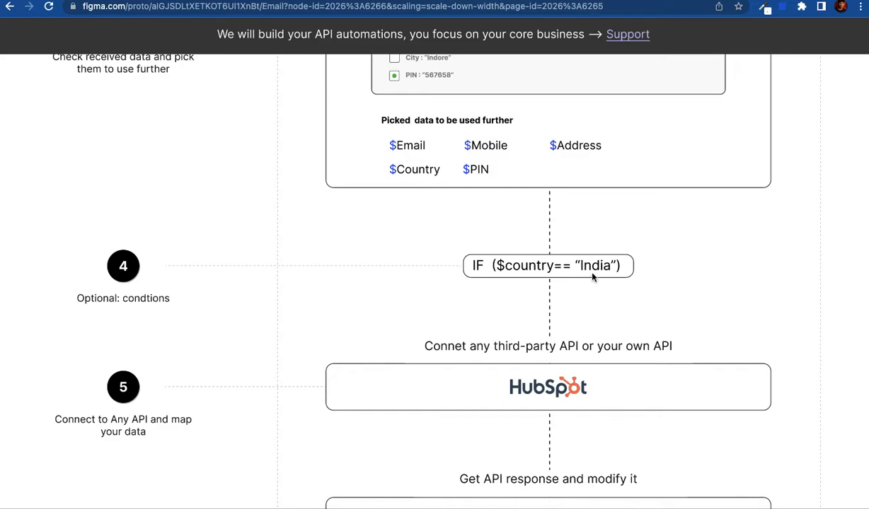
Step: Scroll to step 6's JS script sending 'India' to Indian_client, otherwise Others_lead
scroll(550, 318, down, 2)
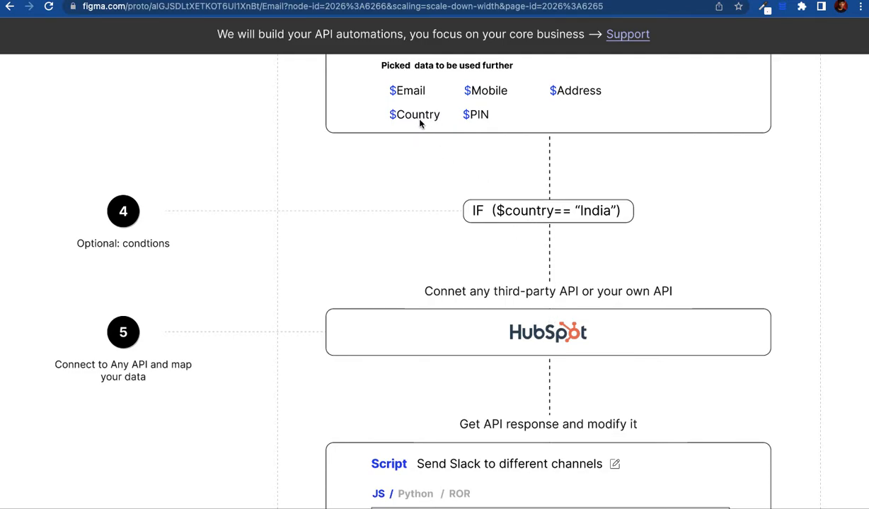
scroll(421, 122, up, 5)
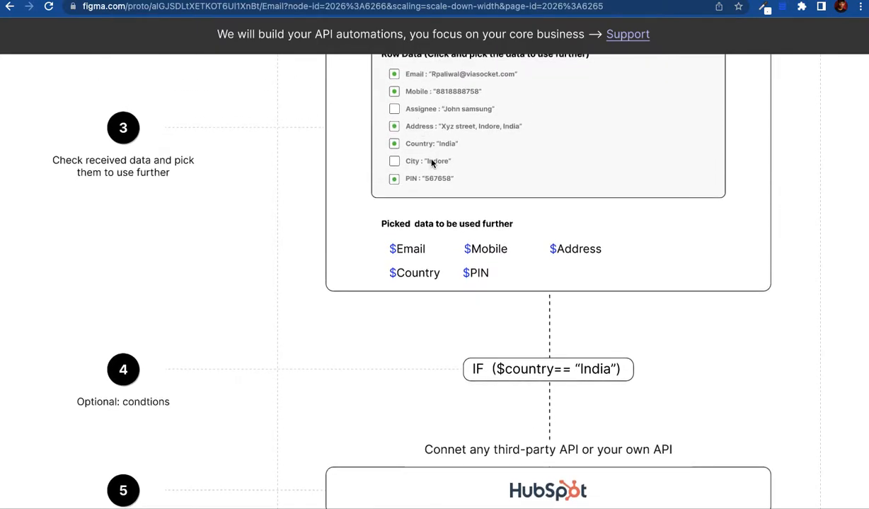
scroll(495, 328, down, 4)
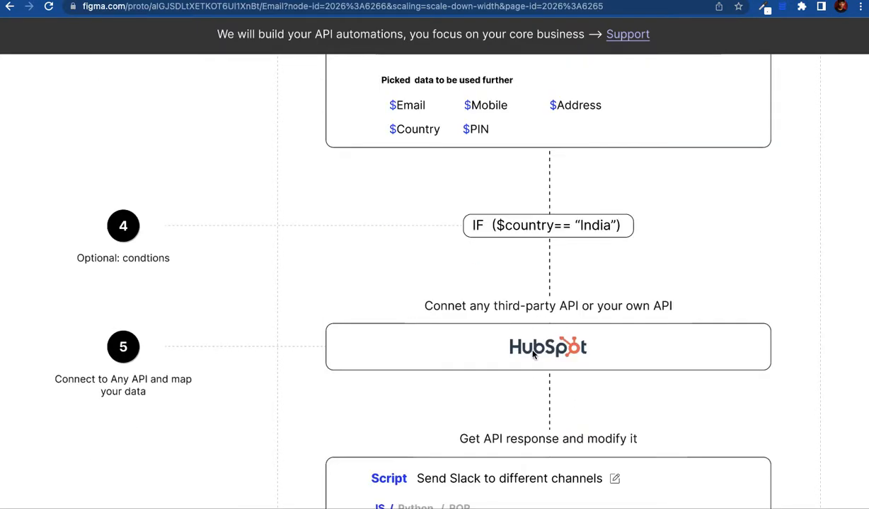
scroll(538, 346, down, 1)
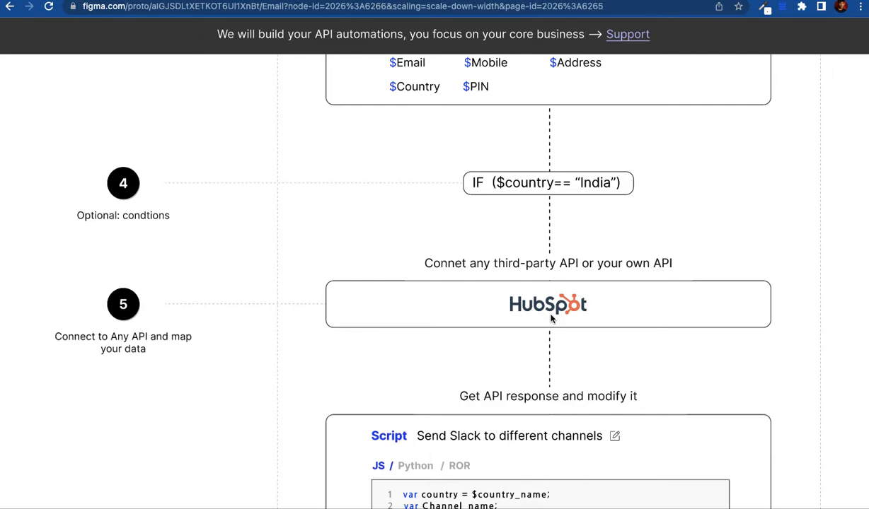
scroll(550, 319, down, 1)
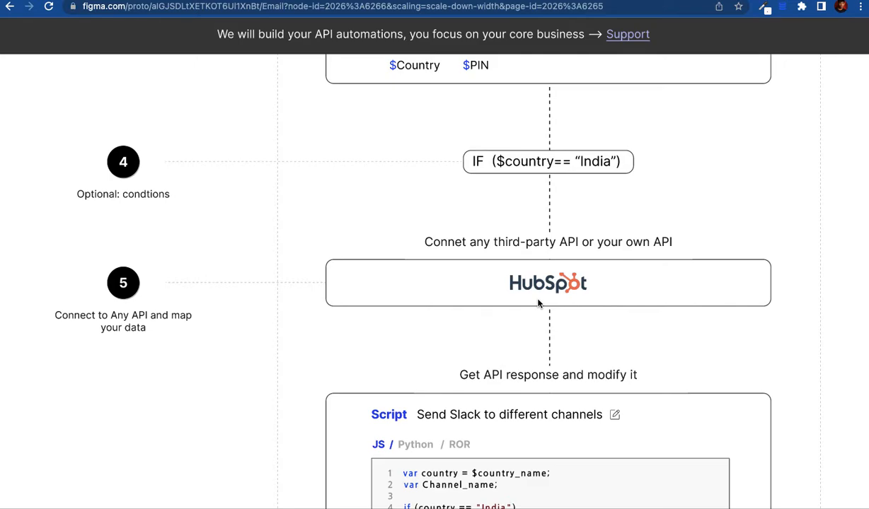
scroll(537, 304, down, 2)
scroll(538, 303, down, 4)
scroll(538, 303, down, 4)
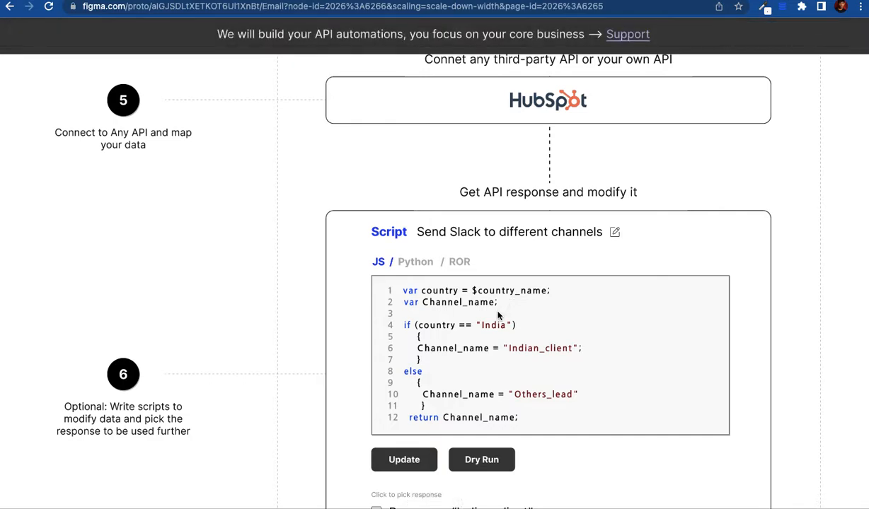
Step: Scroll to the script's 'Indian_client' response and the step 7 Slack card below it
scroll(489, 339, down, 4)
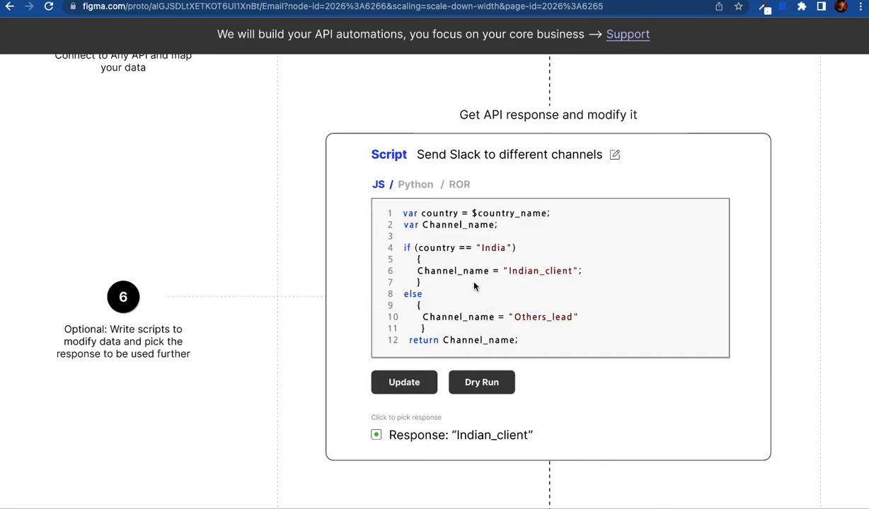
scroll(474, 285, down, 1)
scroll(474, 285, down, 1)
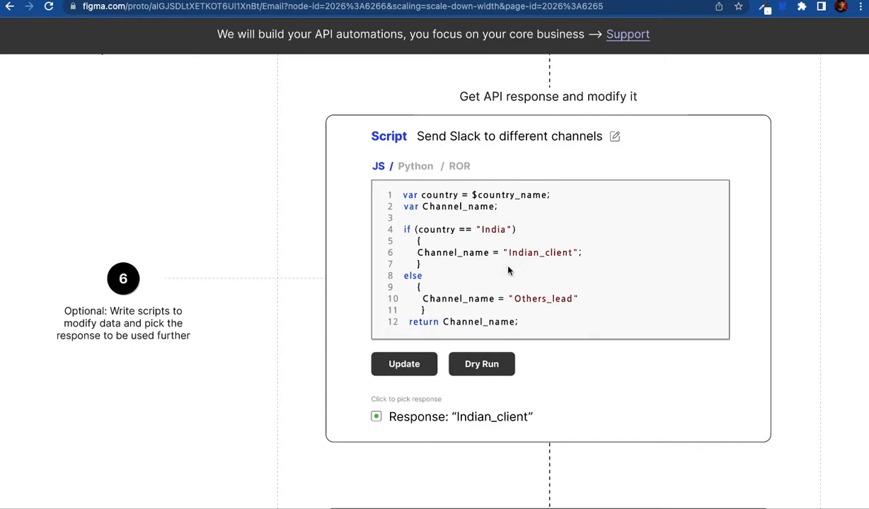
scroll(508, 270, down, 2)
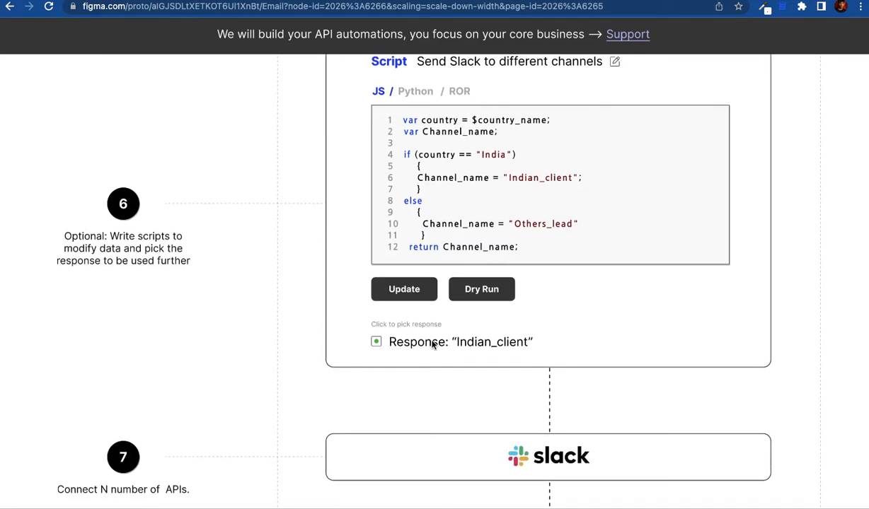
Step: Scroll past the Slack card to step 8's choice of IF, Loop or Script action
scroll(433, 344, down, 1)
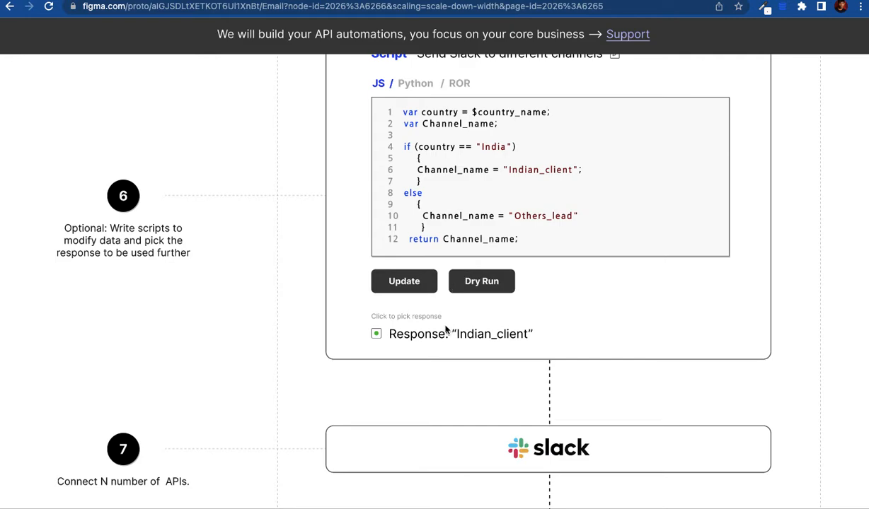
scroll(446, 330, down, 1)
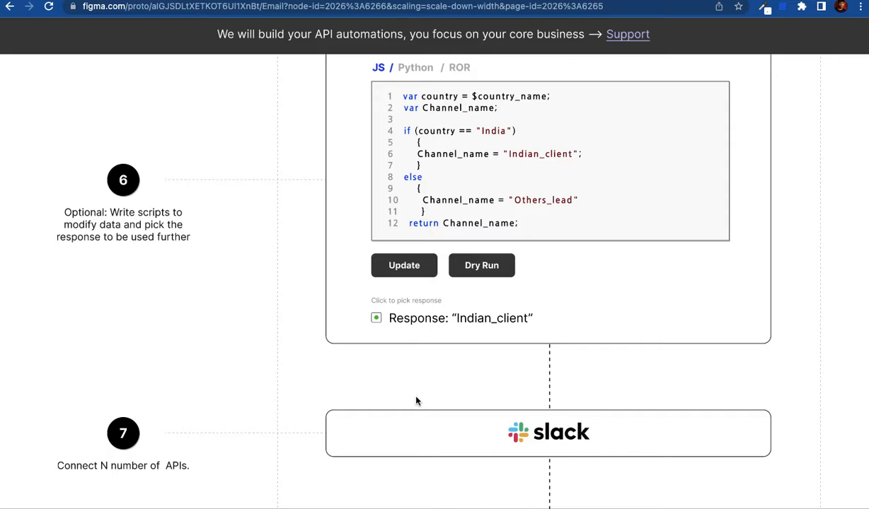
scroll(417, 401, down, 1)
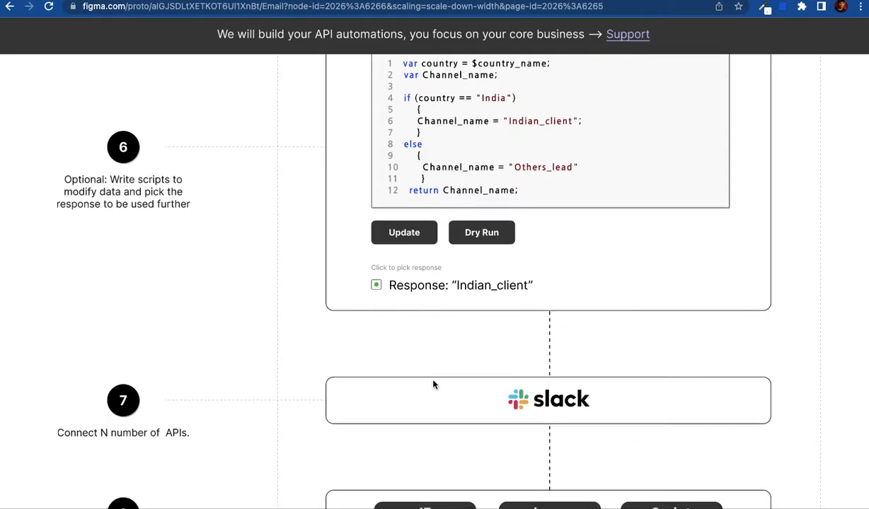
scroll(438, 388, down, 2)
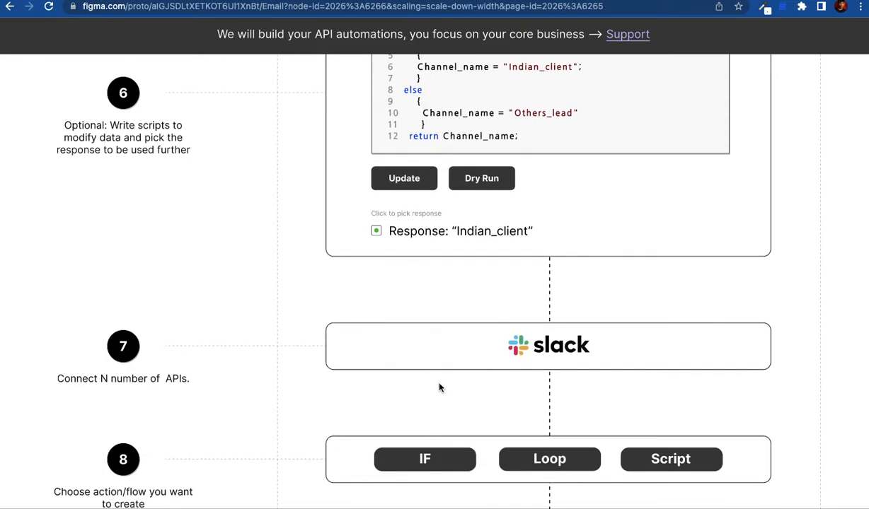
scroll(439, 388, down, 3)
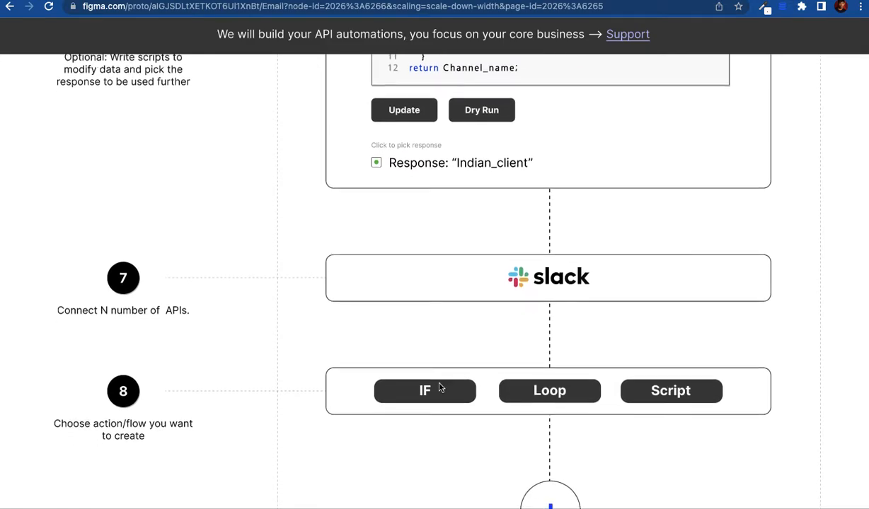
scroll(439, 388, down, 1)
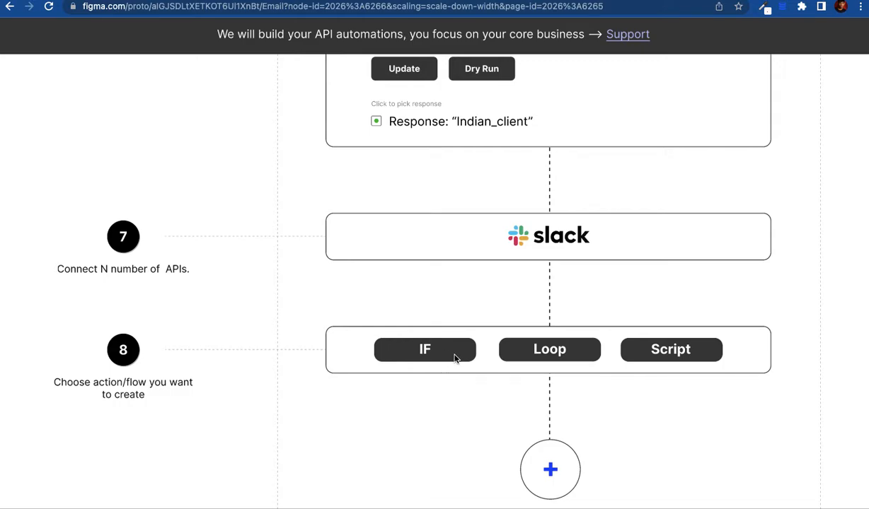
scroll(520, 402, down, 2)
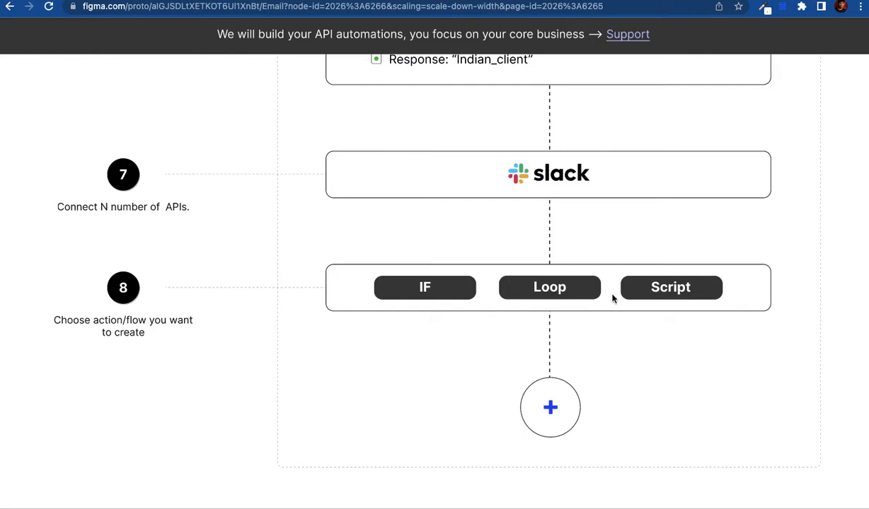
scroll(470, 380, down, 1)
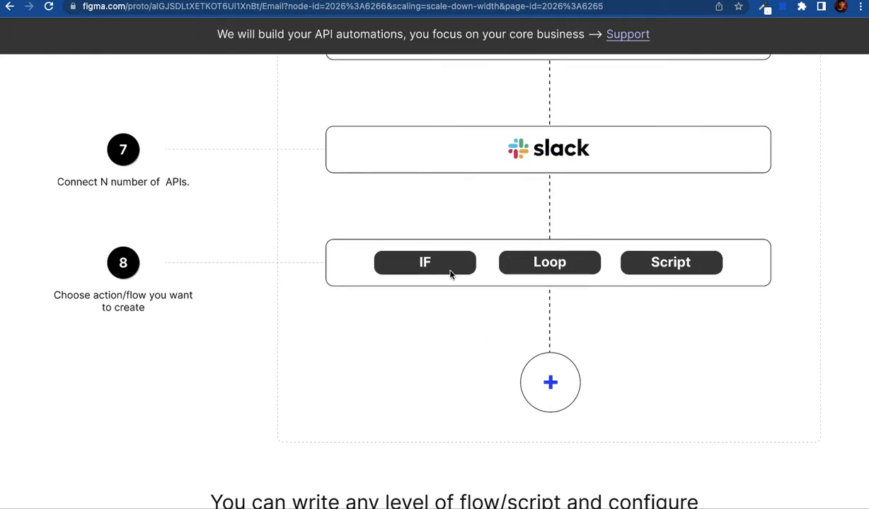
Step: Continue to the 'configure your 90% backend from Viasocket' message and Signup button
scroll(450, 274, up, 1)
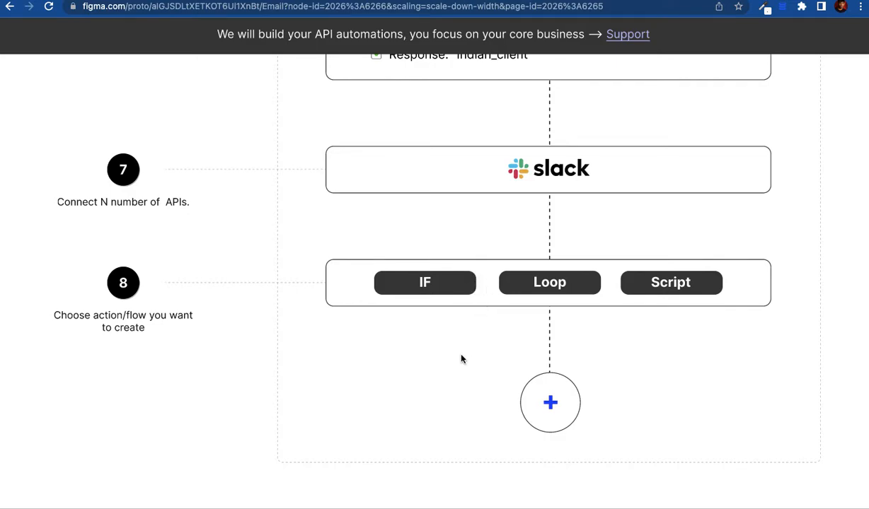
scroll(461, 359, down, 5)
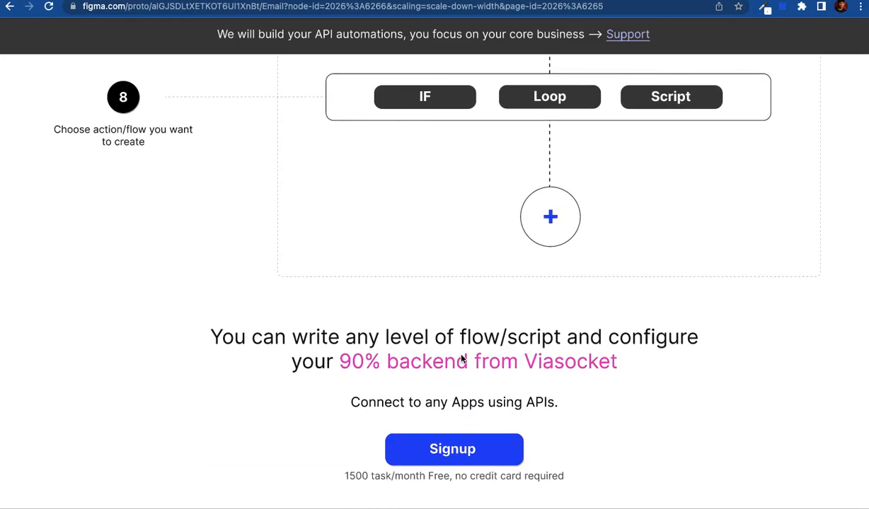
scroll(461, 358, down, 1)
scroll(462, 359, up, 1)
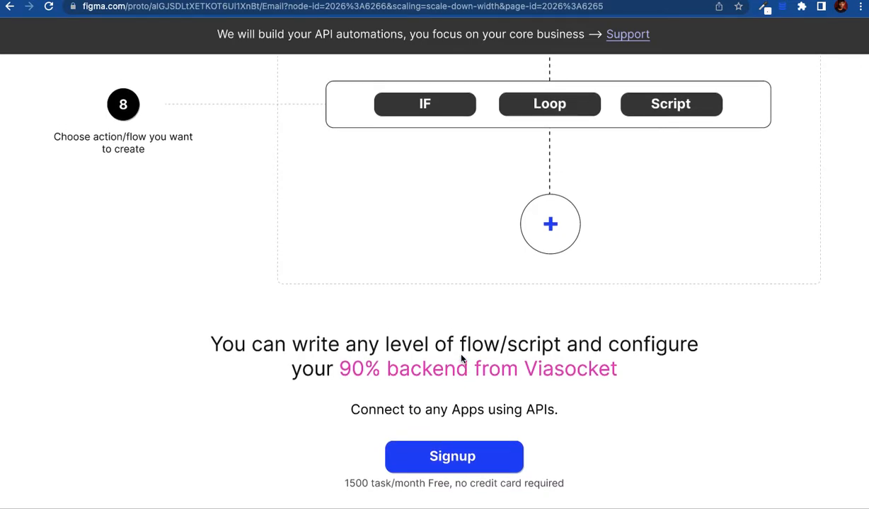
scroll(461, 359, up, 8)
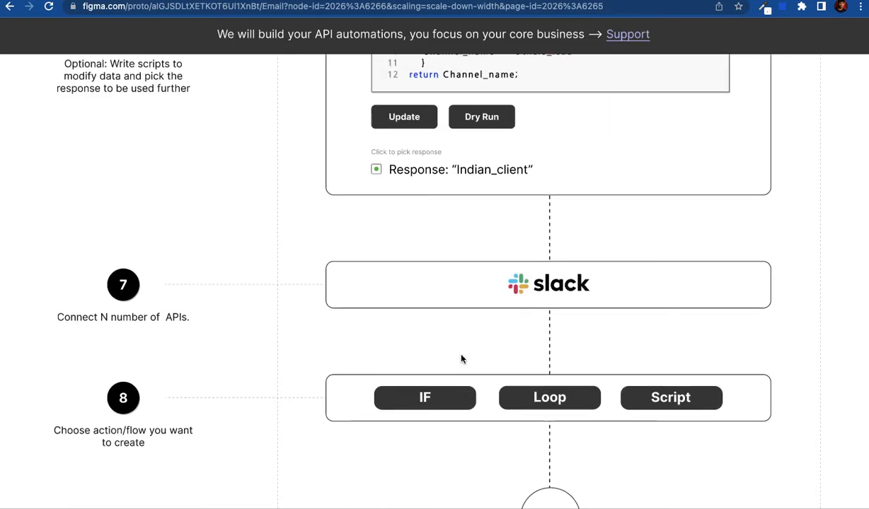
scroll(461, 359, down, 1)
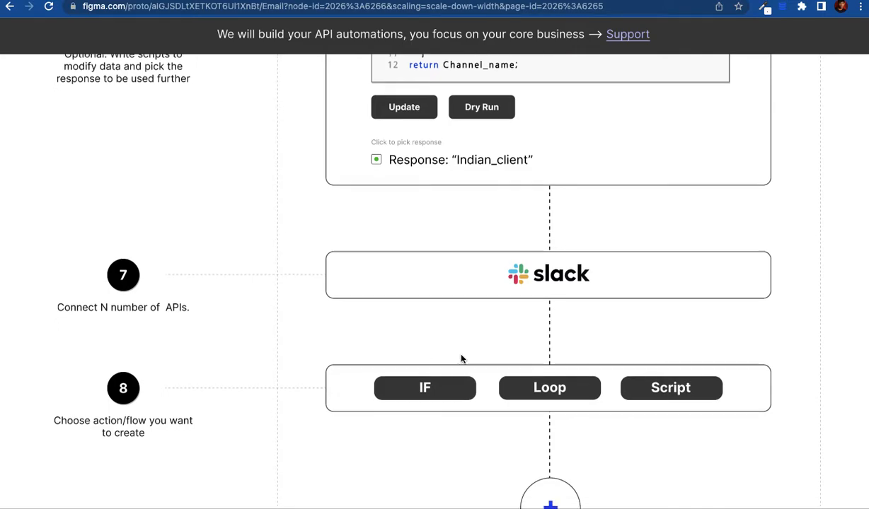
scroll(461, 358, down, 3)
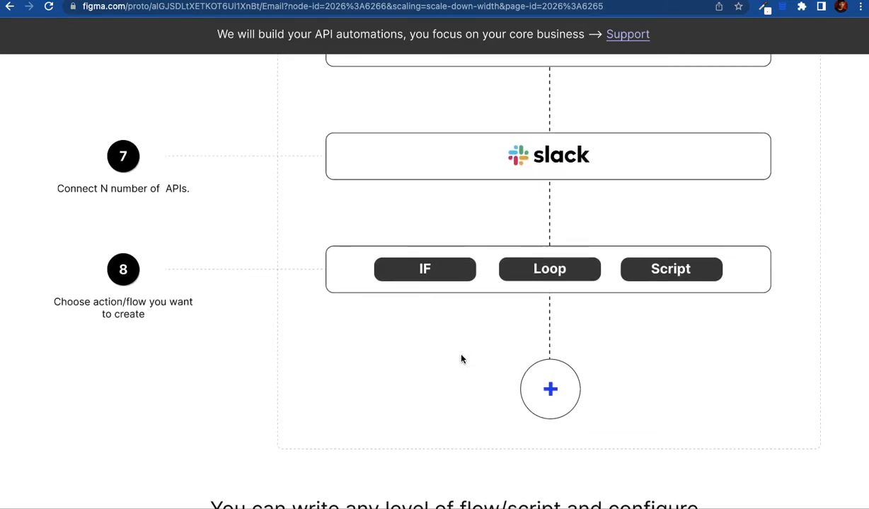
scroll(462, 358, down, 3)
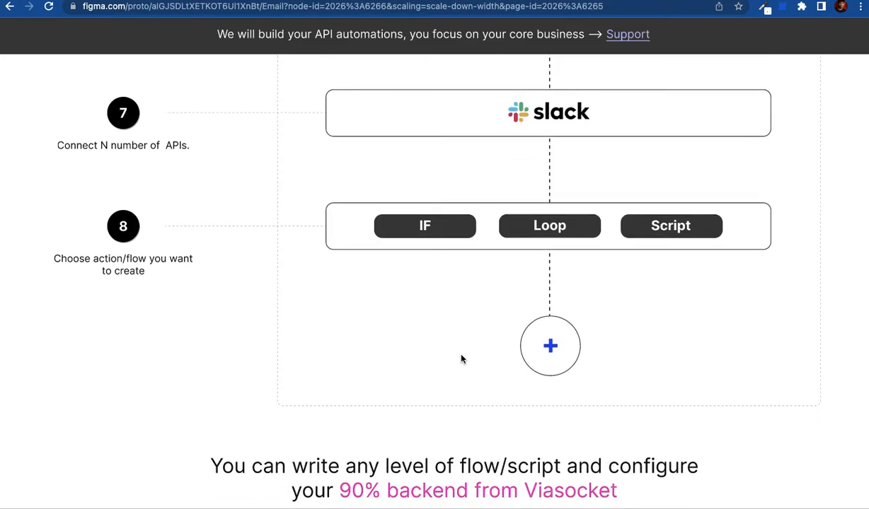
scroll(462, 359, down, 5)
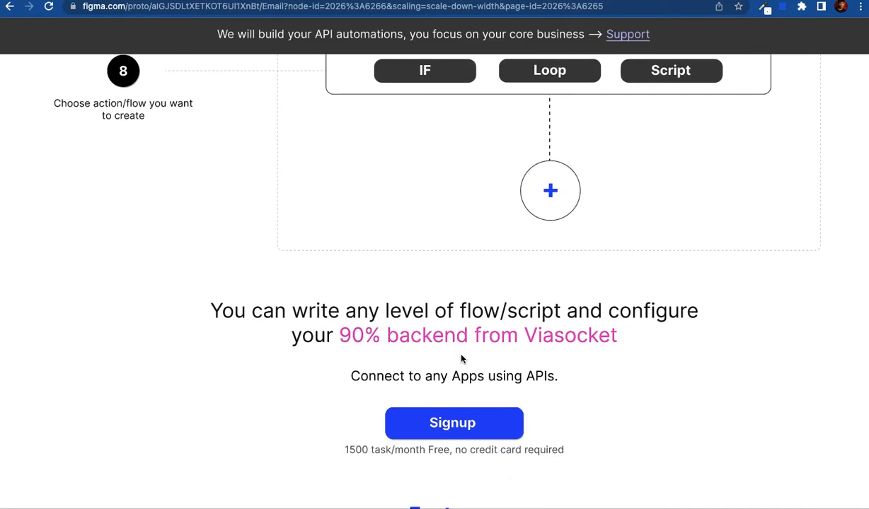
Step: Scroll down to Language Support, then back up so the Features grid heading shows
scroll(461, 358, down, 8)
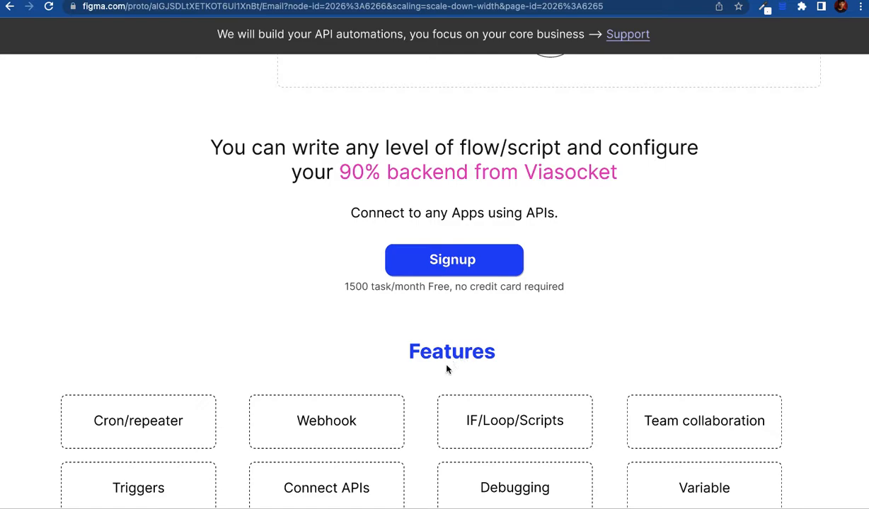
scroll(416, 430, down, 3)
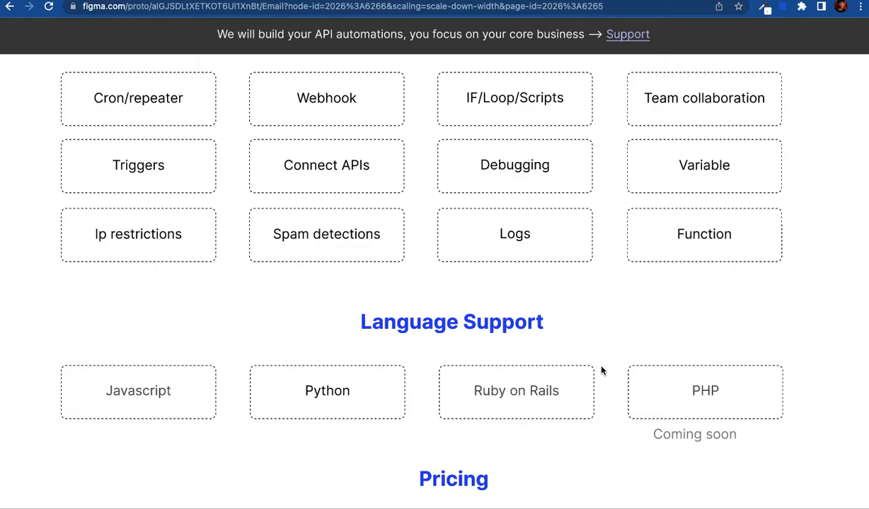
scroll(609, 370, up, 2)
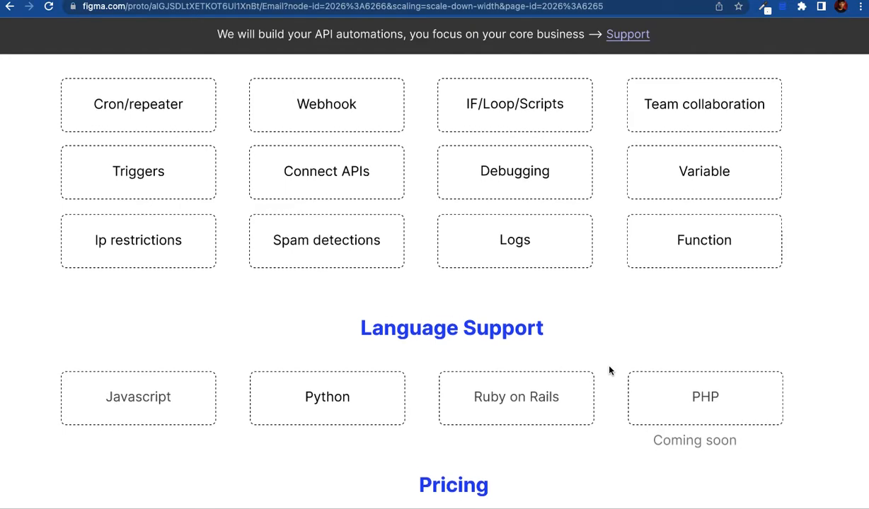
scroll(609, 370, up, 5)
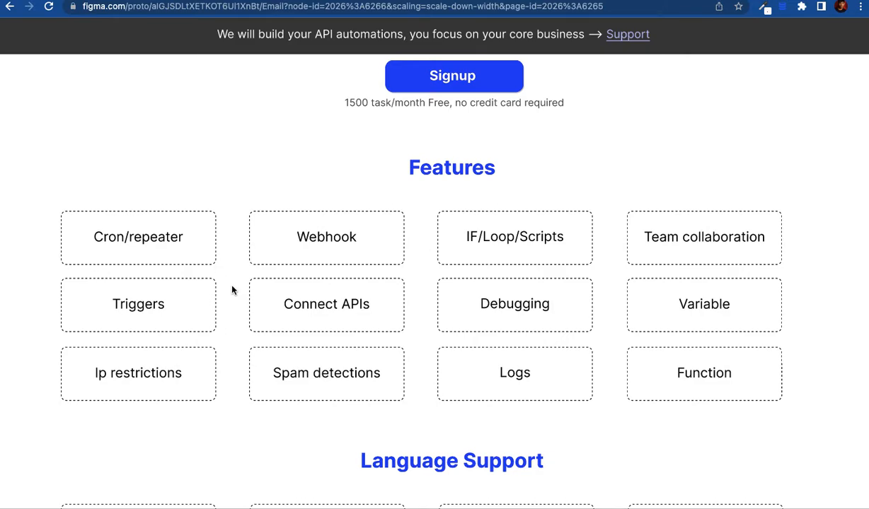
Step: Scroll to the Pricing plans: Free 1500 tasks, $50/Month, $150/Month and Enterprise
scroll(232, 289, down, 1)
scroll(231, 289, down, 5)
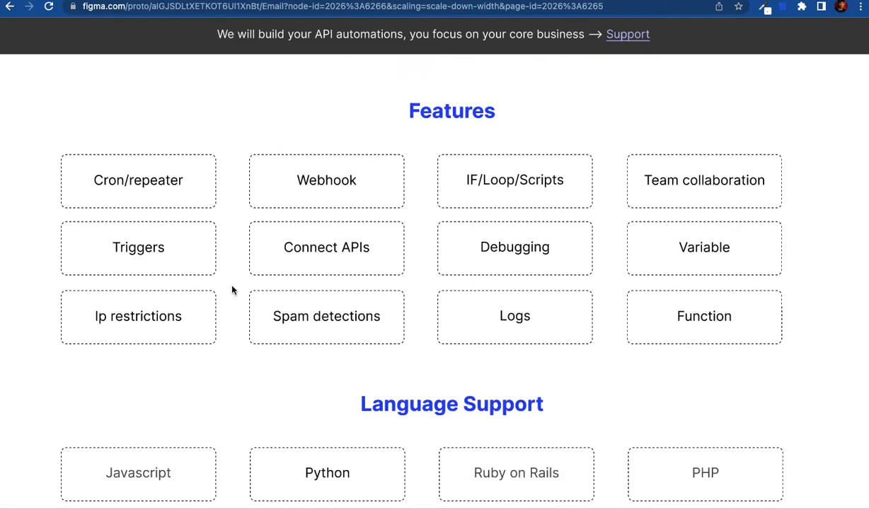
scroll(232, 289, down, 3)
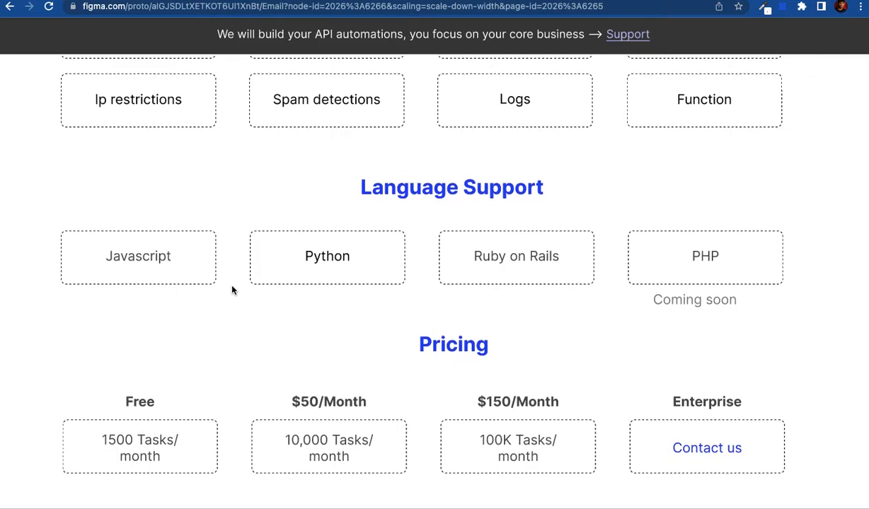
scroll(231, 289, down, 2)
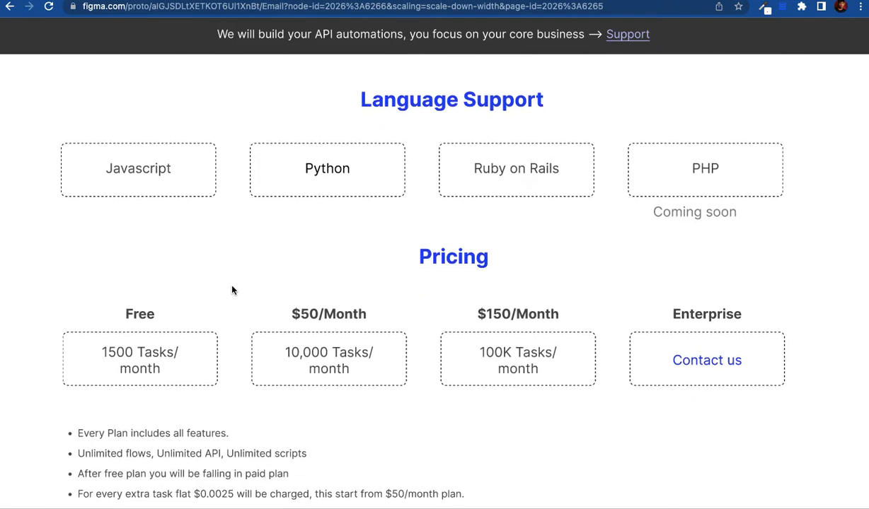
scroll(232, 290, up, 8)
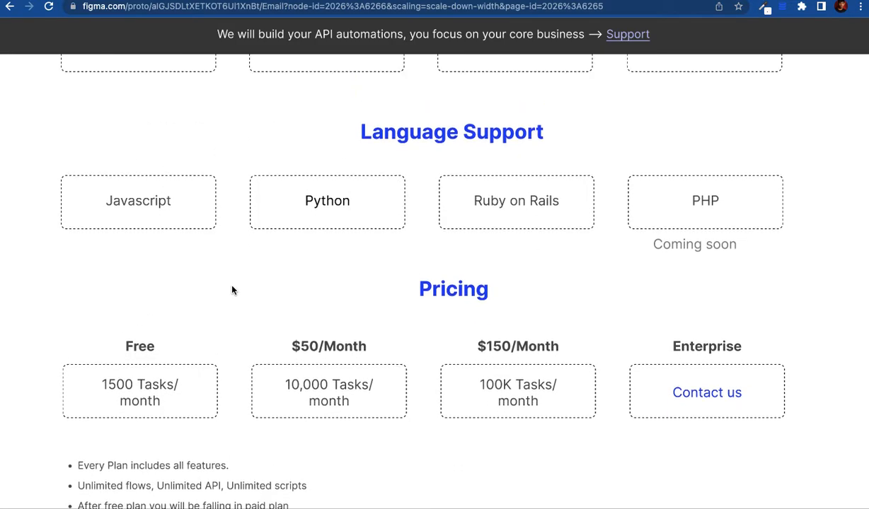
scroll(231, 289, down, 8)
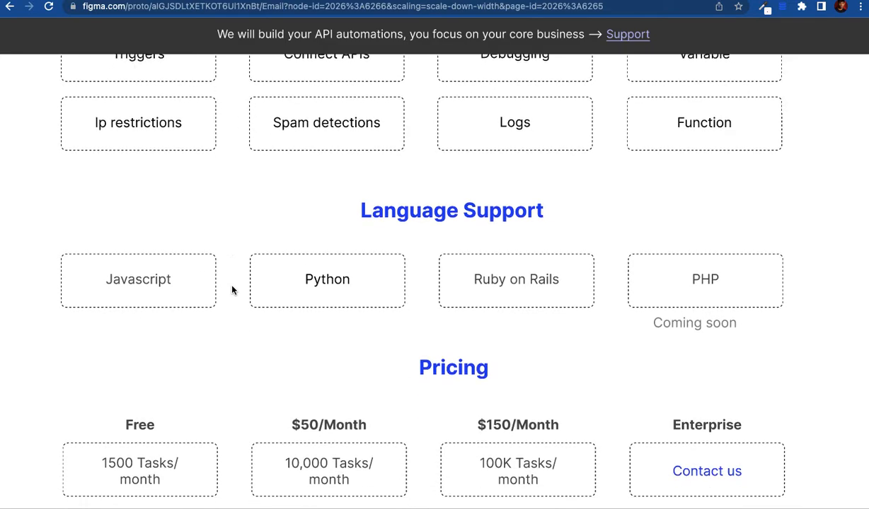
scroll(231, 289, down, 2)
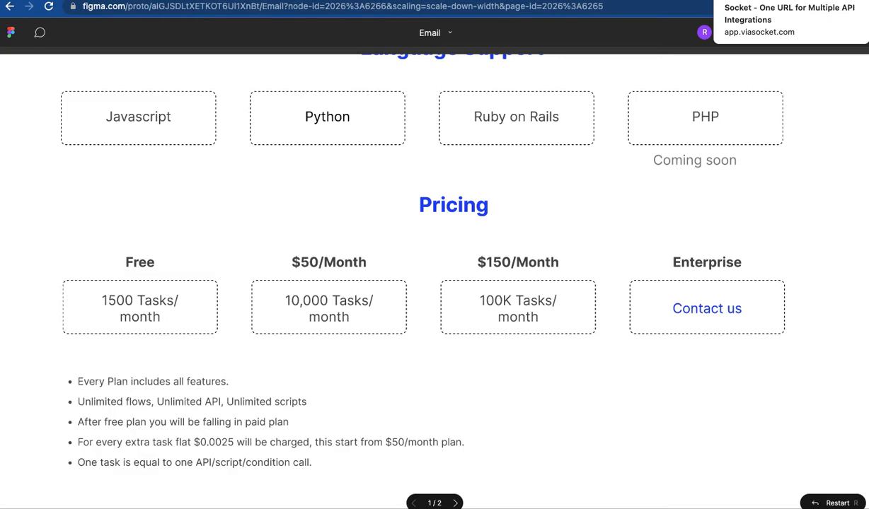
Step: Switch to the viaSocket app and return to the organisation's project list
click(750, 0)
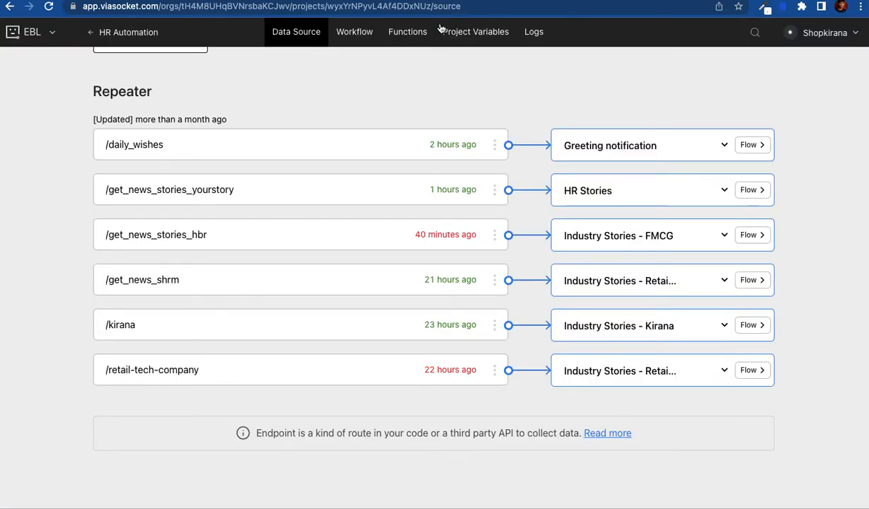
scroll(424, 68, up, 6)
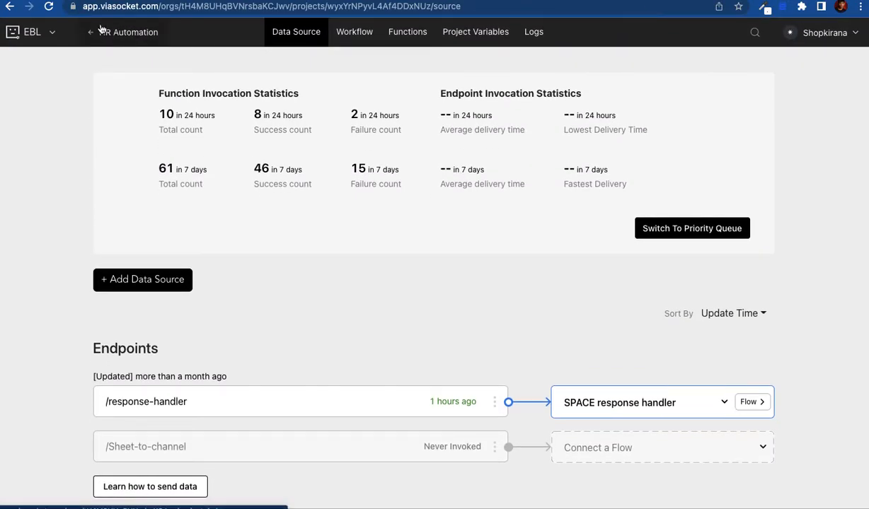
click(88, 34)
Step: Switch to the VIASOCKET organisation from the account switcher
click(822, 34)
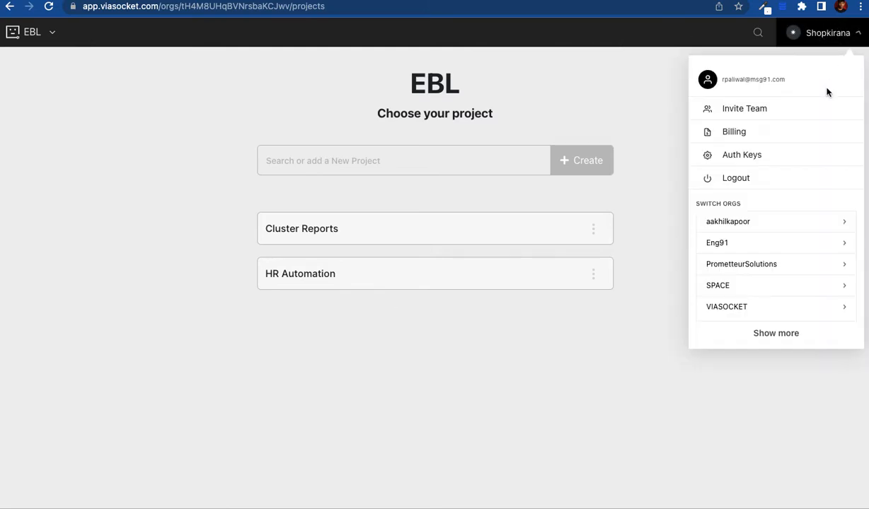
click(766, 306)
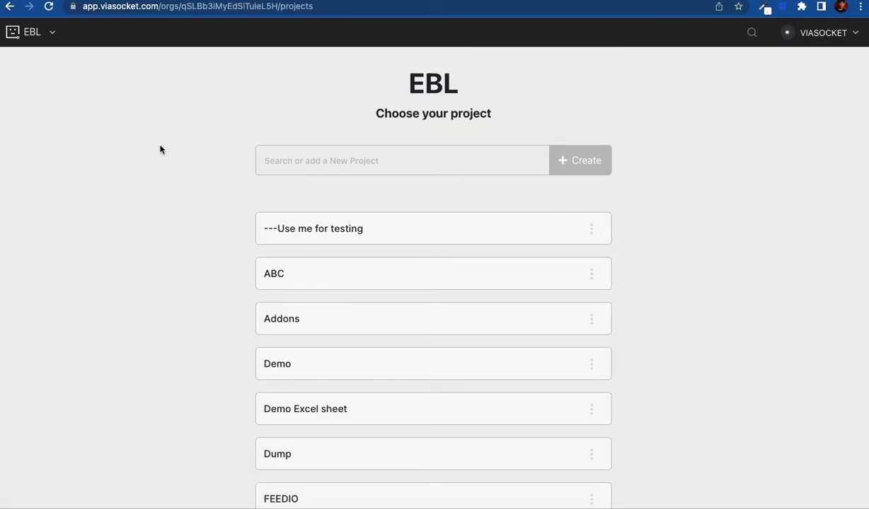
scroll(161, 150, down, 1)
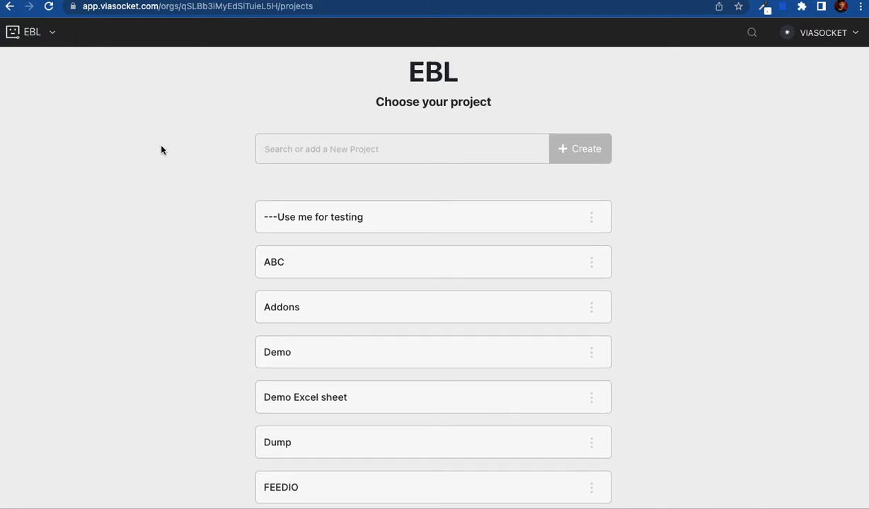
scroll(161, 150, up, 1)
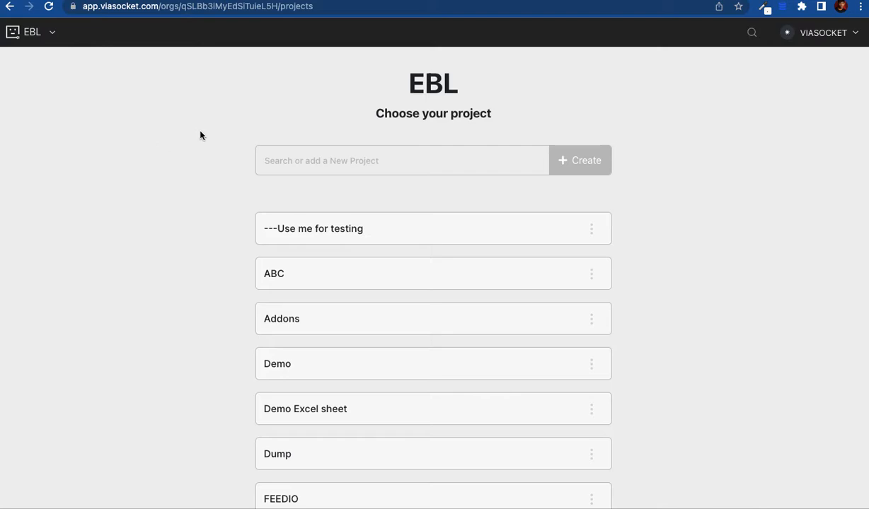
Step: Reopen and dismiss the account menu, leaving the EBL project list (ABC, Addons, Demo) showing
click(854, 37)
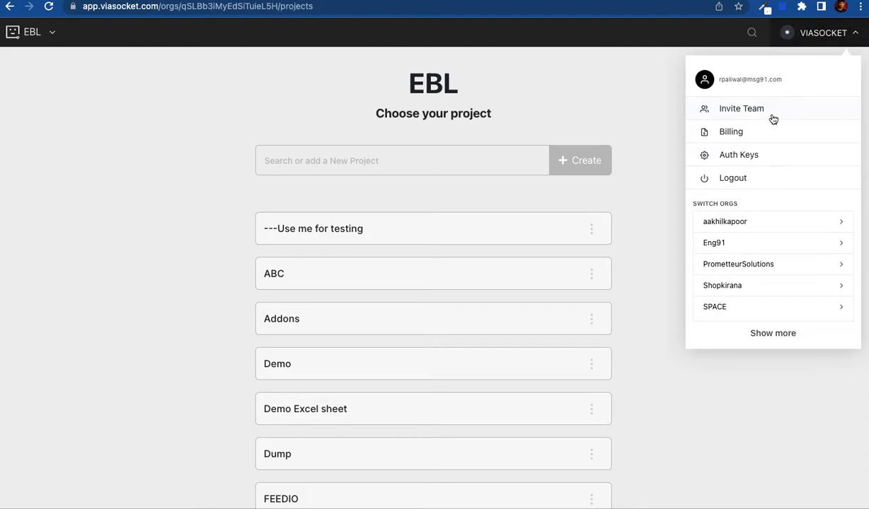
click(662, 117)
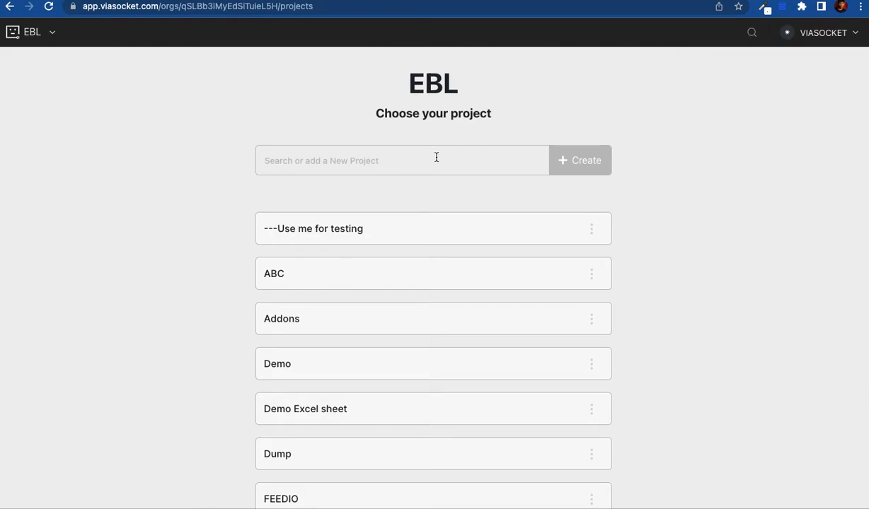
scroll(171, 275, down, 1)
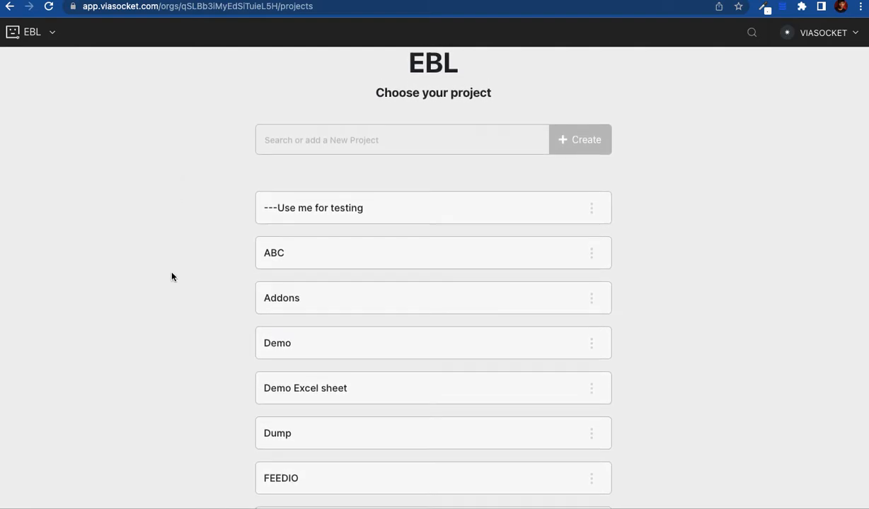
scroll(171, 277, up, 1)
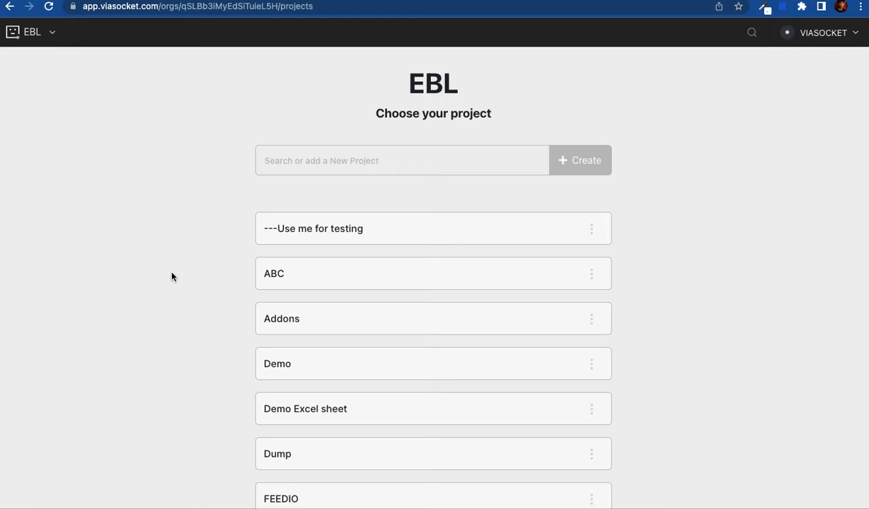
Step: Search projects for 'noti' and open the SOCKET :: Notifier project's endpoint list
click(311, 159)
text(noti)
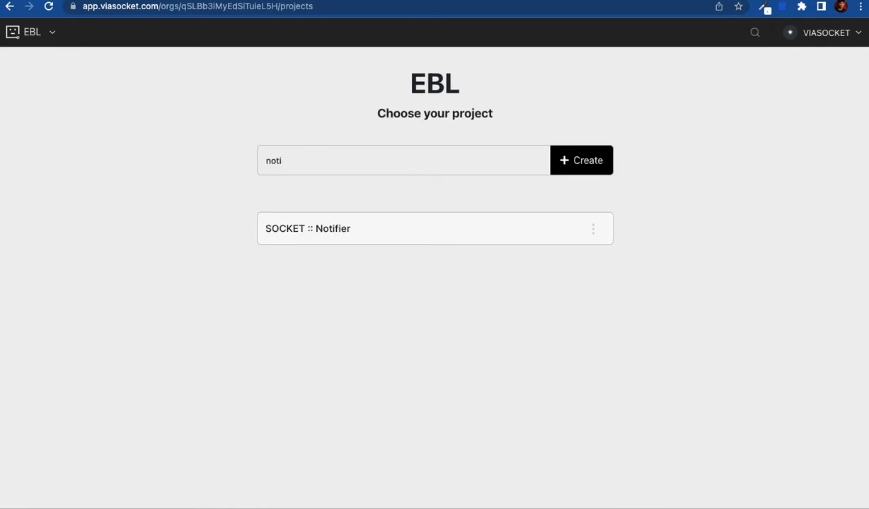
click(347, 230)
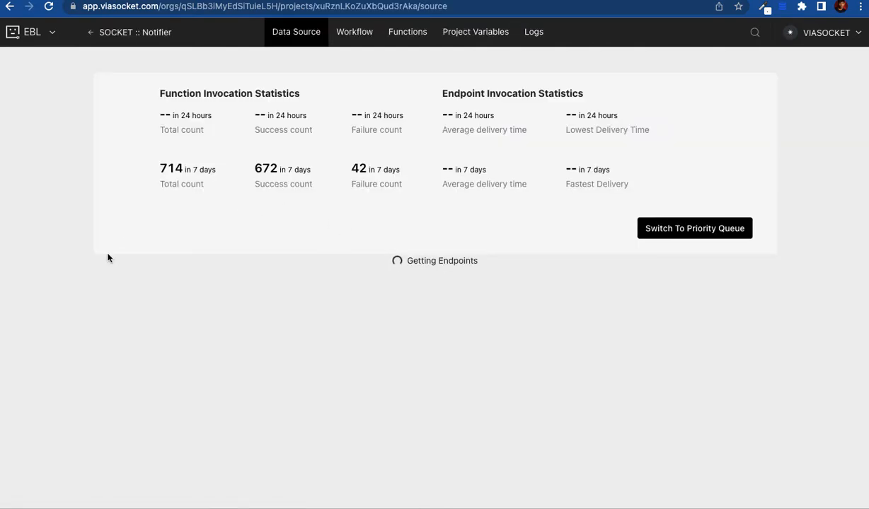
scroll(99, 269, down, 2)
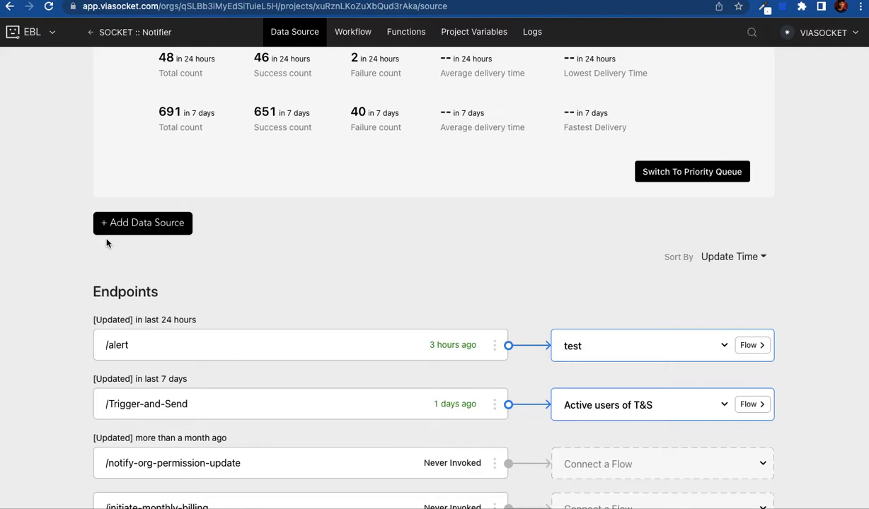
Step: Reveal the Endpoint, Form and Repeater choices under + Add Data Source
click(126, 225)
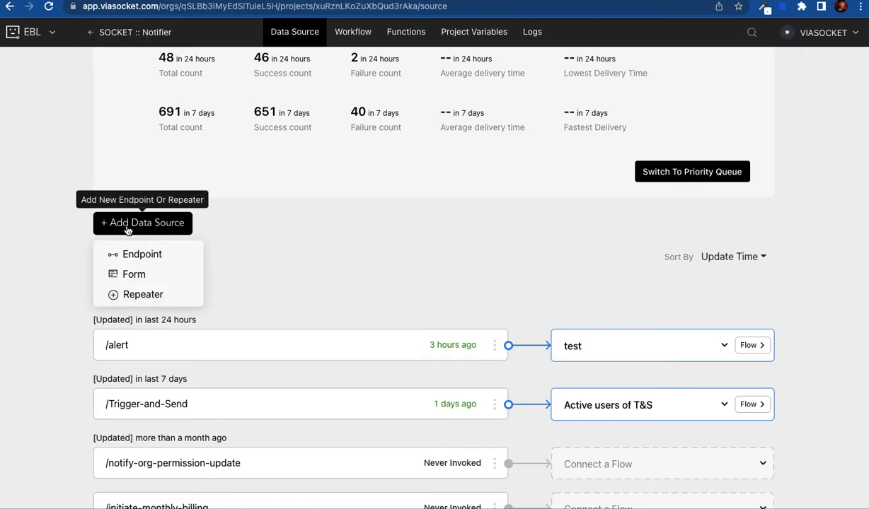
click(166, 295)
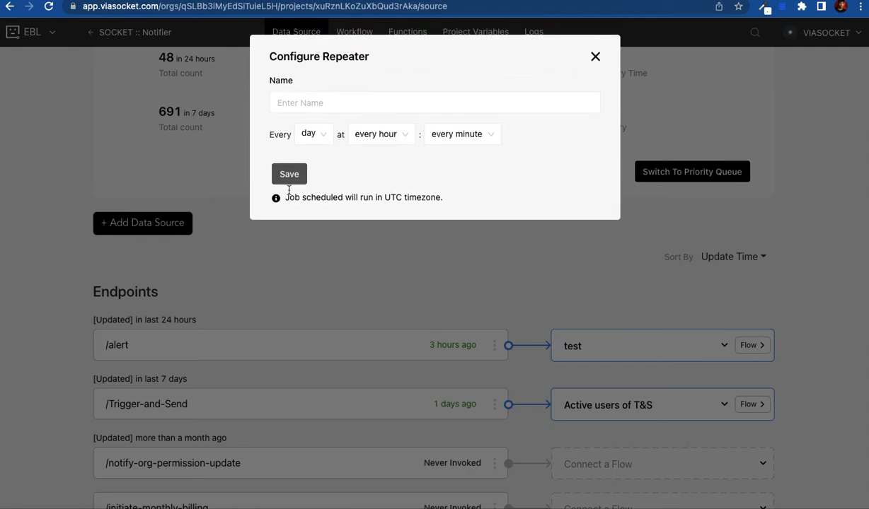
click(316, 141)
click(381, 158)
click(595, 56)
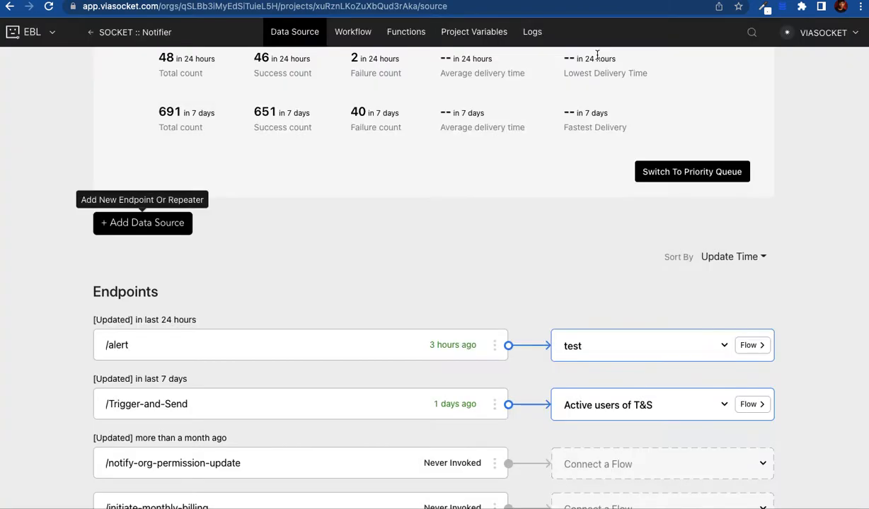
click(162, 225)
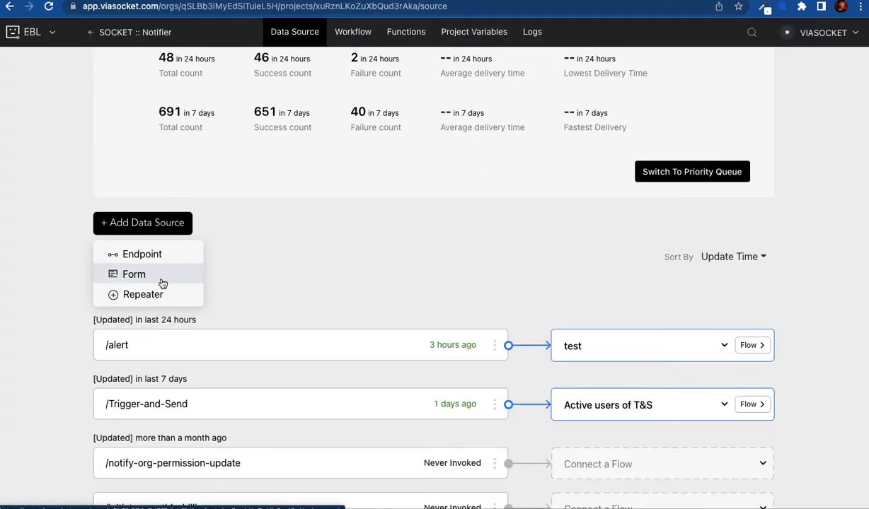
click(232, 271)
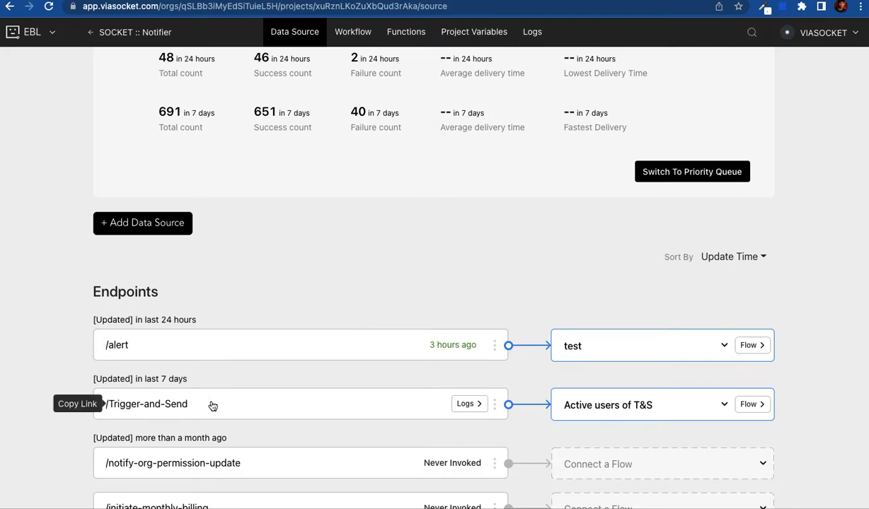
scroll(214, 462, down, 10)
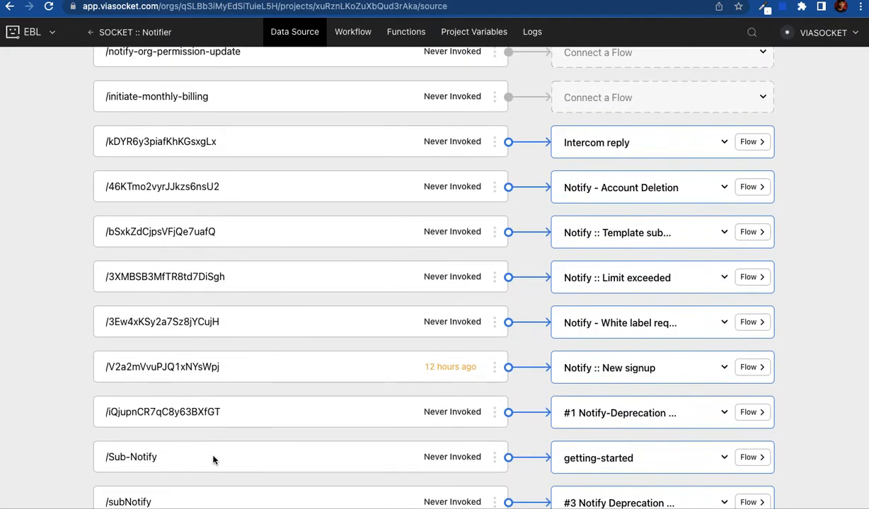
scroll(214, 461, down, 6)
scroll(215, 462, up, 15)
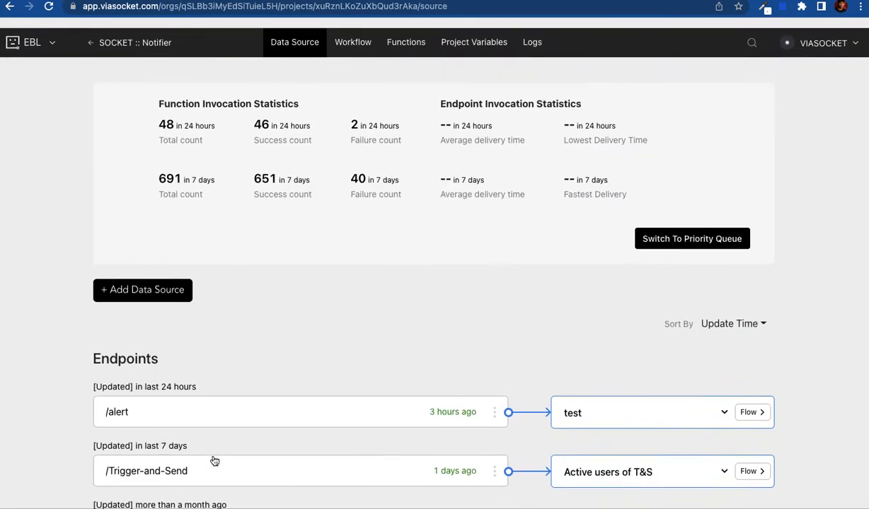
scroll(653, 360, down, 3)
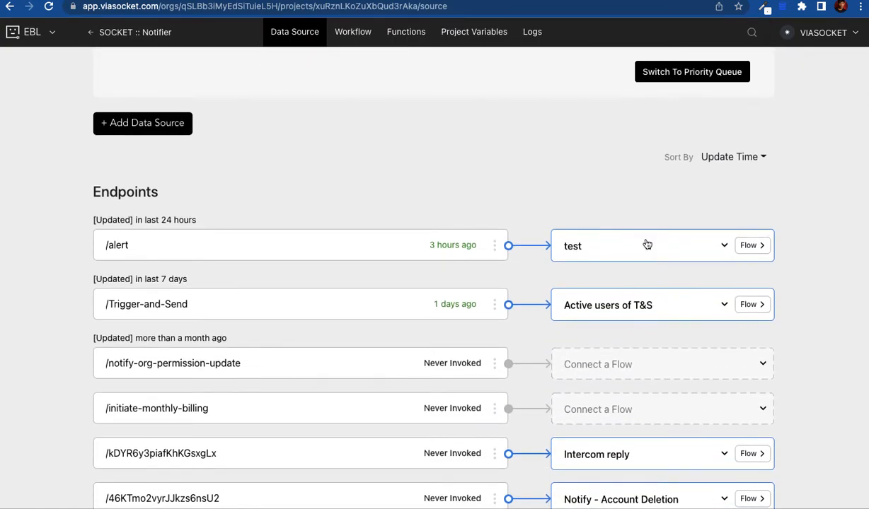
scroll(635, 386, down, 2)
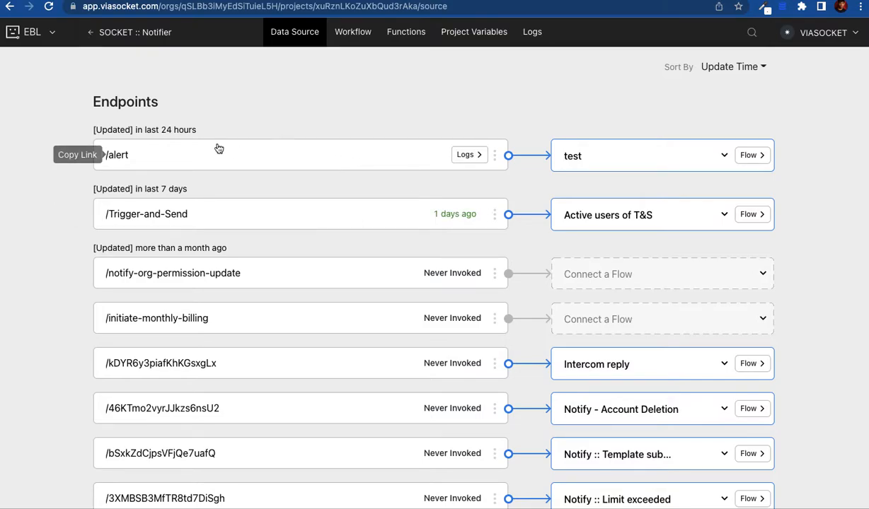
double_click(124, 101)
scroll(51, 299, down, 10)
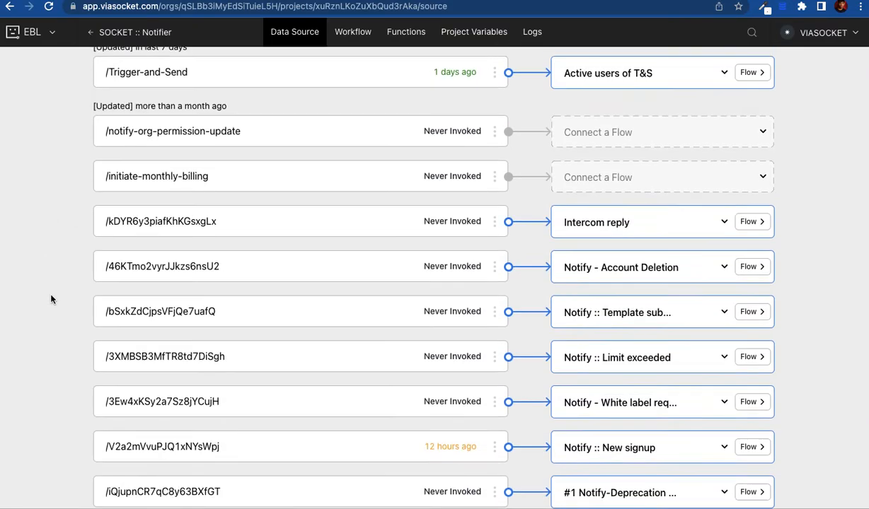
scroll(51, 300, down, 5)
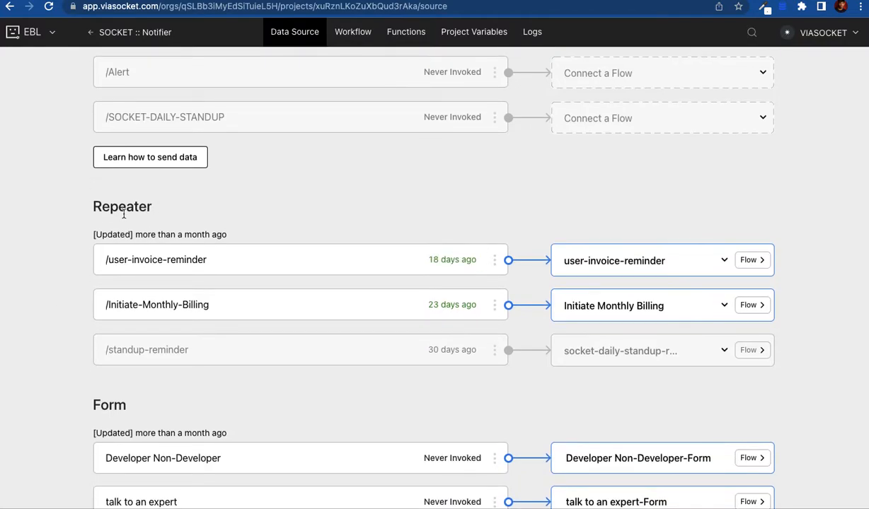
double_click(119, 206)
scroll(58, 362, down, 4)
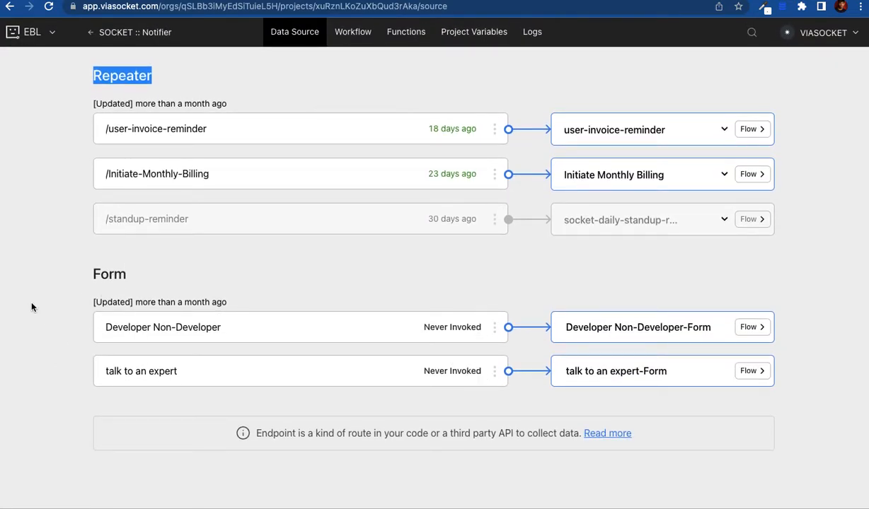
scroll(31, 306, up, 10)
scroll(32, 305, up, 8)
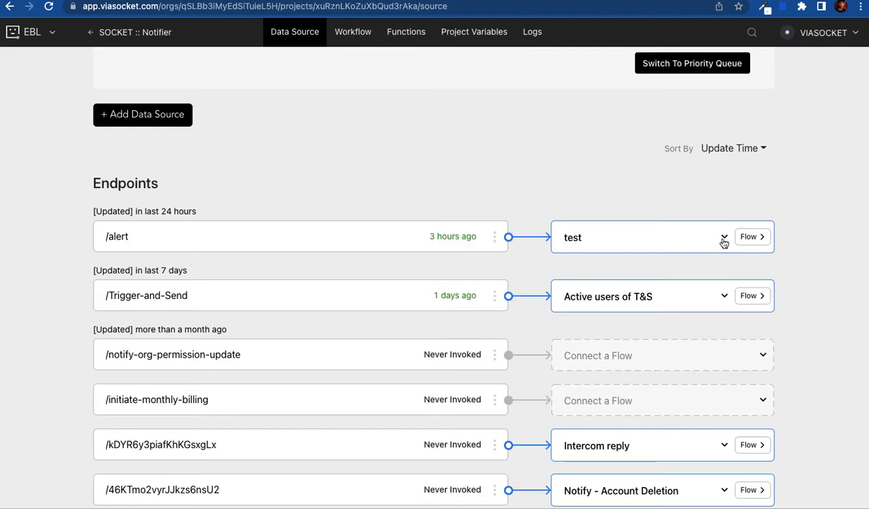
scroll(712, 325, down, 3)
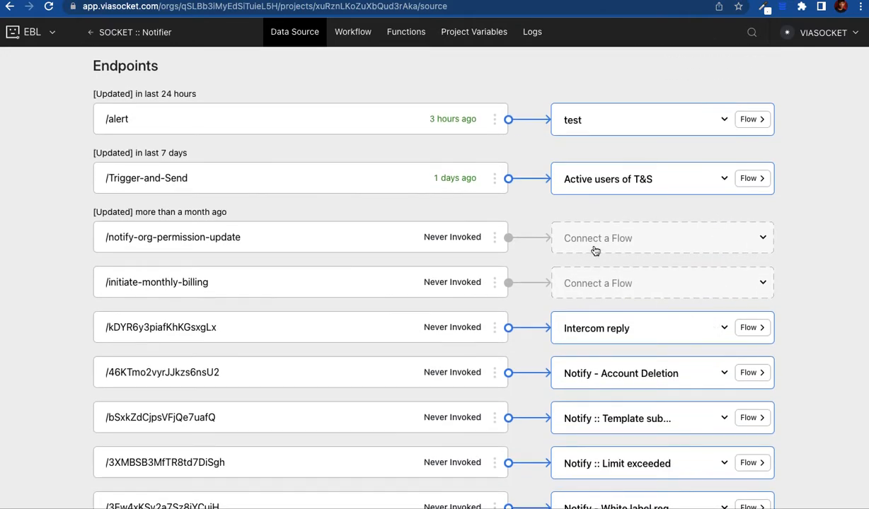
Step: Browse the flows available for /notify-org-permission-update, then close the list without choosing
click(762, 242)
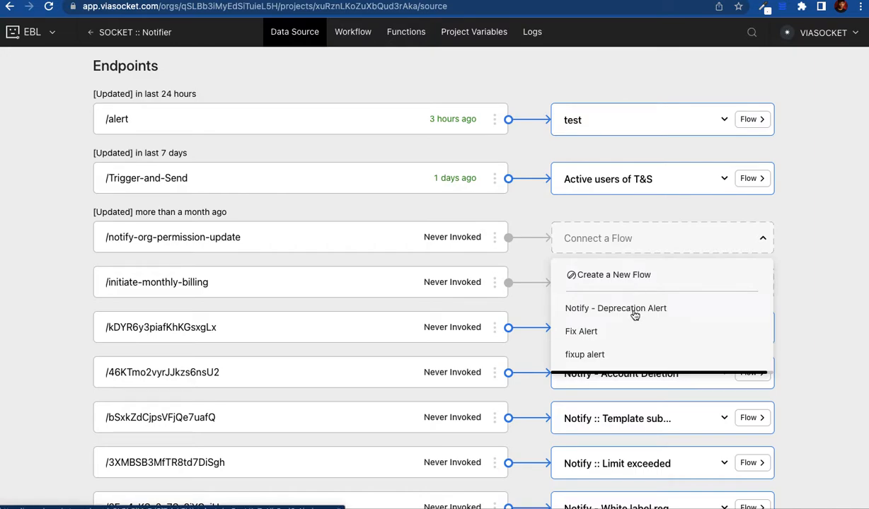
scroll(635, 316, down, 1)
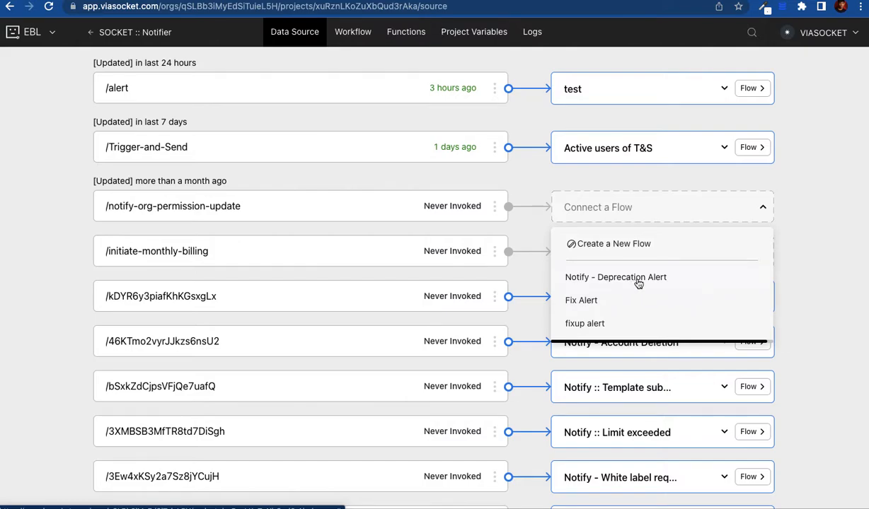
click(813, 226)
scroll(714, 190, up, 2)
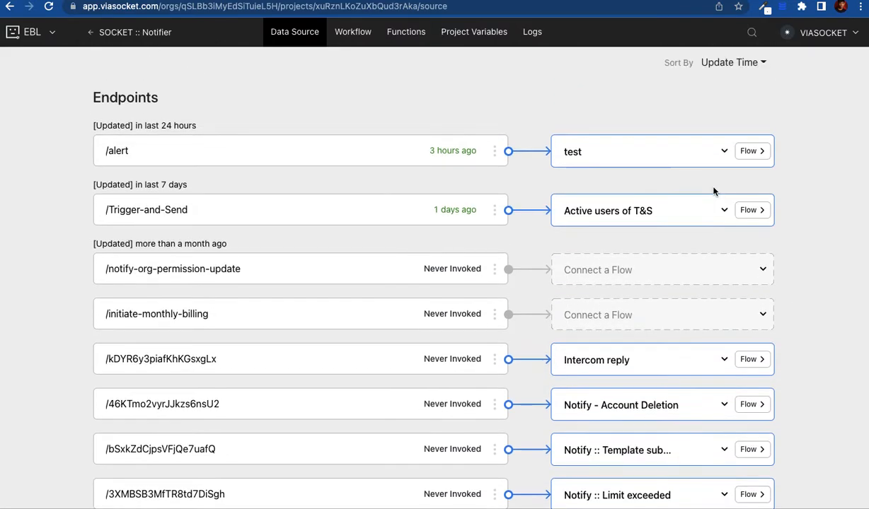
Step: Create a new flow named 'testing' for the /notify-org-permission-update endpoint
click(760, 270)
click(619, 306)
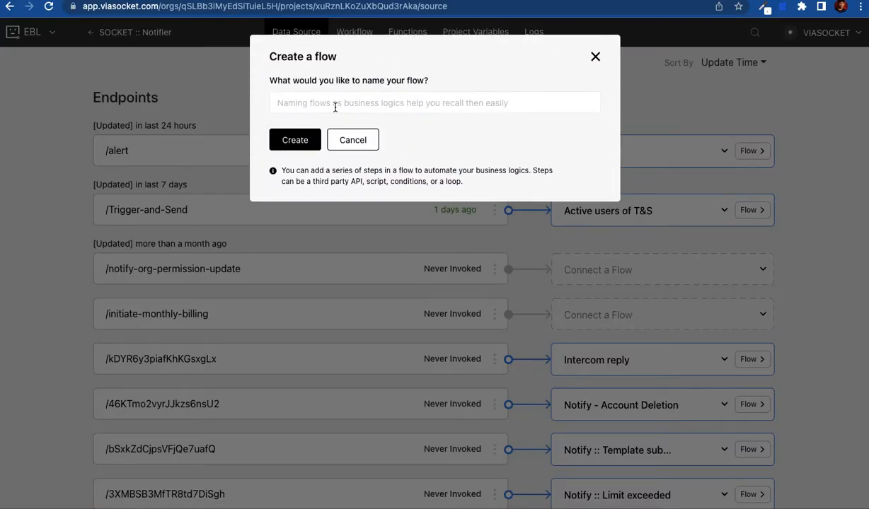
click(335, 107)
text(testing)
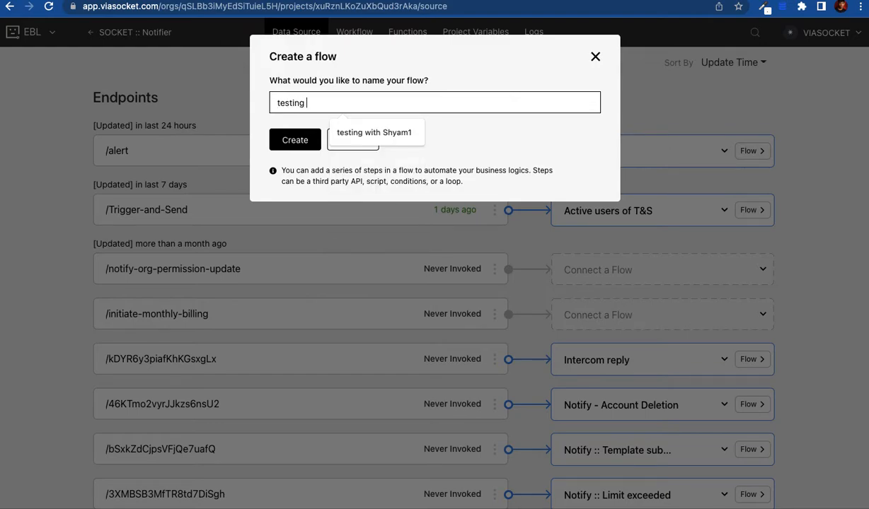
key(BackSpace)
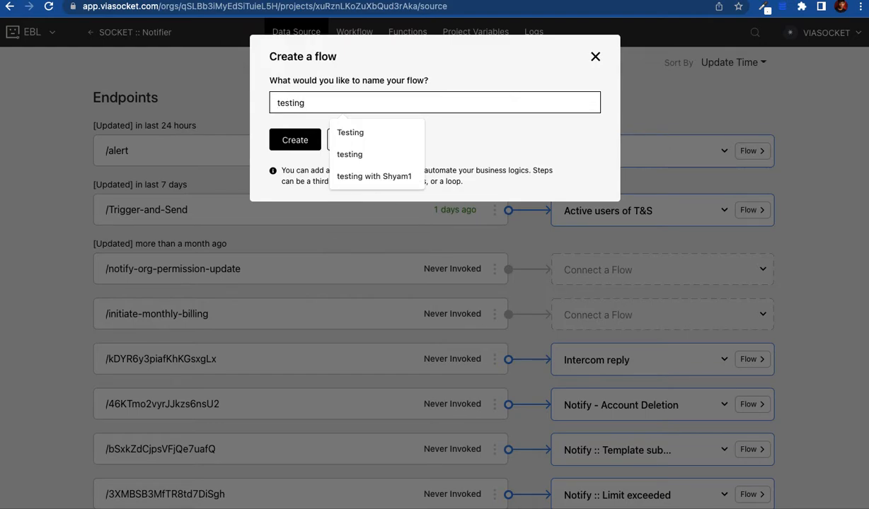
click(304, 141)
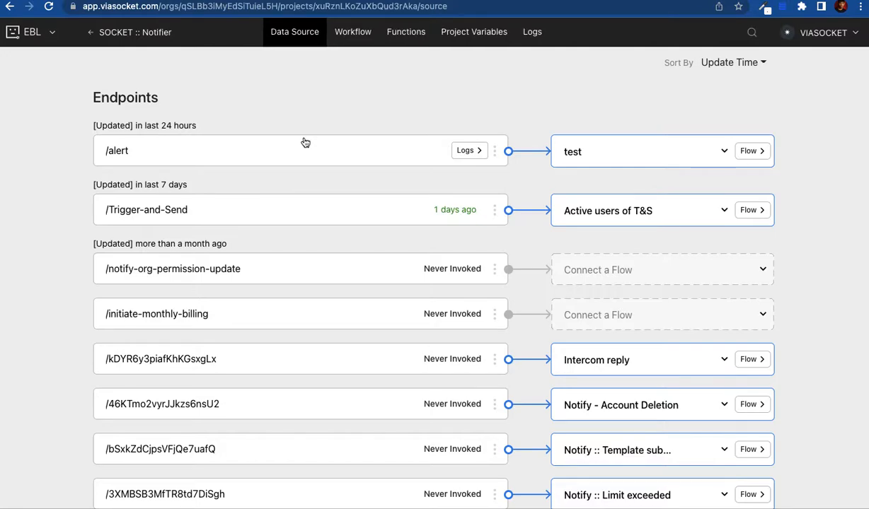
Step: Confirm /notify-org-permission-update links to testing and view the flow's empty Raw data
click(297, 34)
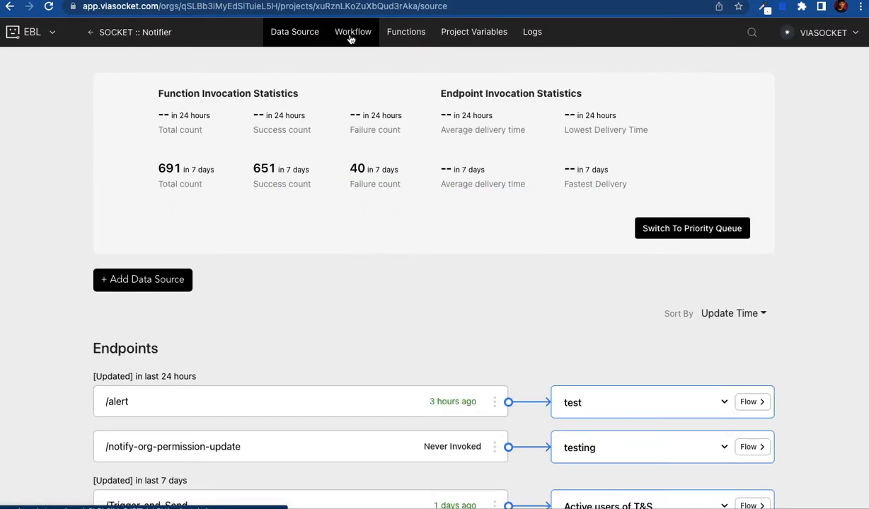
click(356, 38)
click(293, 36)
scroll(297, 269, down, 2)
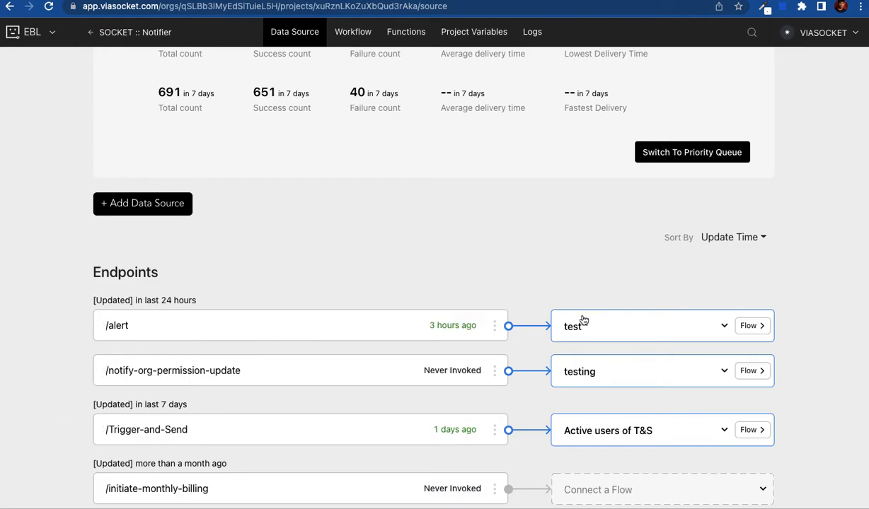
click(354, 32)
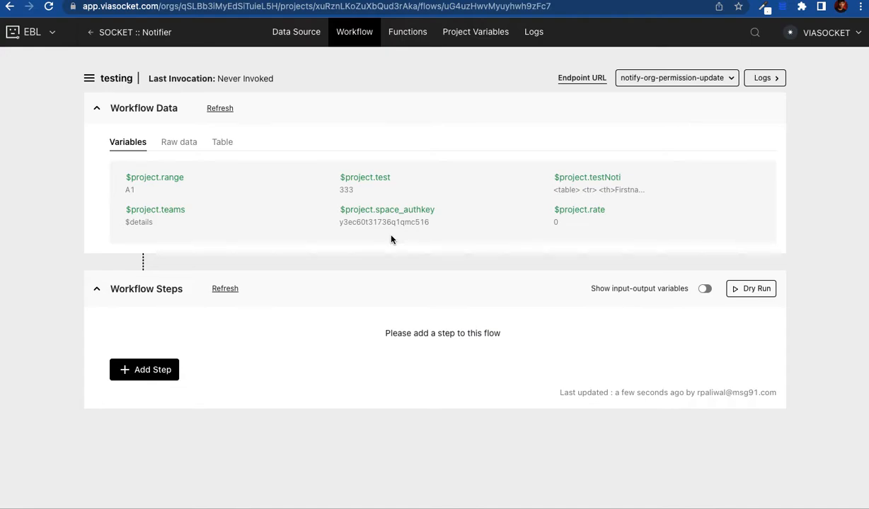
click(178, 152)
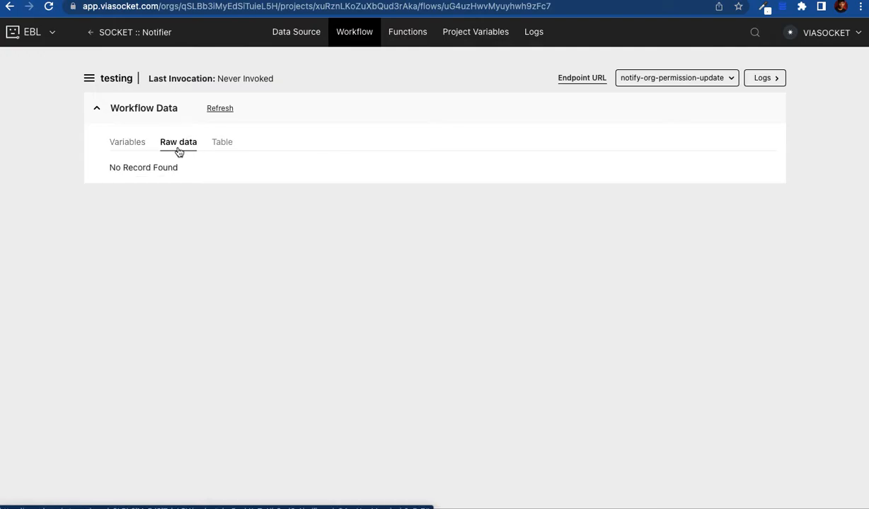
click(295, 43)
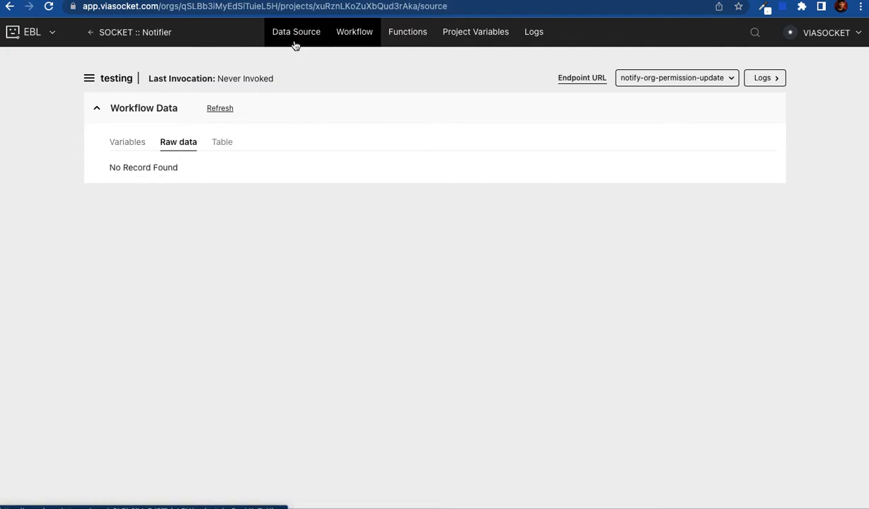
Step: Call the copied endpoint URL in a new tab with test name and mobile query parameters
scroll(249, 359, down, 3)
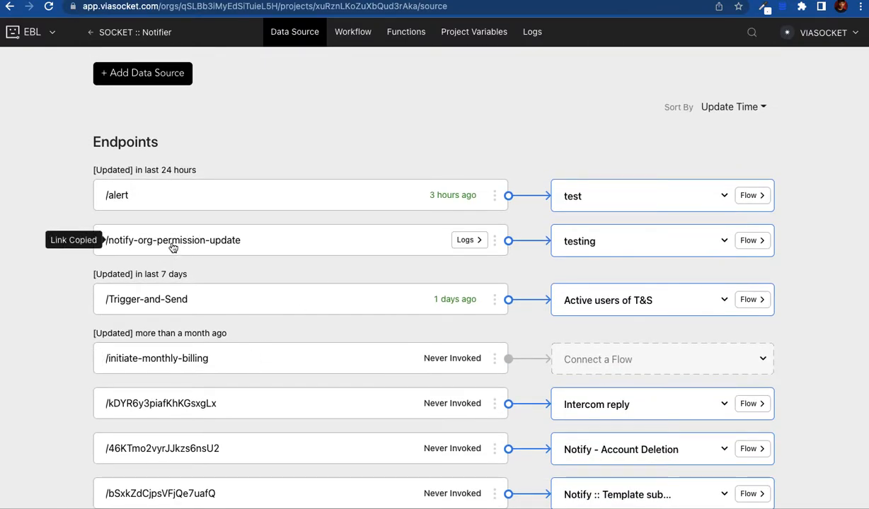
scroll(314, 159, up, 1)
key(ctrl+t)
text(?name)
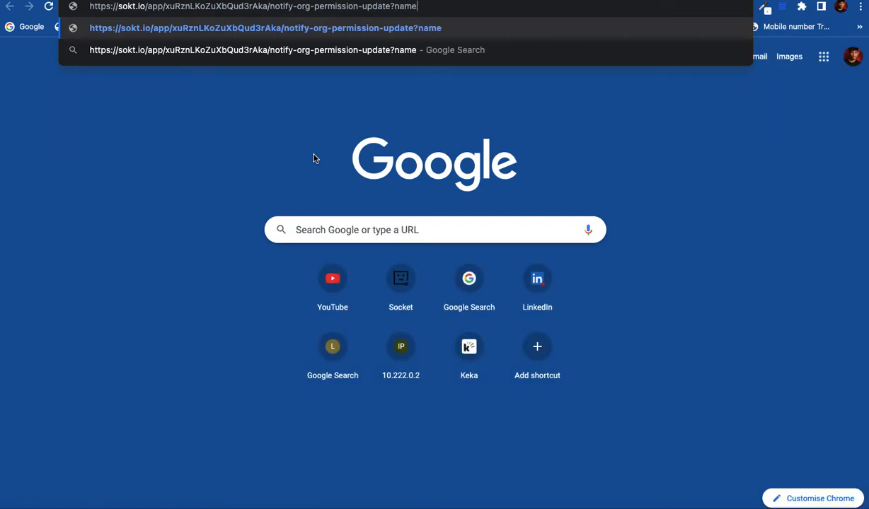
text(=ravi&)
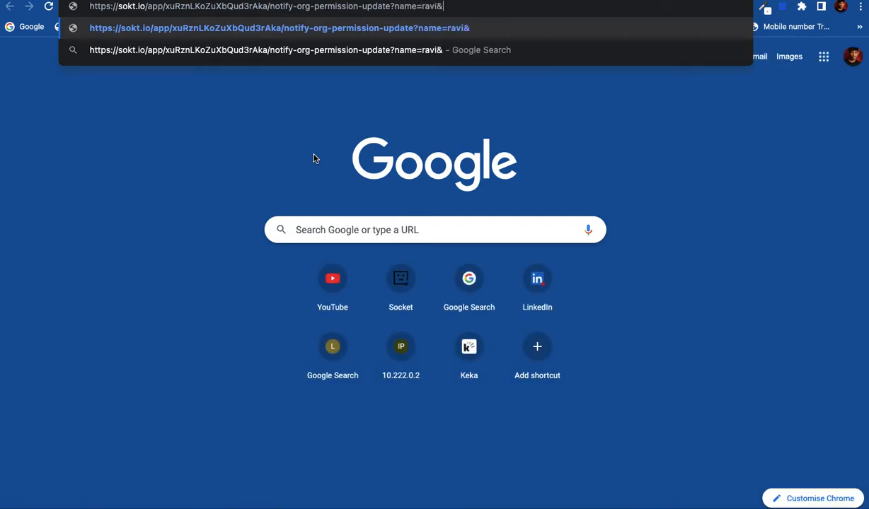
text(mobile=)
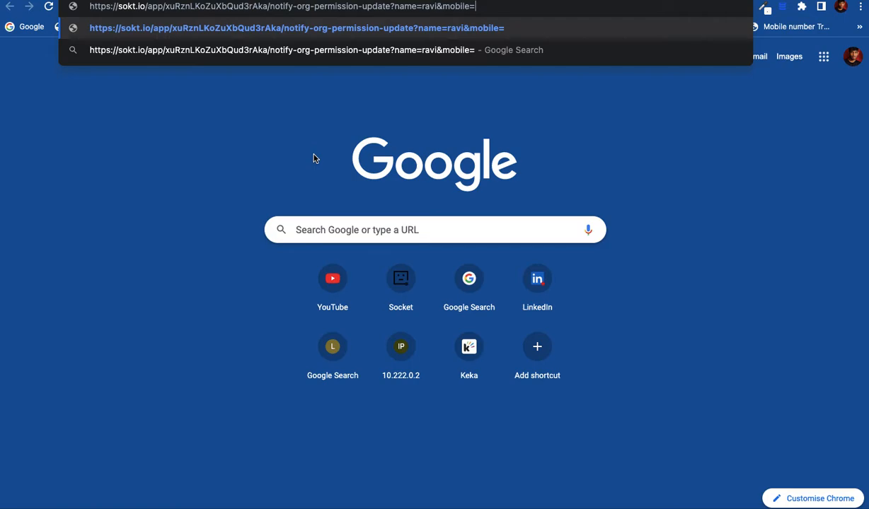
text(0987654321)
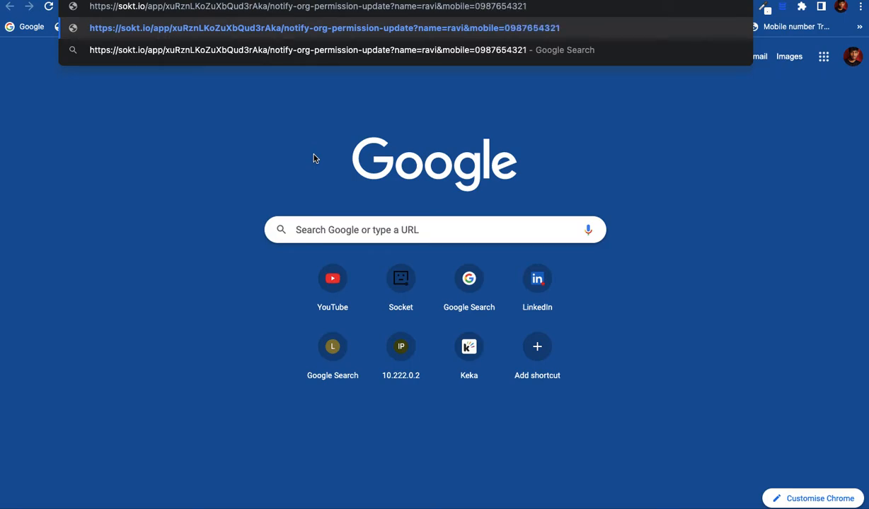
key(Return)
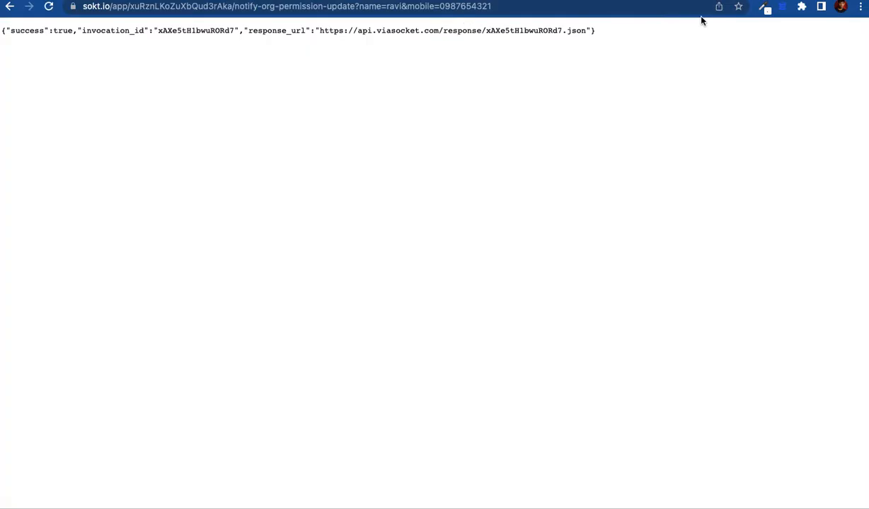
key(ctrl+shift+Tab)
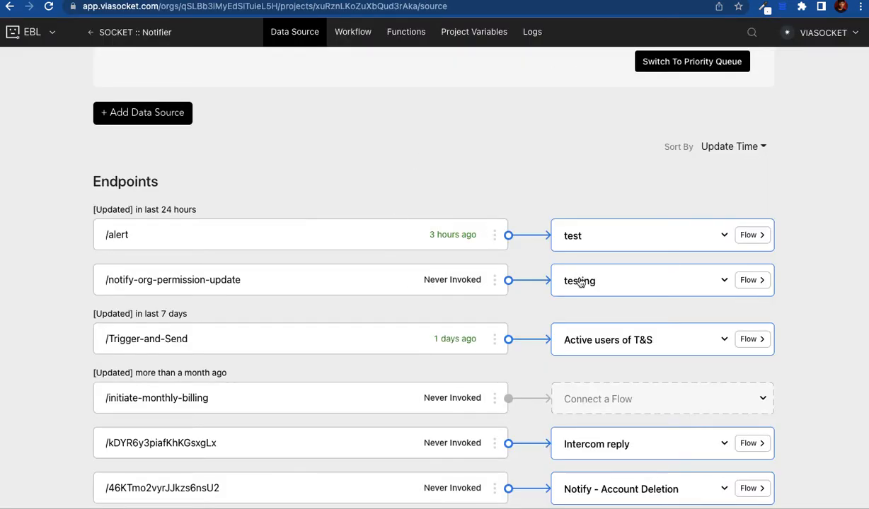
Step: Open the testing flow and view the last invocation's raw GET request with name and mobile
scroll(395, 167, up, 3)
click(352, 31)
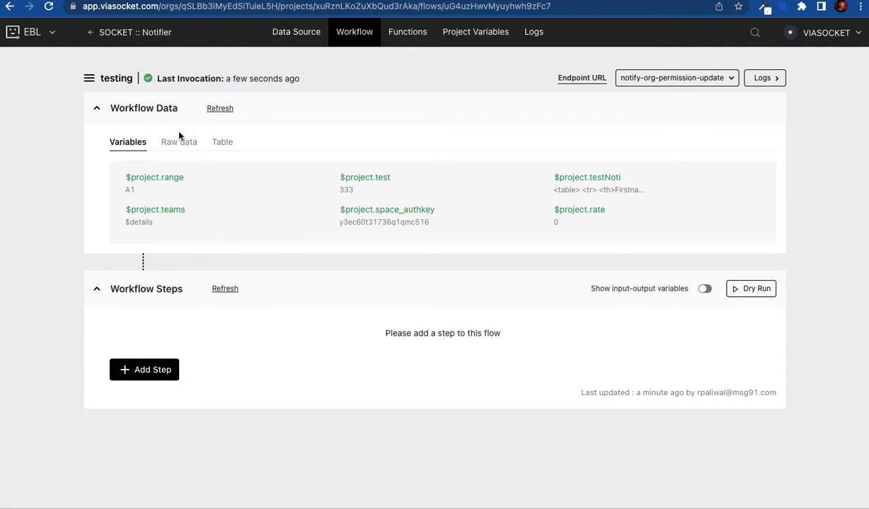
mouse_move(227, 81)
drag(227, 81, 300, 83)
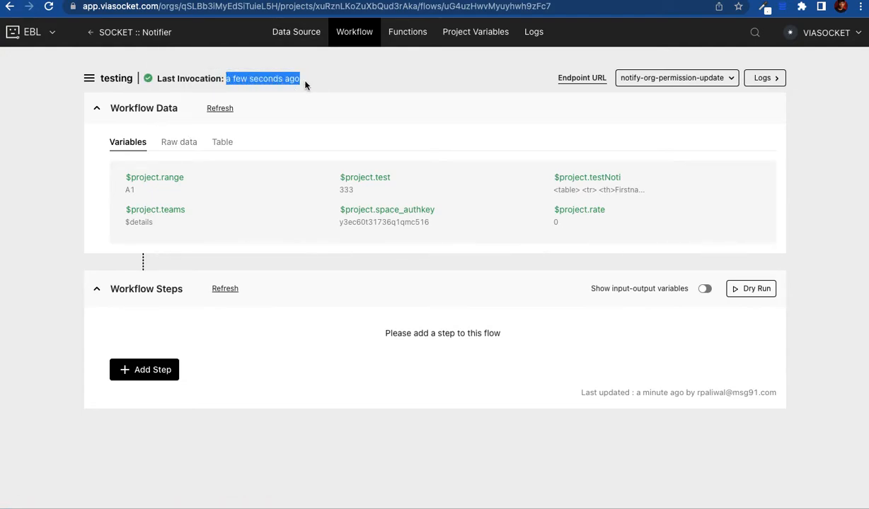
click(185, 141)
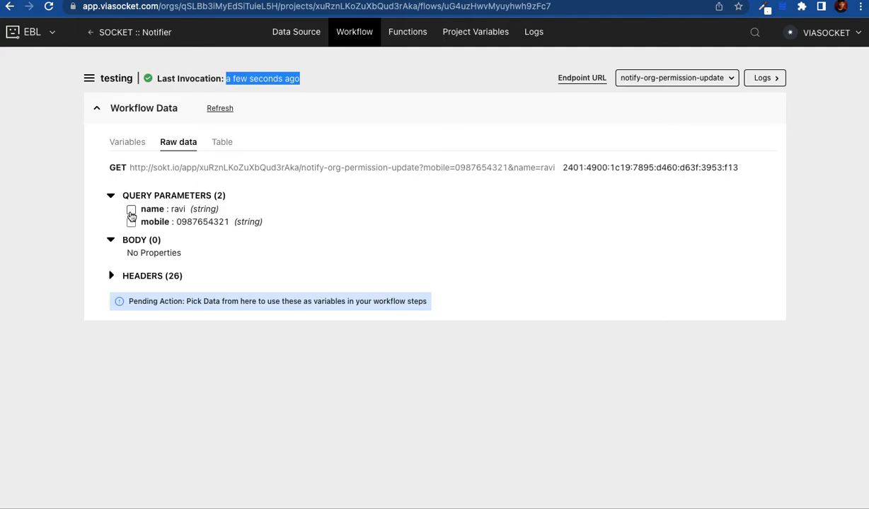
Step: Save the name parameter as variable $name_name and mobile as $mobile, then list the variables
click(131, 211)
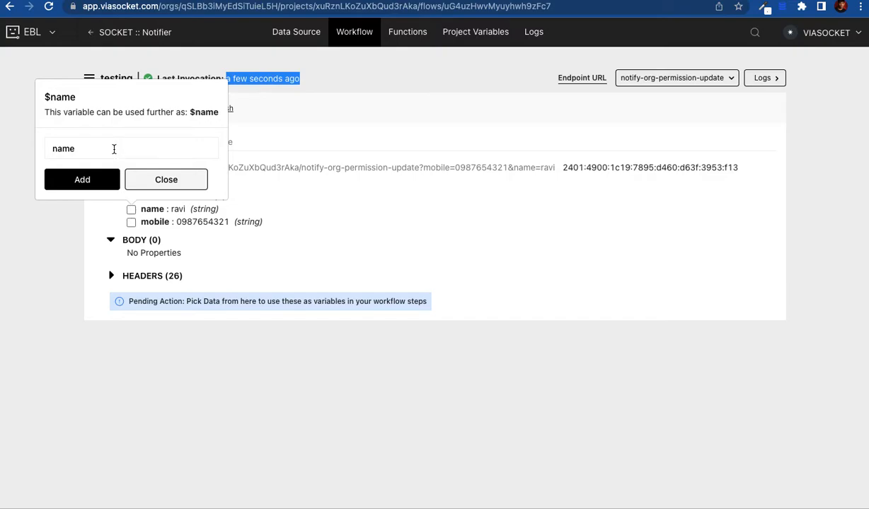
click(114, 149)
text(_)
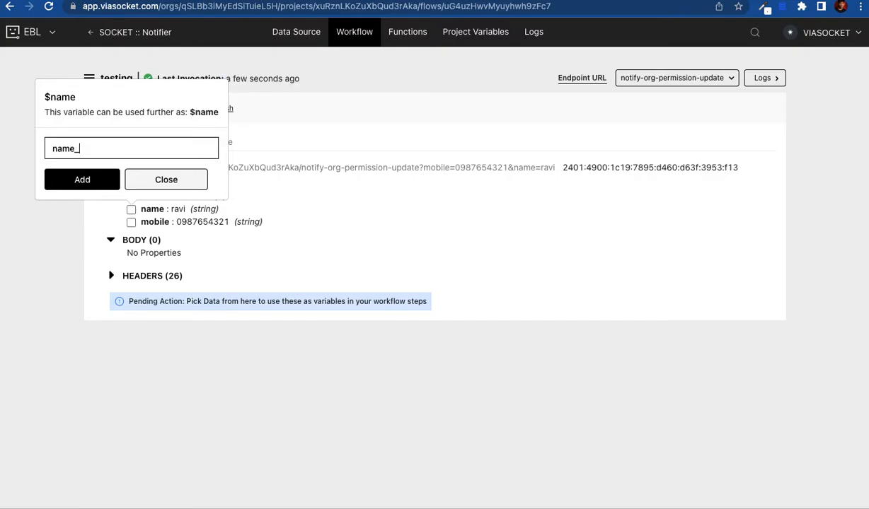
text(name)
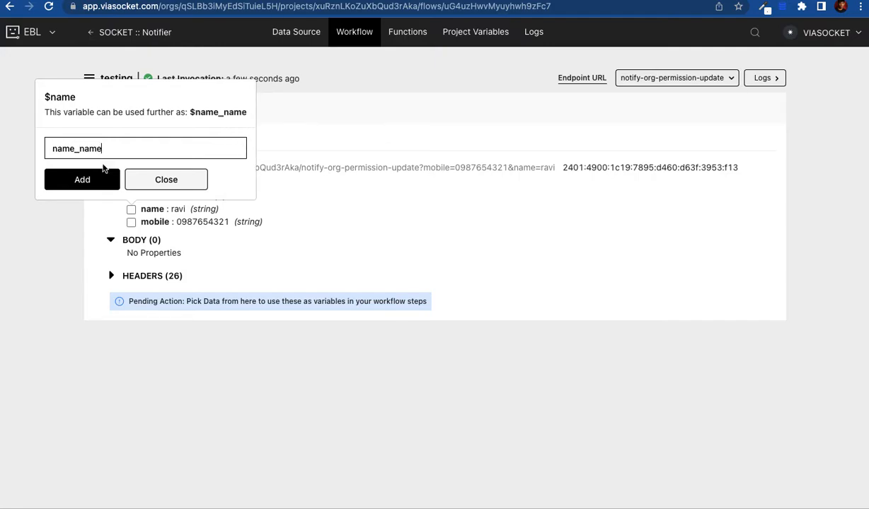
click(95, 184)
click(131, 222)
click(99, 193)
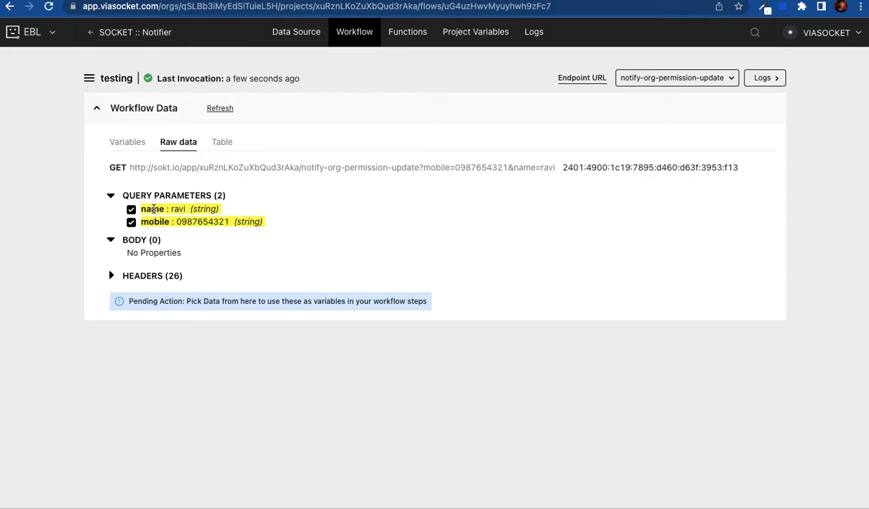
click(135, 144)
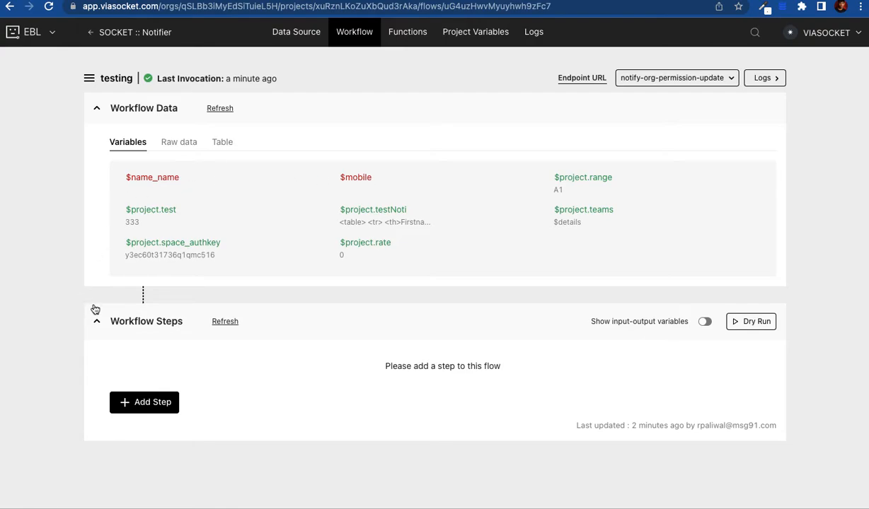
Step: Refresh to load test values into $name_name and $mobile, then show the addable step types
click(224, 322)
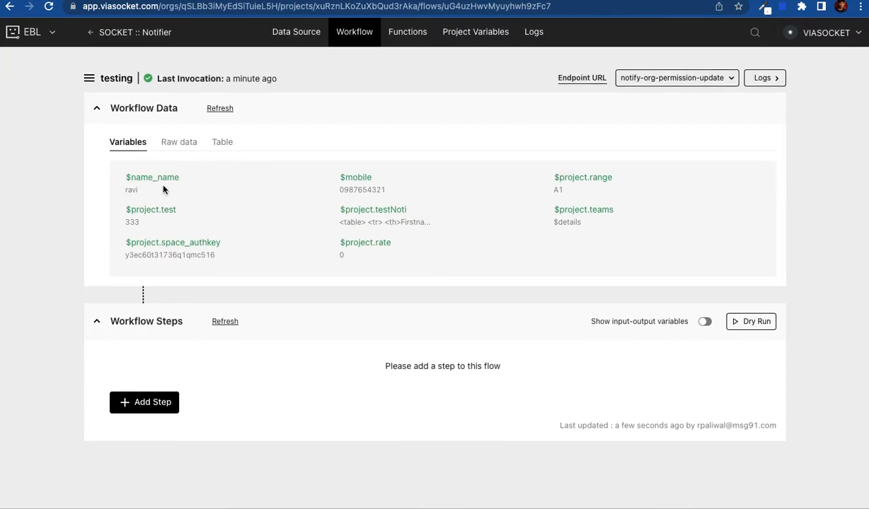
click(125, 191)
drag(125, 191, 142, 193)
drag(339, 189, 390, 190)
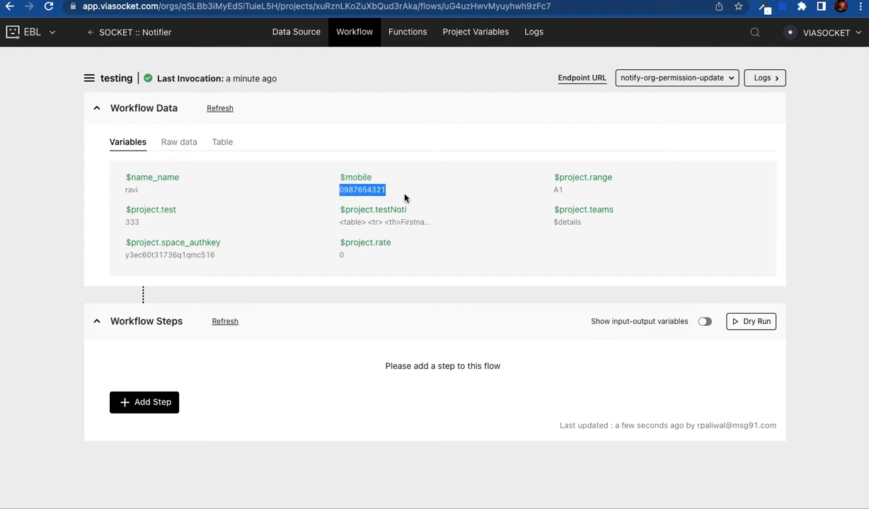
click(25, 369)
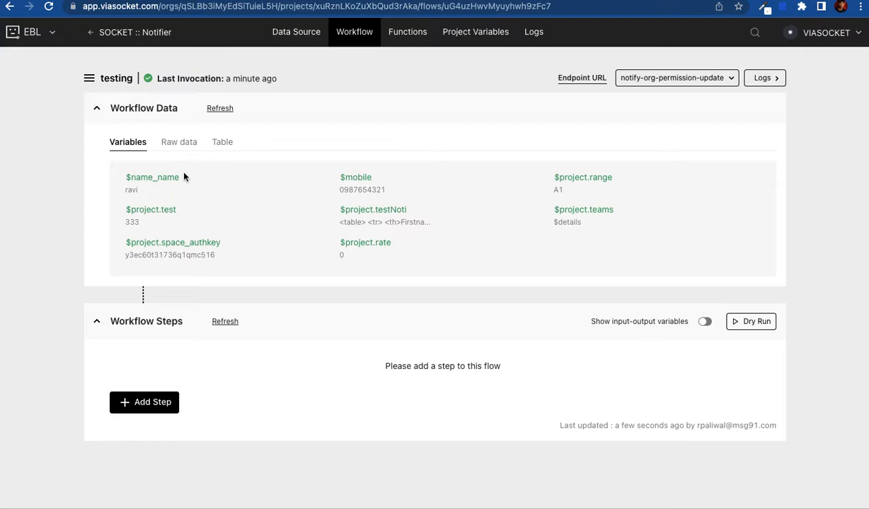
click(155, 403)
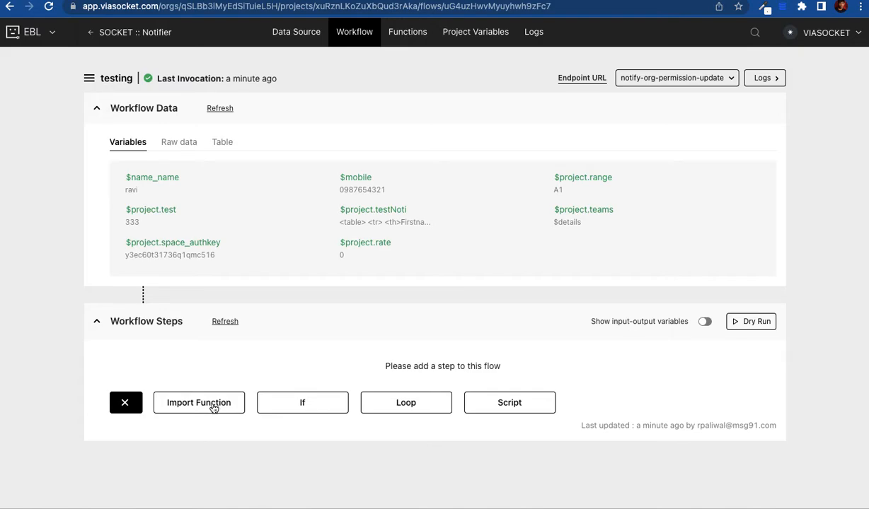
Step: Open the 90-function list, start a Paste cURL code import, and cancel it
click(418, 34)
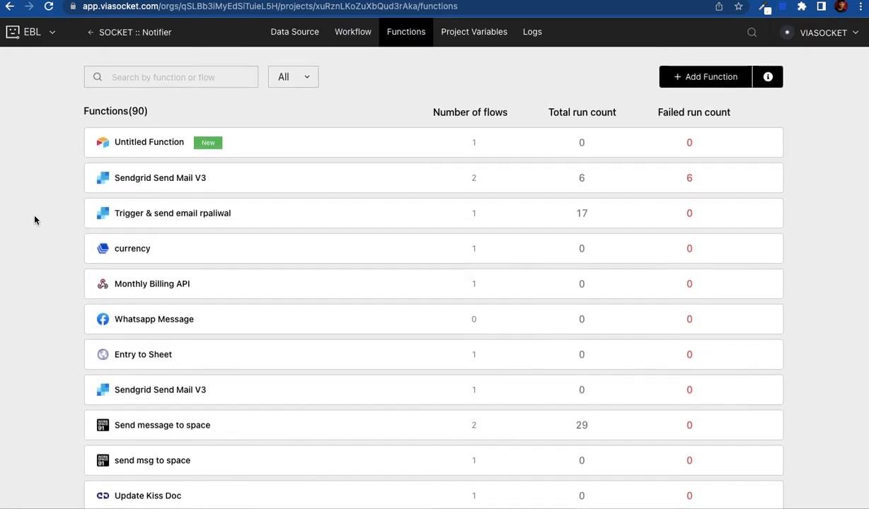
click(688, 79)
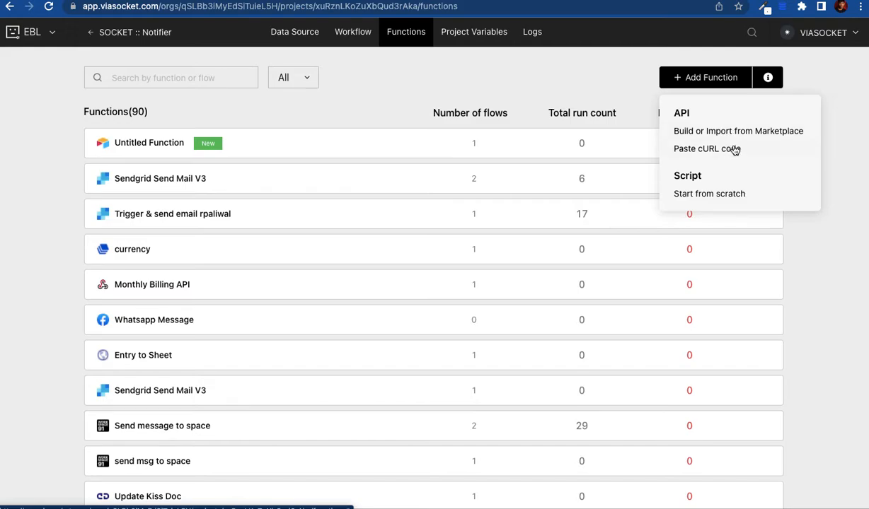
click(711, 149)
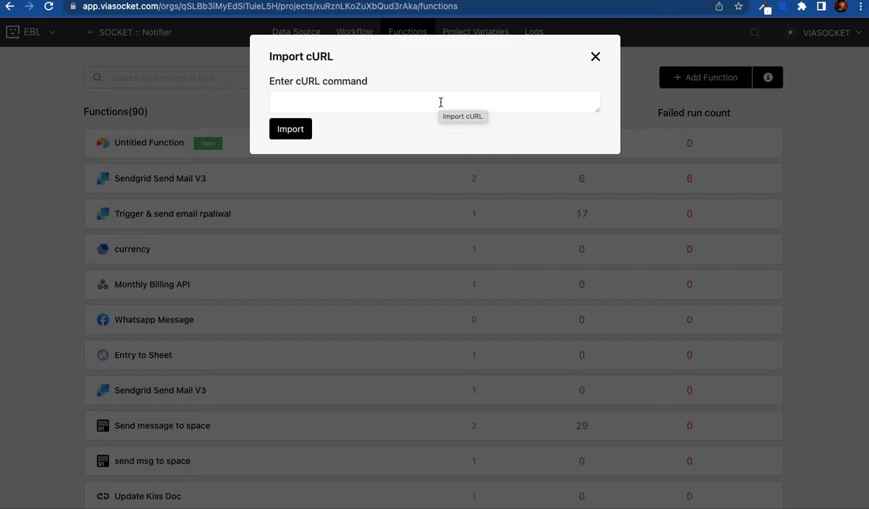
click(433, 103)
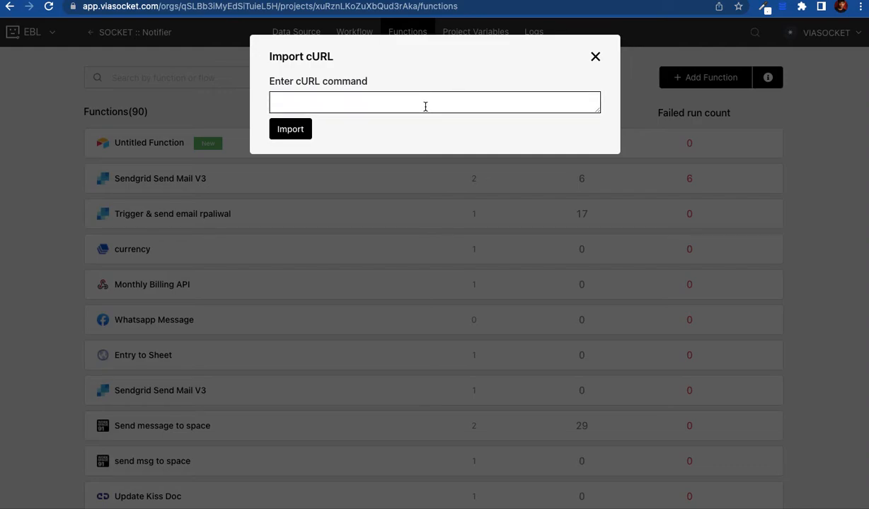
click(595, 56)
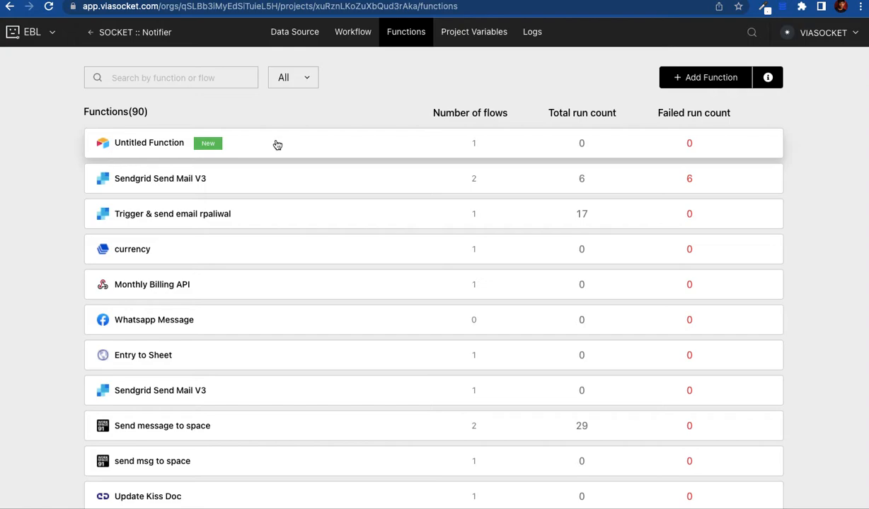
Step: Open the Untitled Function and inspect its rowname and coloumn query parameters
click(243, 147)
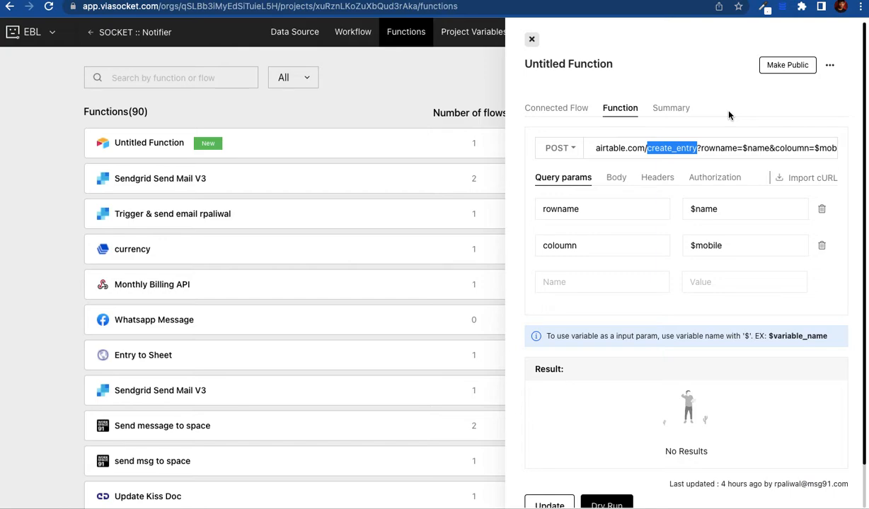
click(722, 117)
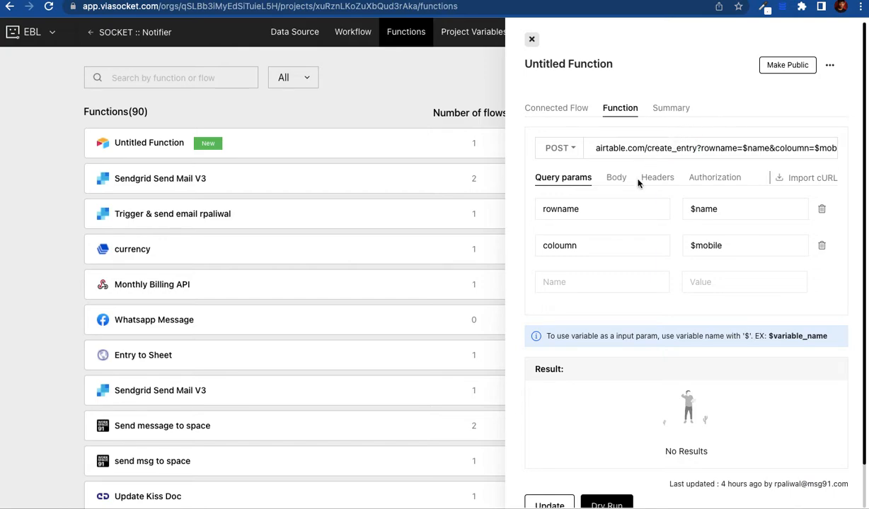
double_click(579, 210)
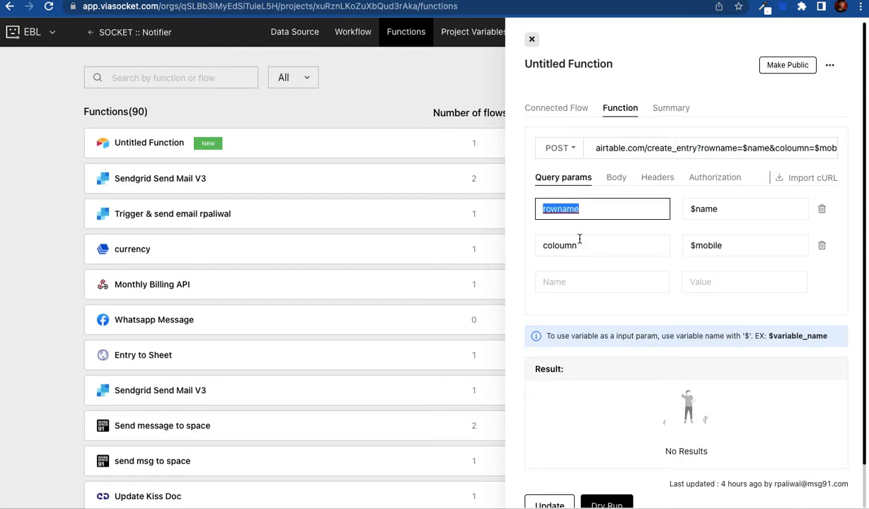
double_click(574, 246)
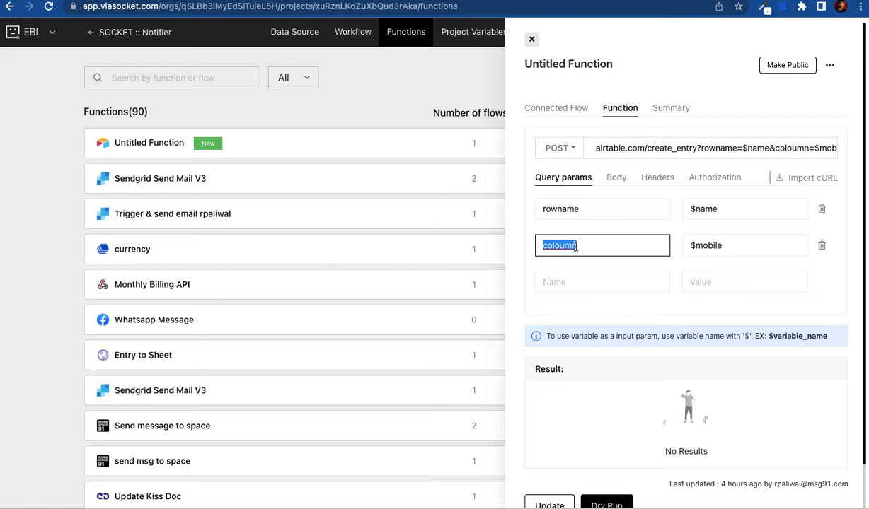
double_click(559, 204)
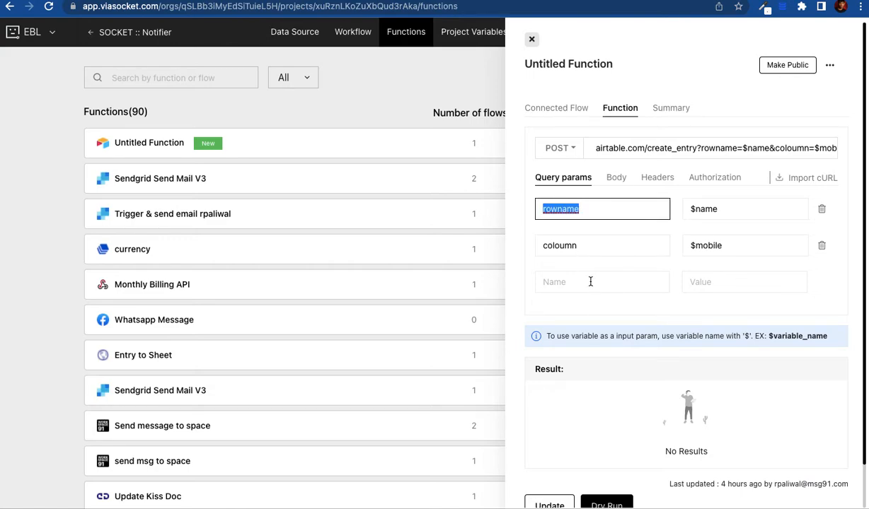
scroll(591, 283, down, 1)
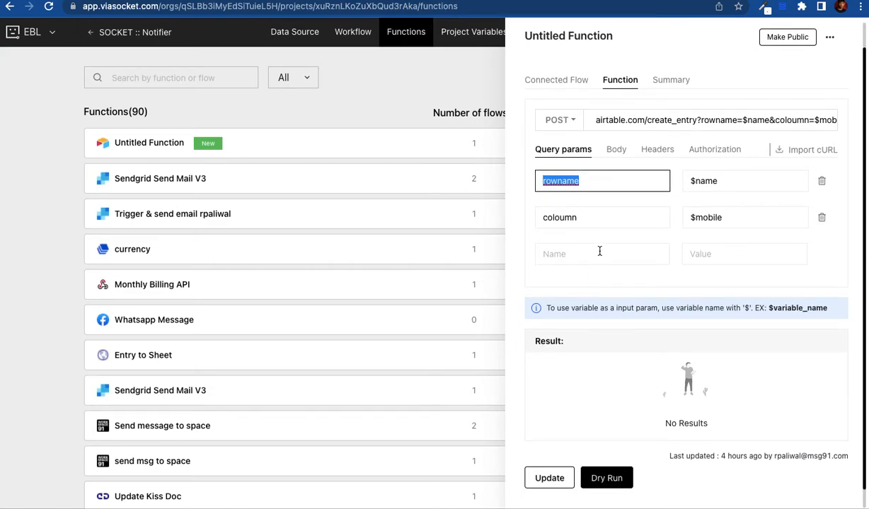
scroll(601, 251, up, 1)
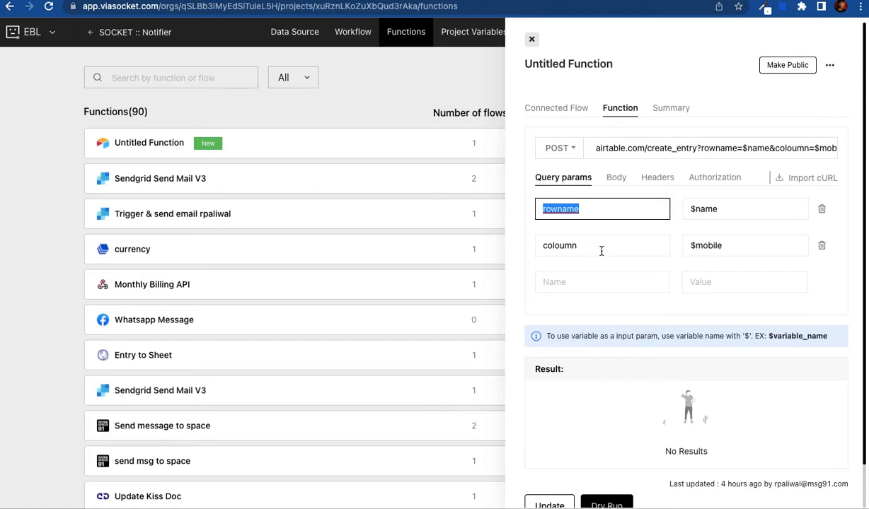
Step: Replace $name in the rowname query value with ghfjhgjhg
double_click(694, 211)
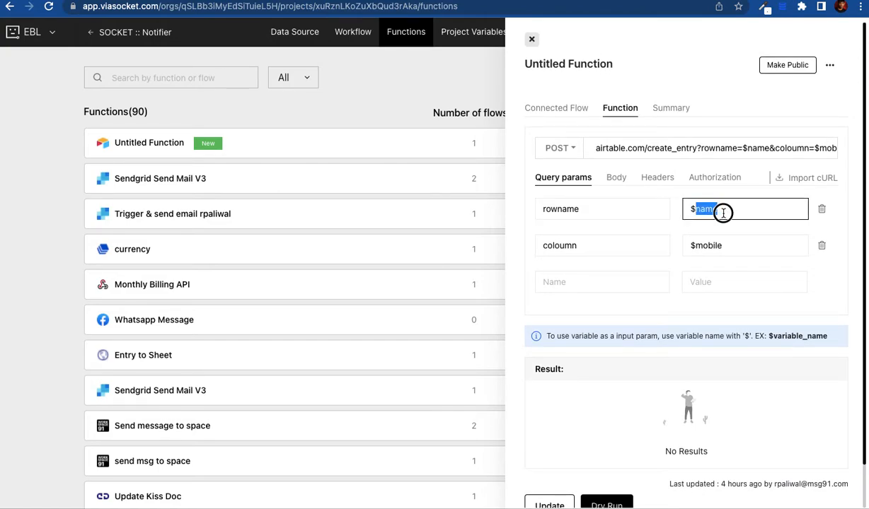
click(723, 212)
drag(727, 213, 678, 213)
key(BackSpace)
text(ghfjhgjhg)
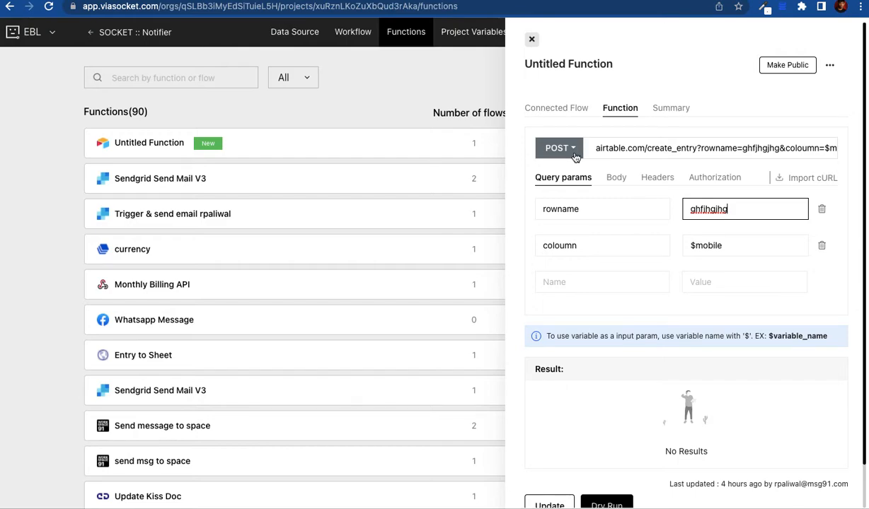
click(617, 179)
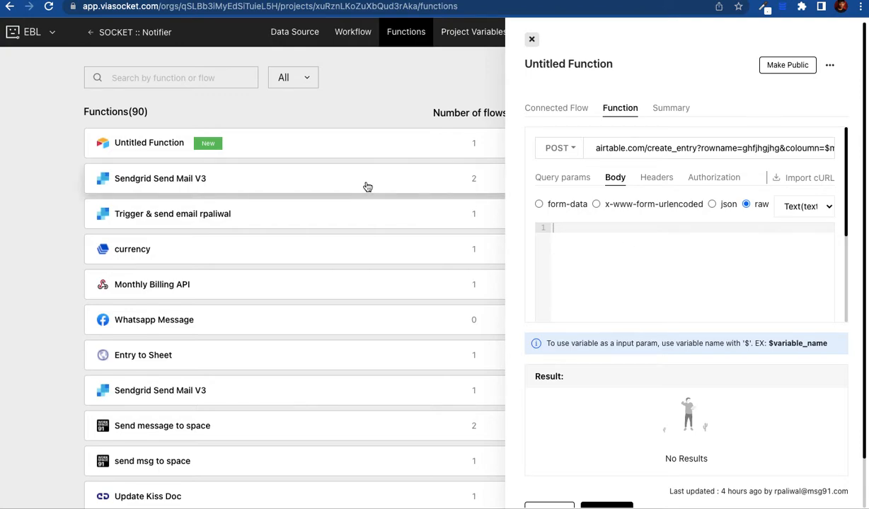
Step: Open Sendgrid Send Mail V3's Body and highlight the $recipient_email and $recipient_name placeholders
click(330, 184)
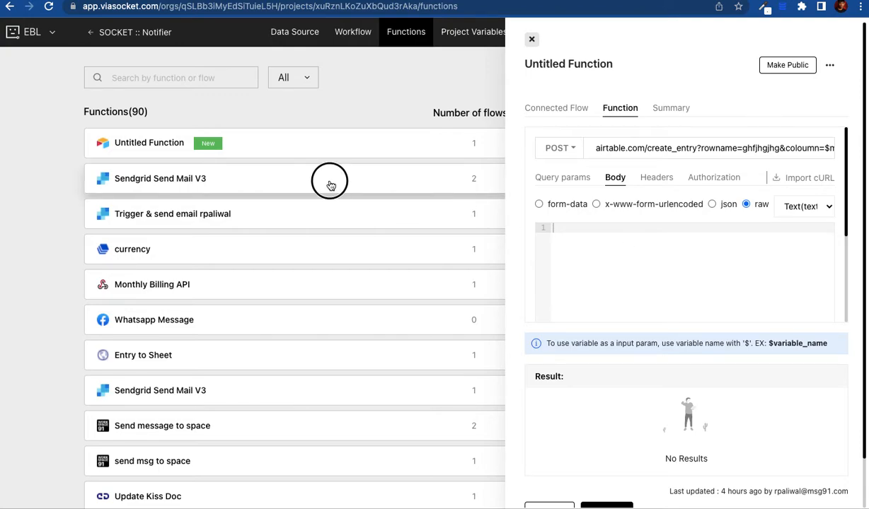
click(617, 183)
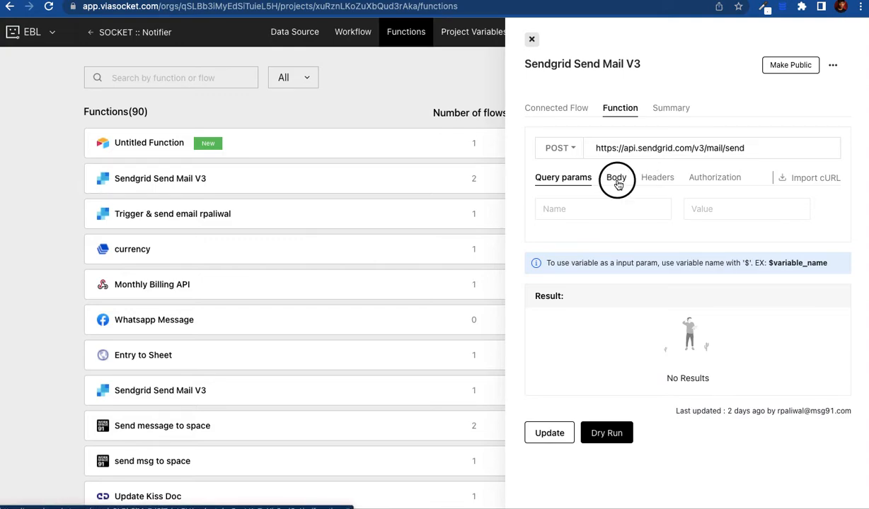
scroll(597, 262, down, 1)
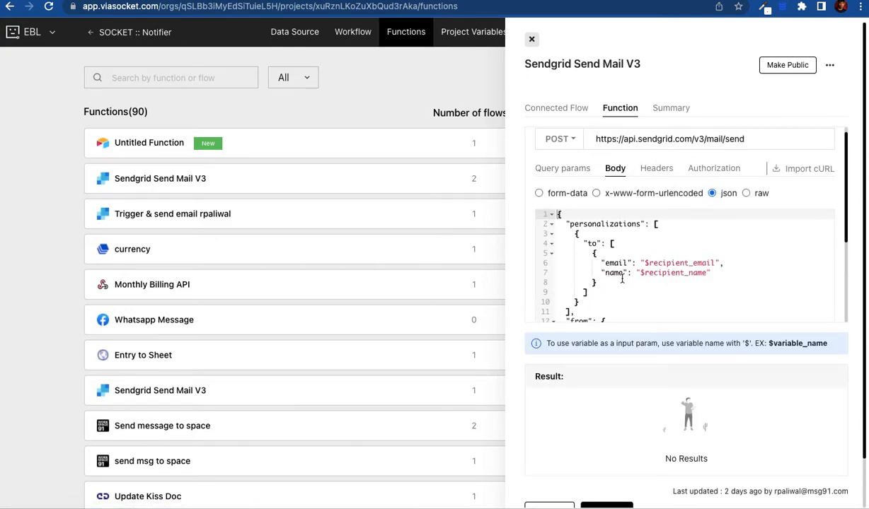
double_click(663, 264)
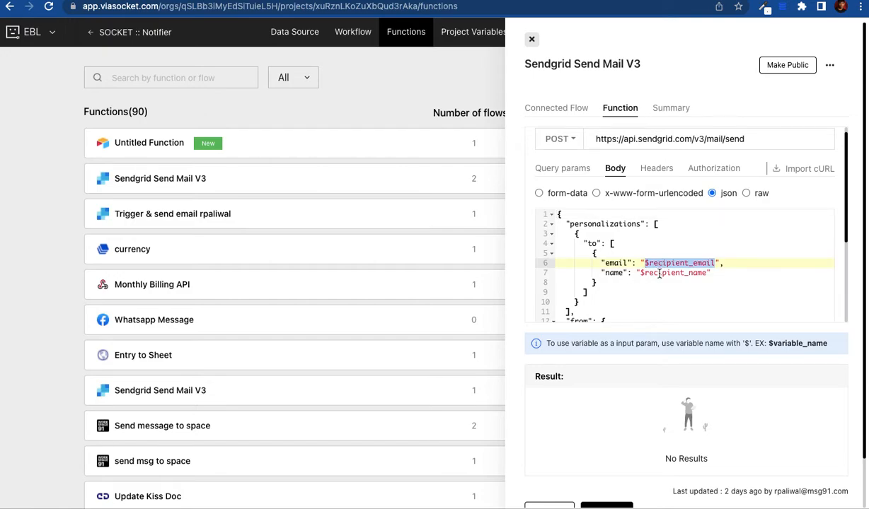
double_click(659, 274)
scroll(659, 274, down, 4)
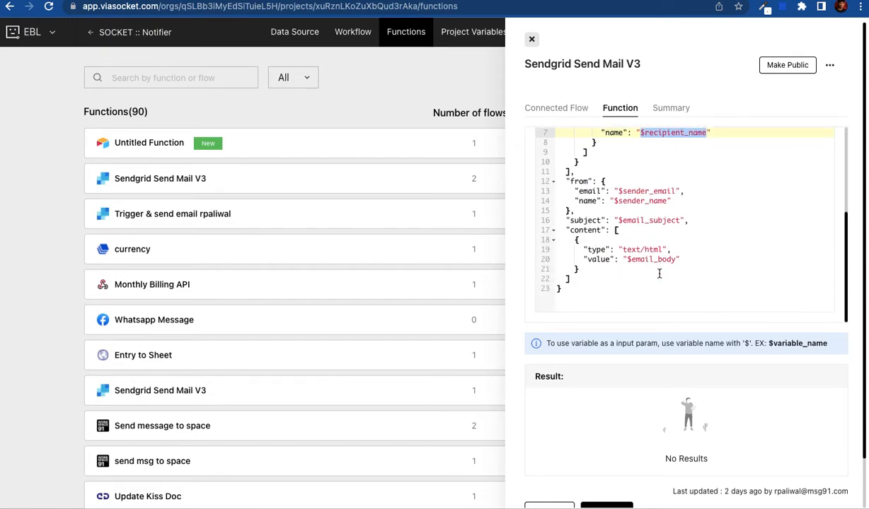
Step: Highlight the $sender_email, $sender_name and $email_subject placeholders, then close the details panel
double_click(638, 191)
double_click(638, 201)
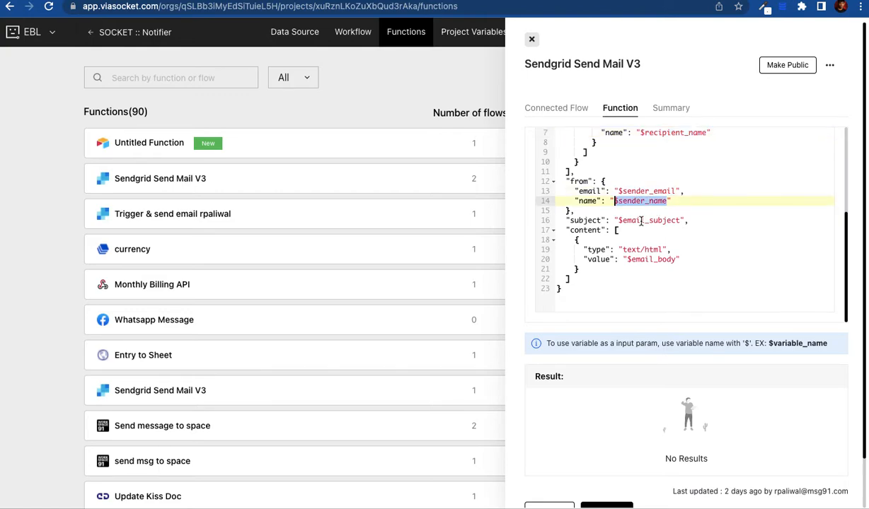
double_click(644, 220)
double_click(631, 249)
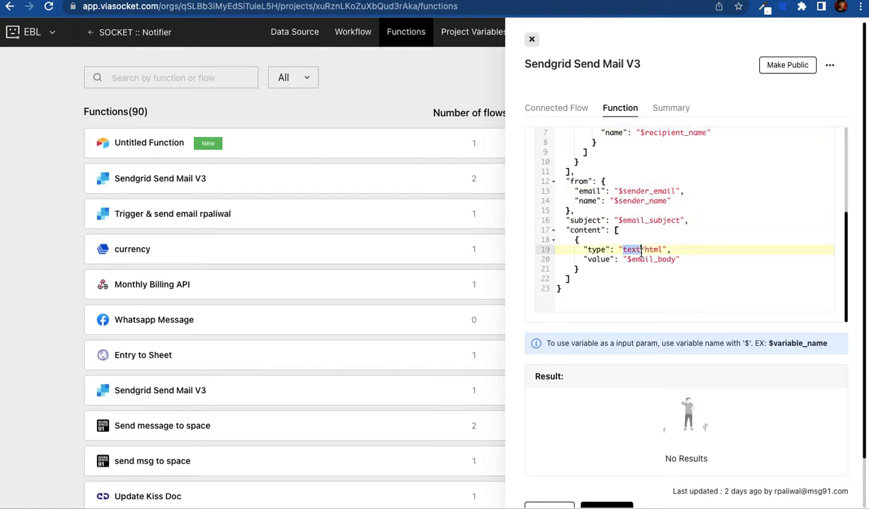
double_click(630, 220)
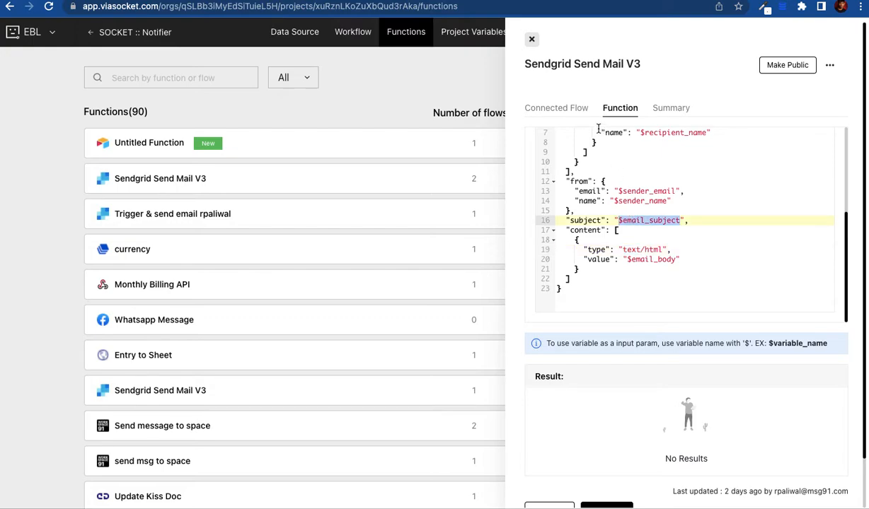
scroll(614, 177, up, 1)
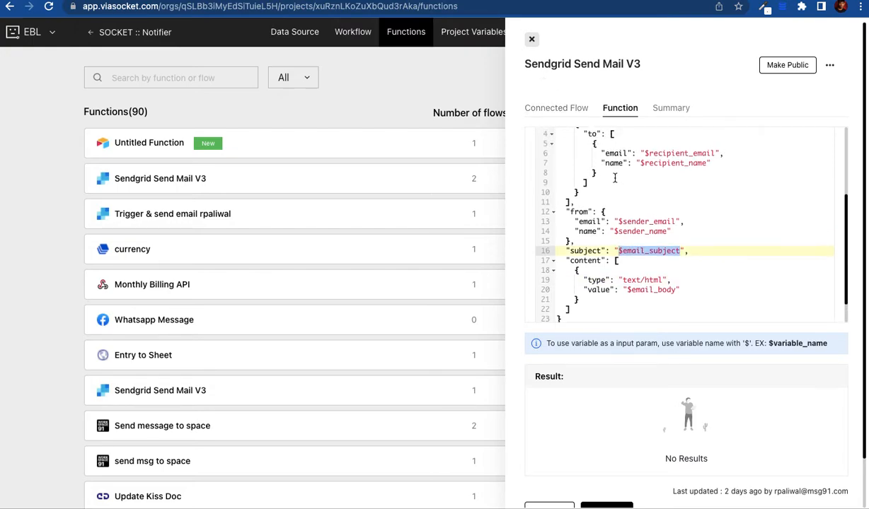
click(532, 43)
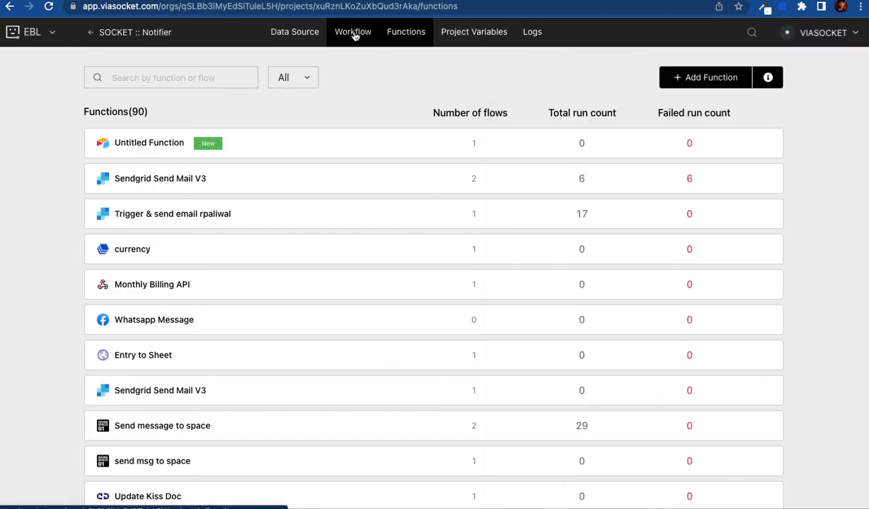
Step: In the testing workflow, add a step using Import Function
click(355, 36)
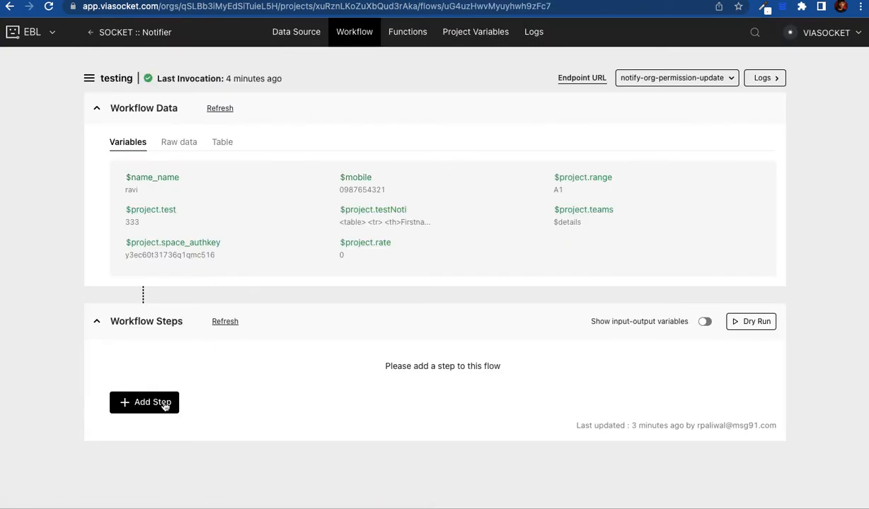
click(148, 414)
click(194, 409)
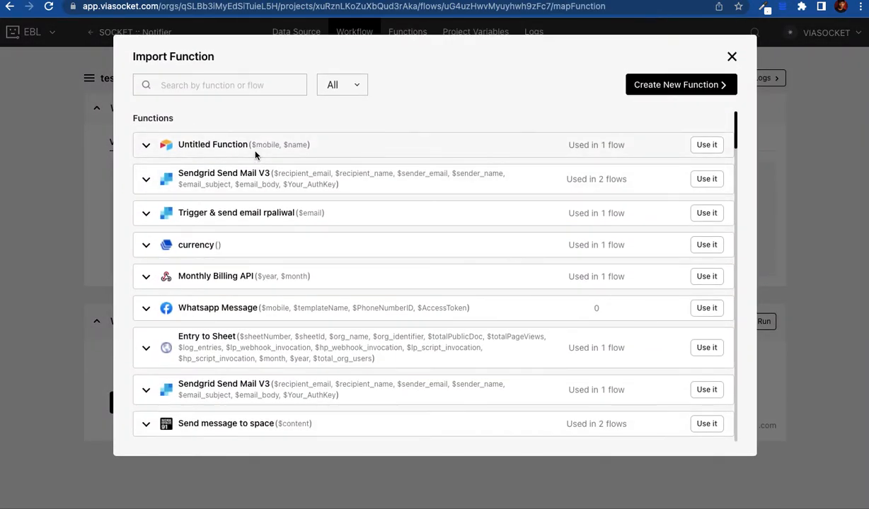
Step: Add Untitled Function as step 1 and review its $mobile and $name parameters
click(703, 148)
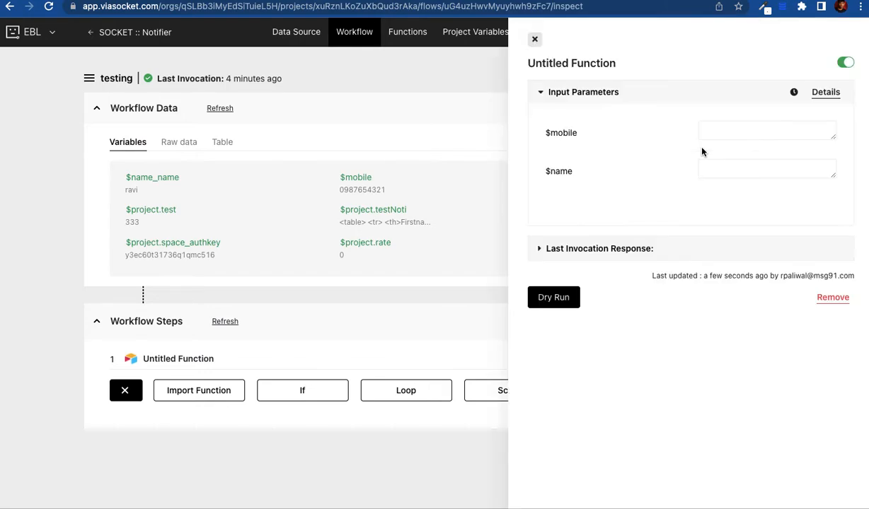
double_click(563, 132)
double_click(560, 170)
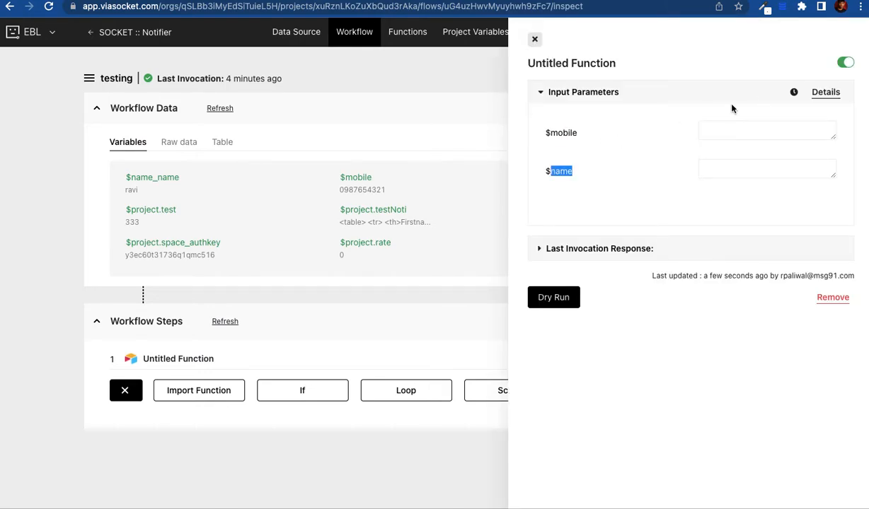
click(823, 98)
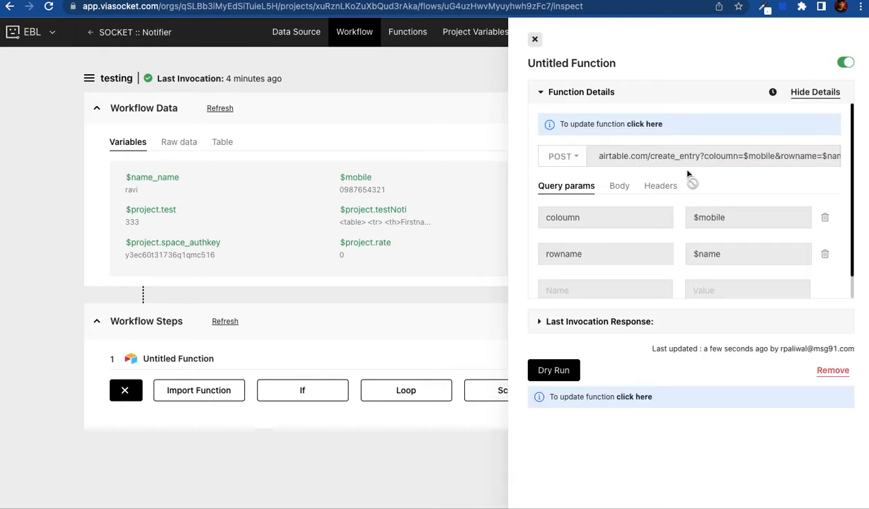
click(814, 92)
Step: Map $mobile to $name_name and $name to $mobile using the variable suggestions
click(729, 137)
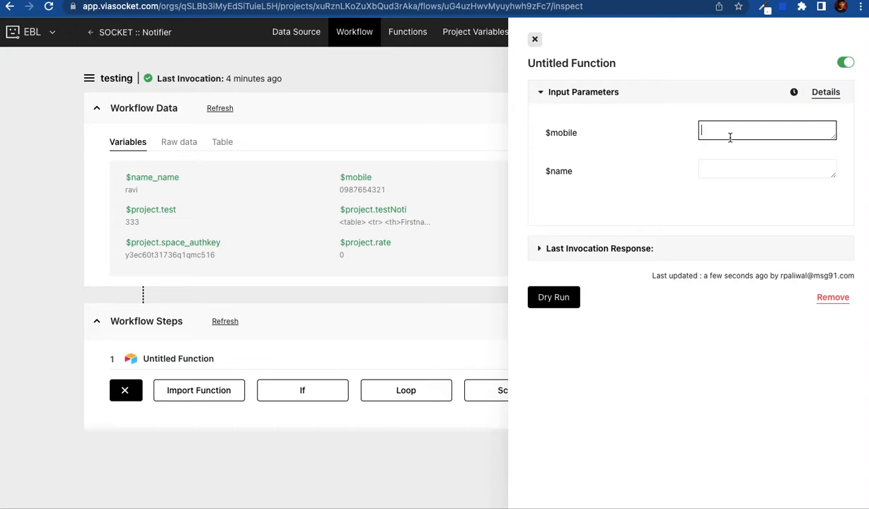
text($)
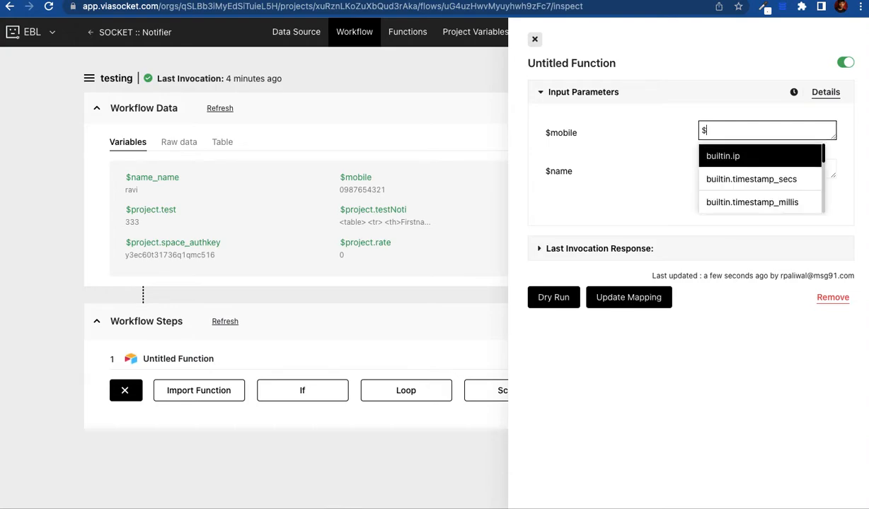
text(name)
key(Return)
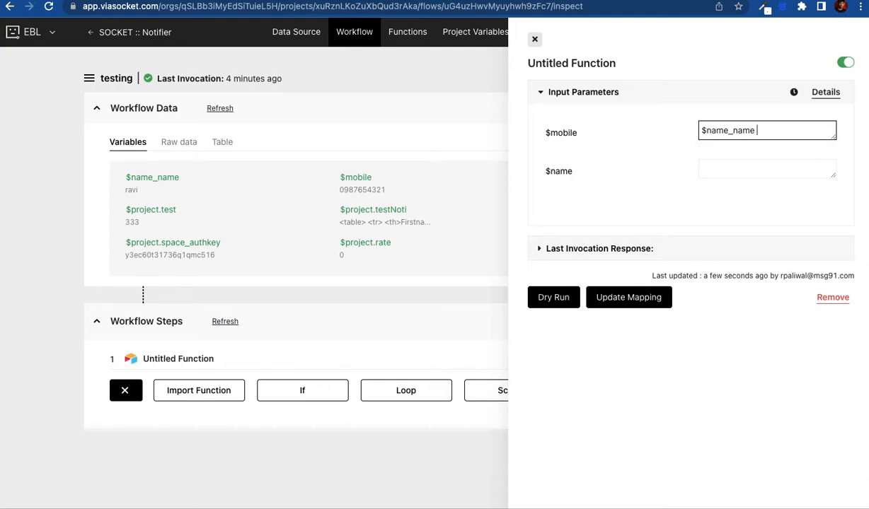
key(Tab)
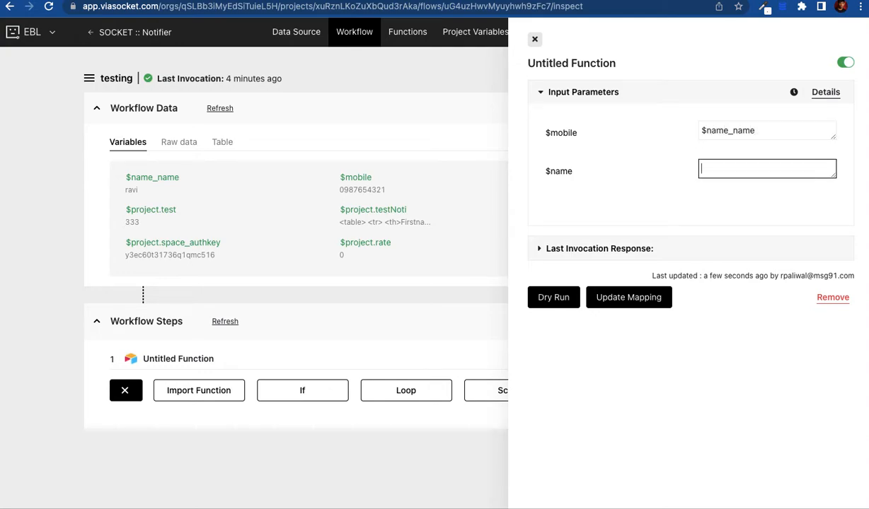
text($)
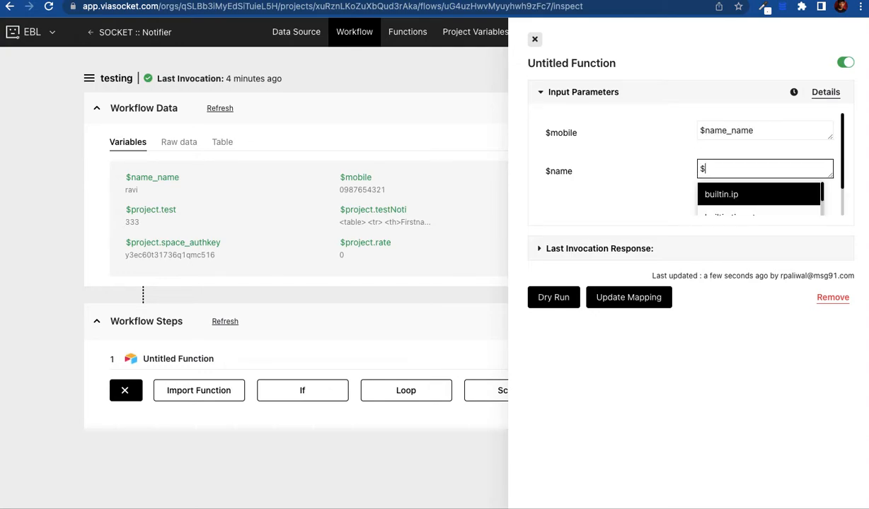
text(mobi)
key(Return)
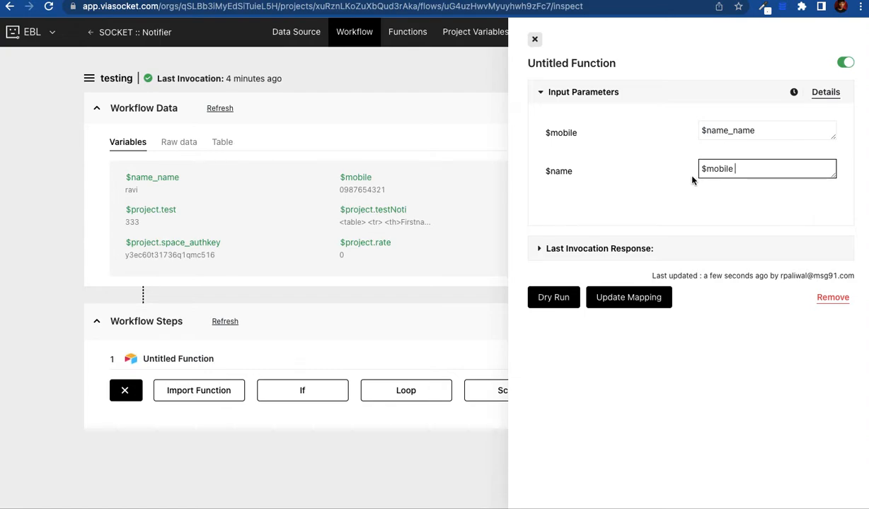
Step: Dry-run Untitled Function with test value 'sadfasdf' and view the failed invocation response
click(553, 298)
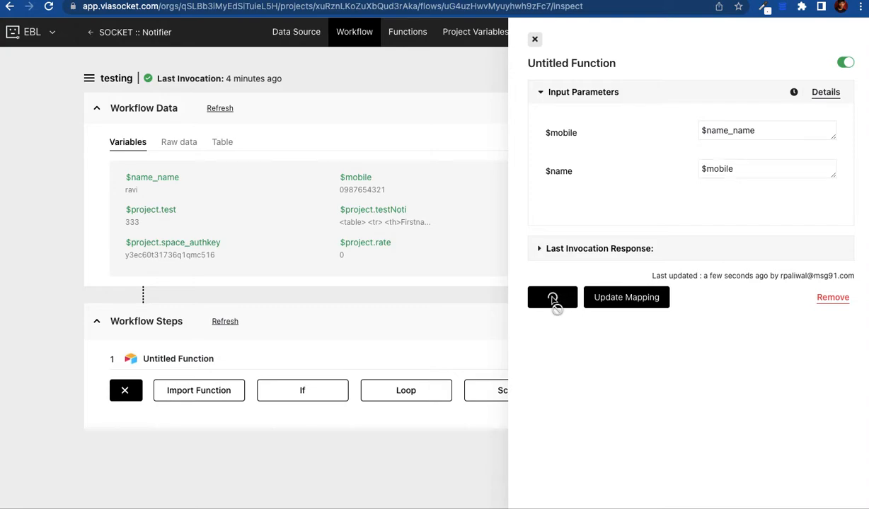
click(301, 182)
text(sadfasdf)
click(297, 218)
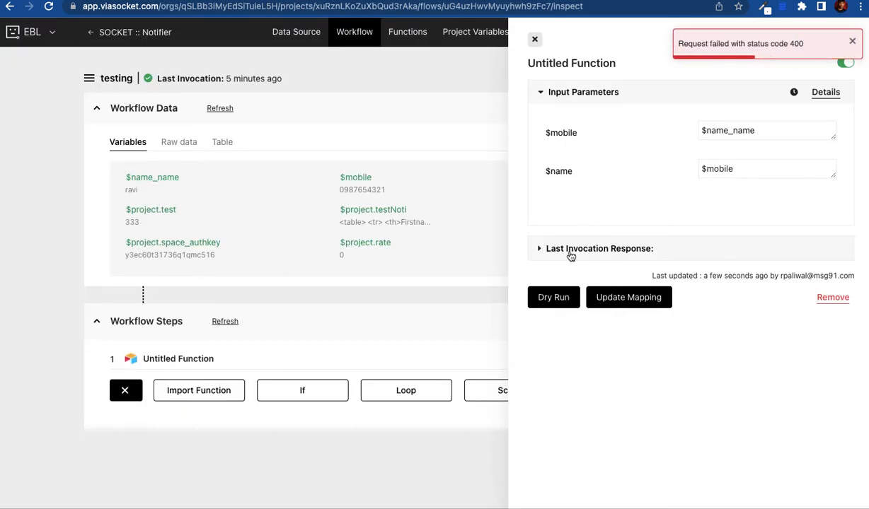
click(546, 253)
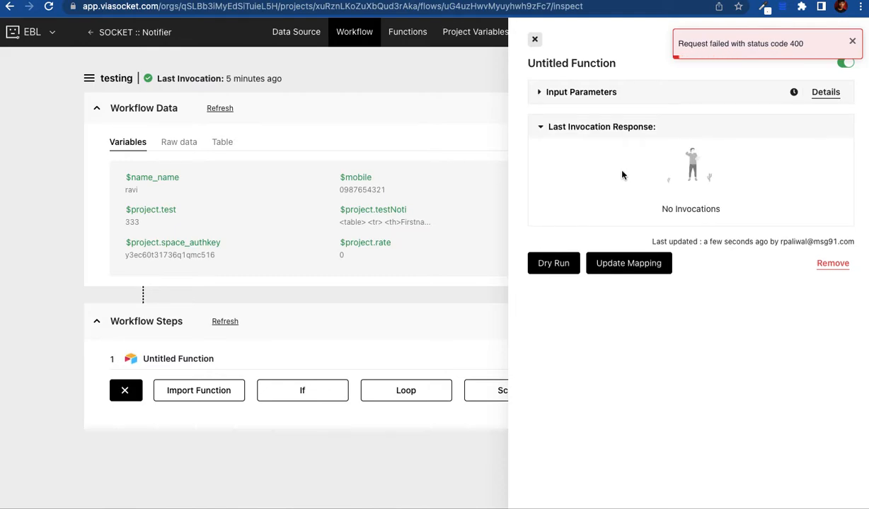
Step: Review the request details, update the step's mapping, and close the Untitled Function panel
click(825, 92)
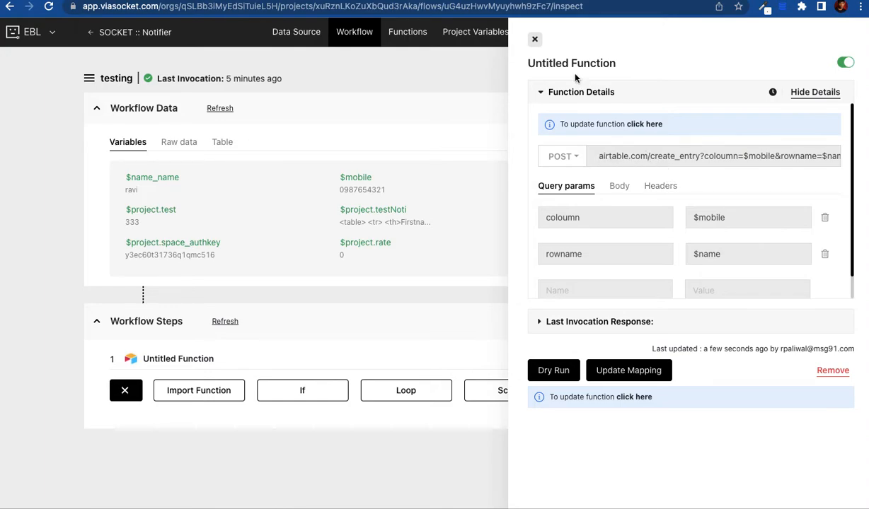
drag(536, 44, 578, 92)
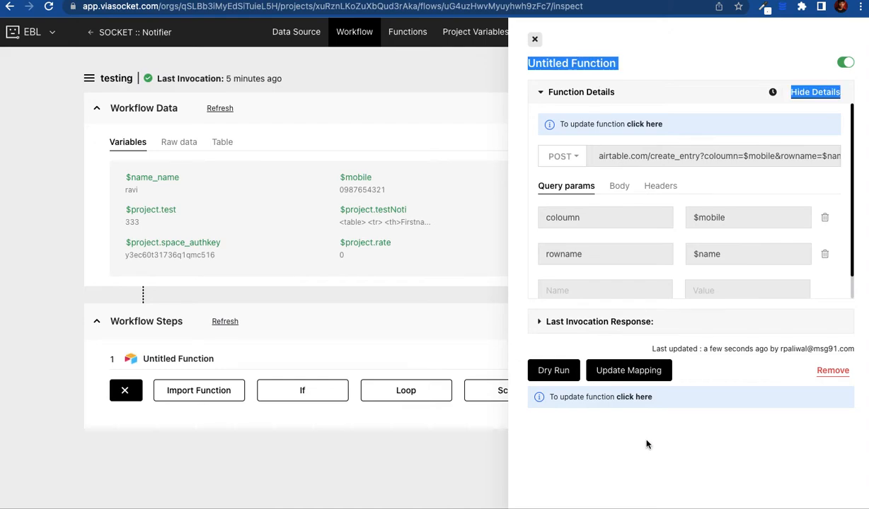
click(815, 93)
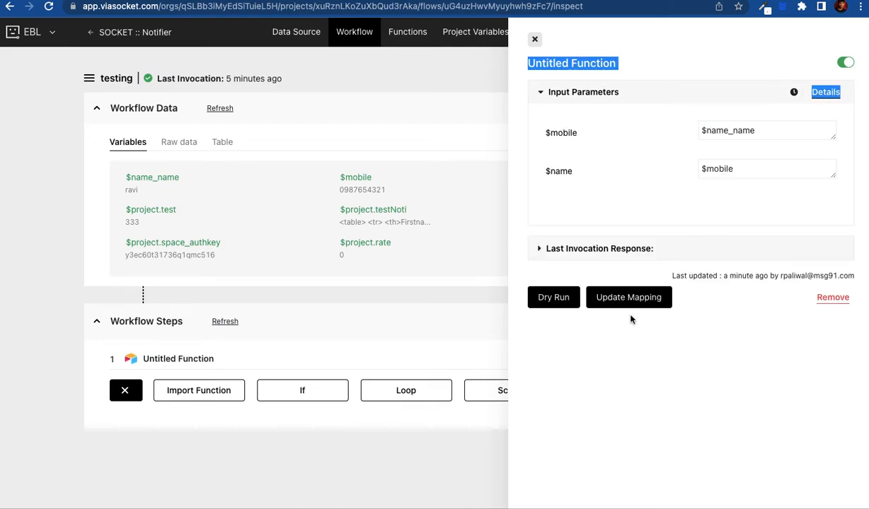
click(610, 298)
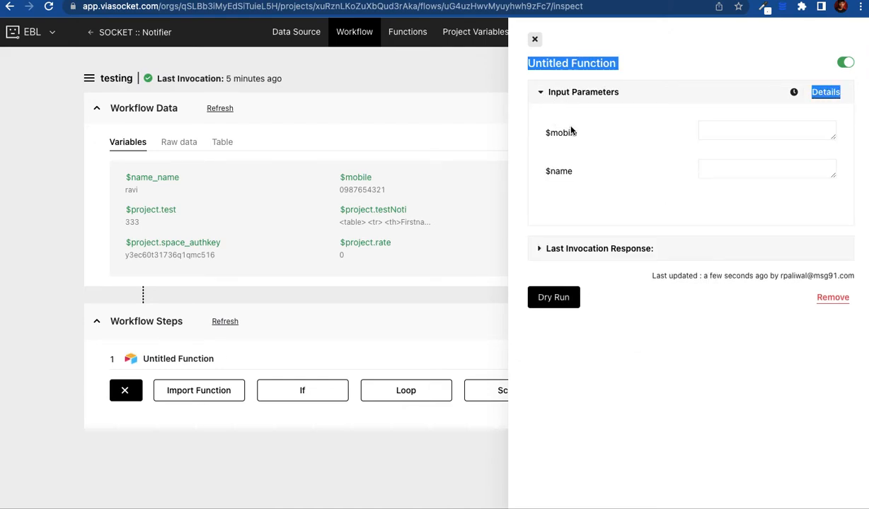
click(598, 51)
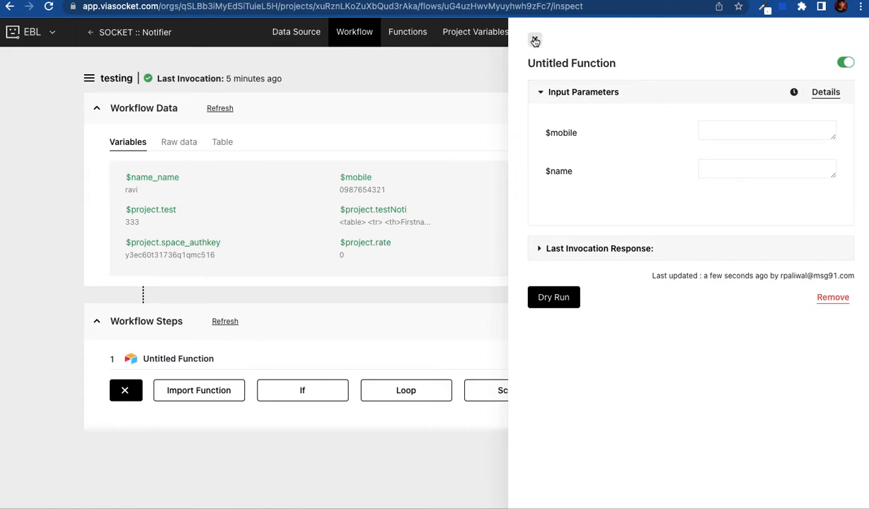
click(535, 41)
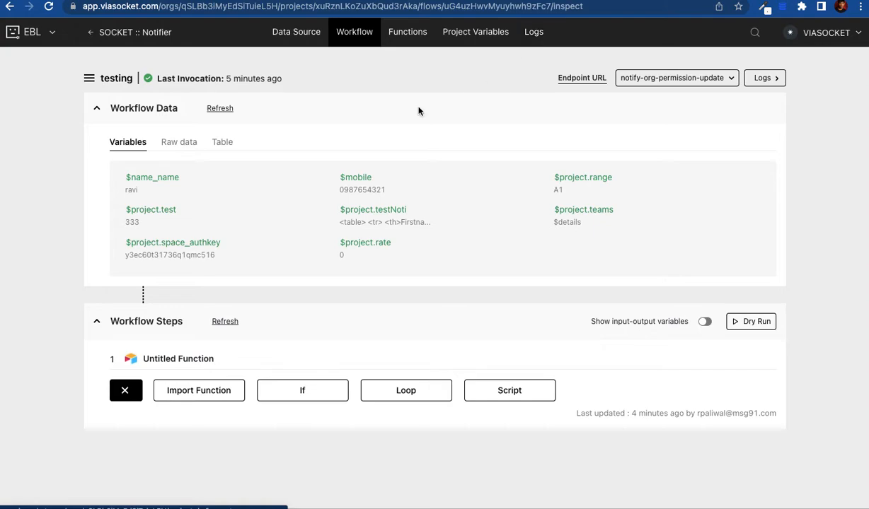
Step: Import Sendgrid Send Mail V3 from the function list as the flow's second step
click(198, 391)
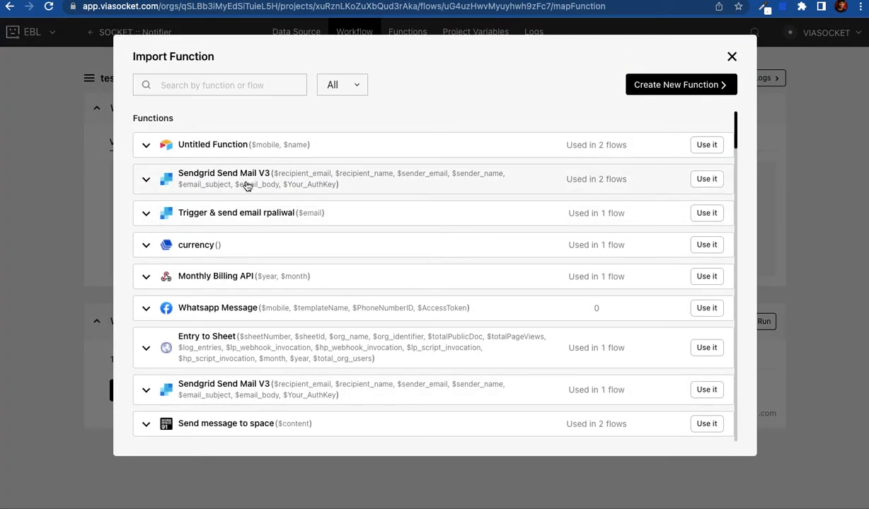
click(711, 182)
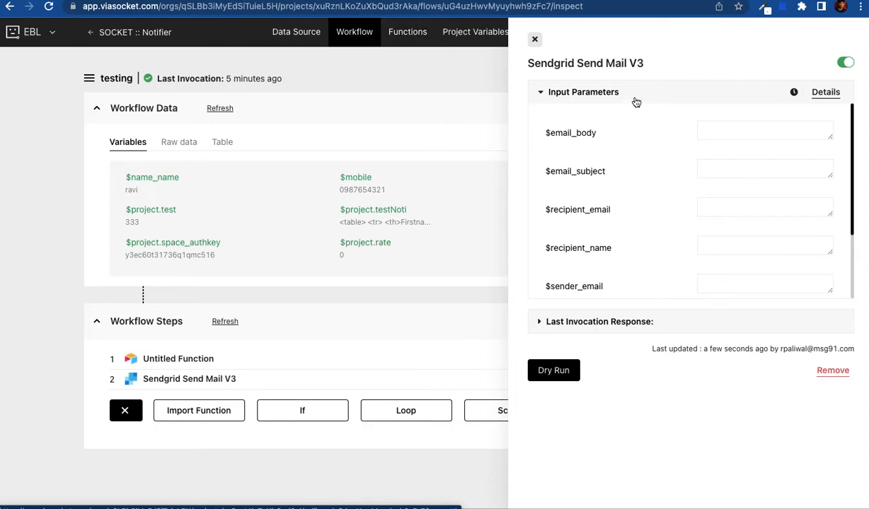
Step: Review the Sendgrid step's input parameters, including email_body, recipient_email and recipient_name
scroll(666, 245, down, 1)
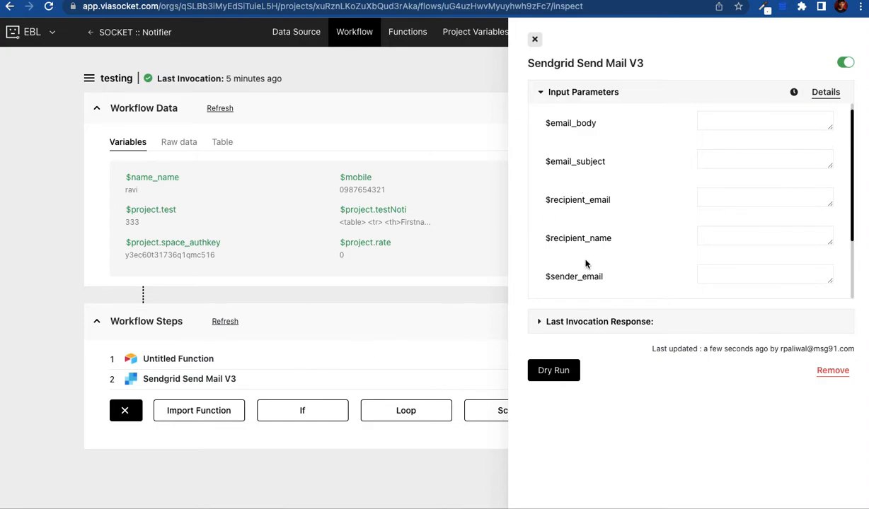
scroll(599, 203, up, 1)
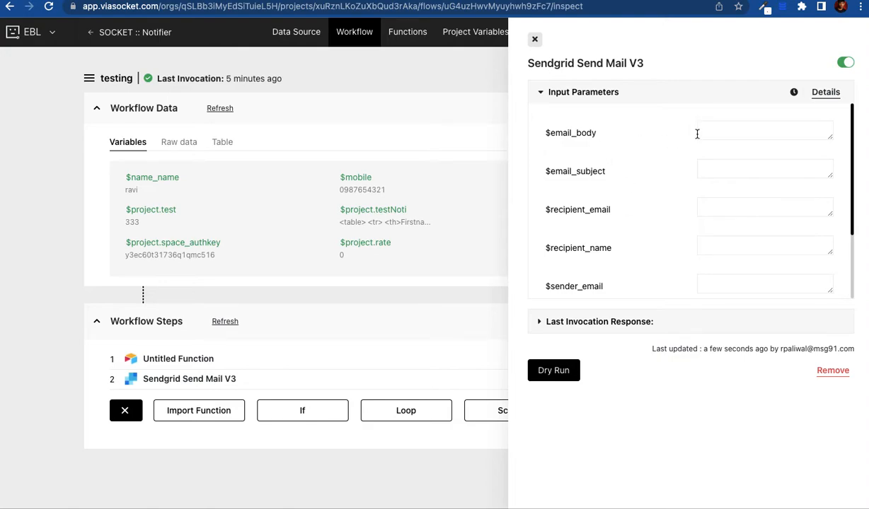
double_click(591, 132)
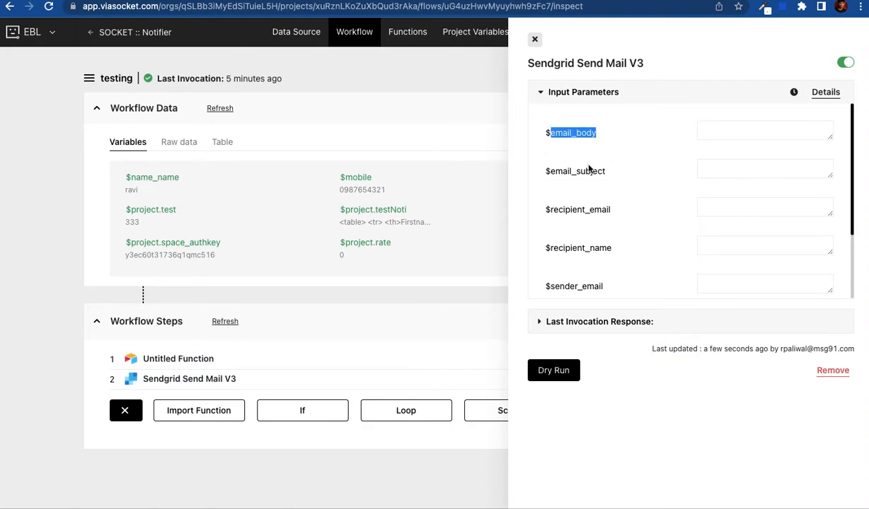
double_click(587, 166)
click(595, 208)
double_click(594, 208)
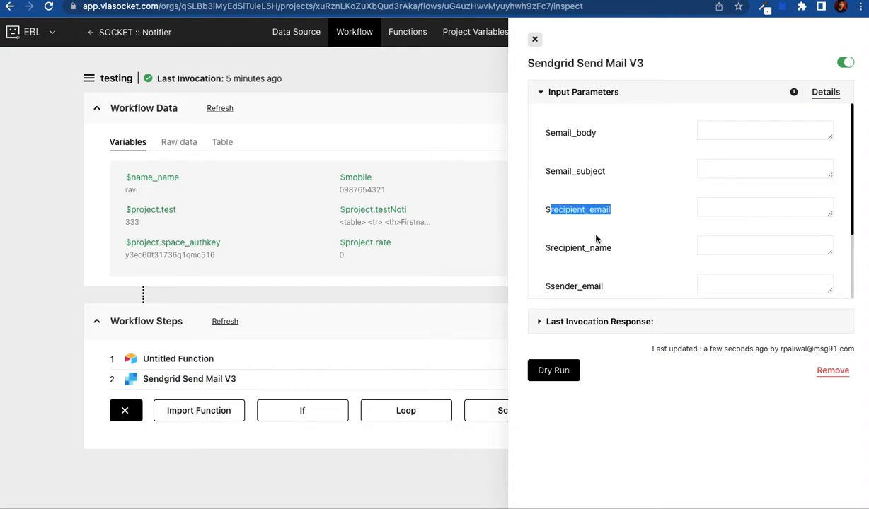
double_click(597, 247)
scroll(597, 244, down, 1)
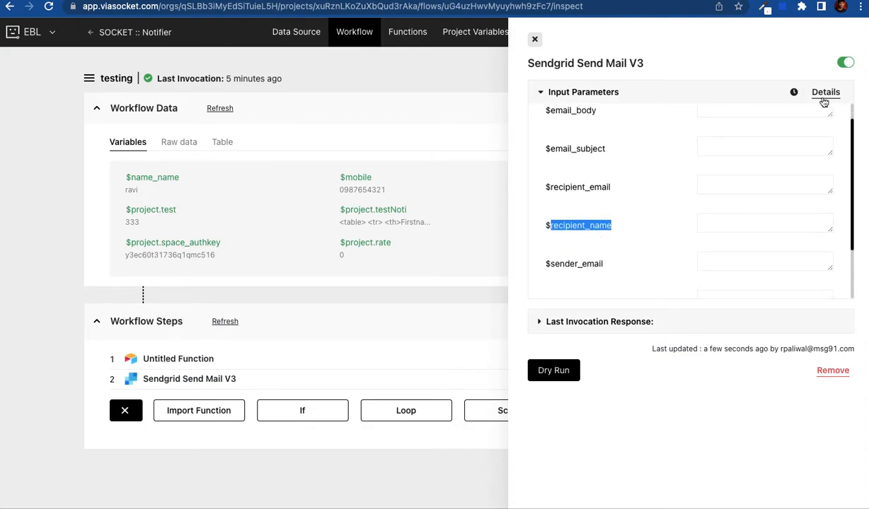
scroll(582, 164, up, 1)
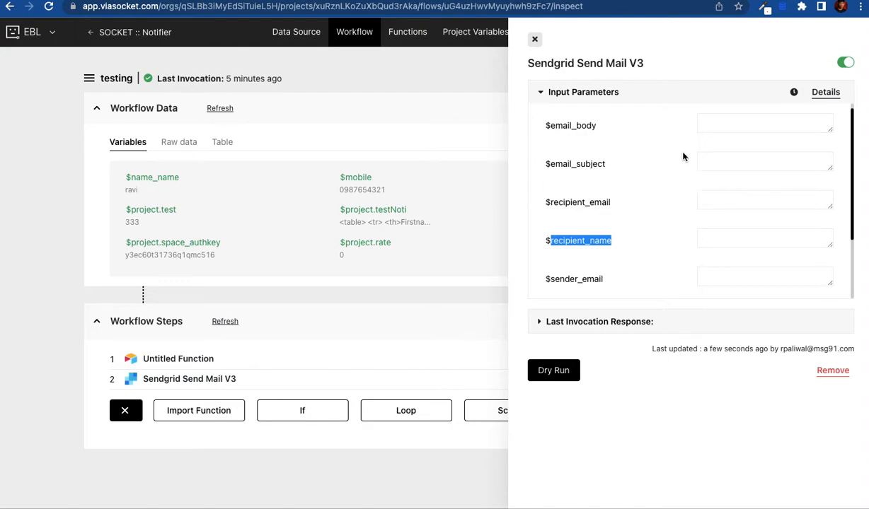
Step: Fill $email_subject with the $name_name variable, replacing the placeholder text
click(727, 163)
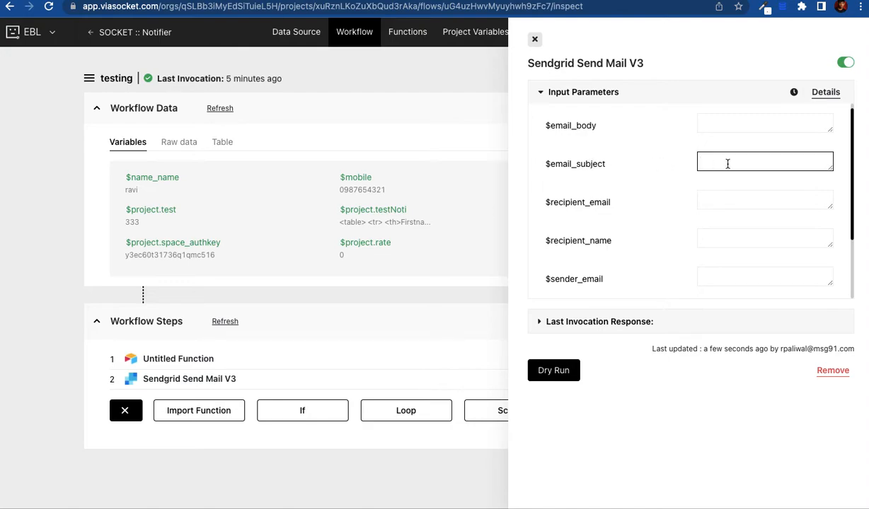
text(akshdfkjashdf aksjdhf)
key(ctrl+a)
key(BackSpace)
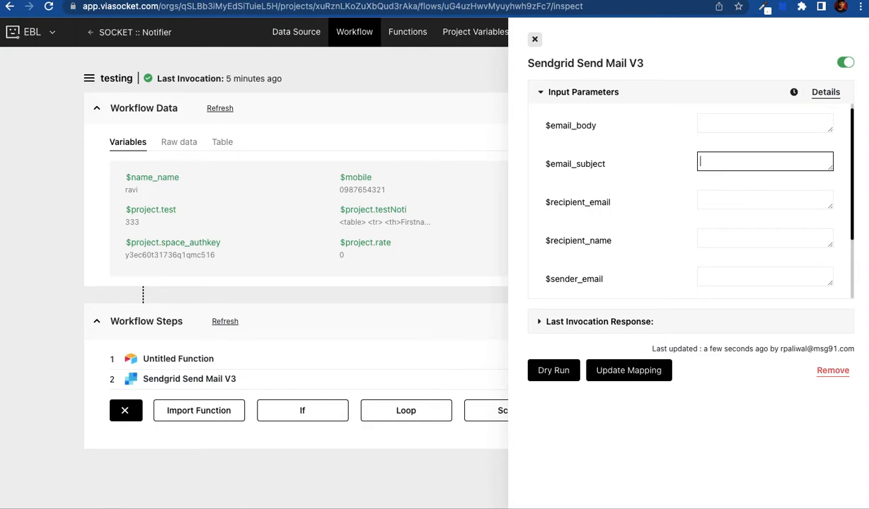
text($name)
key(Return)
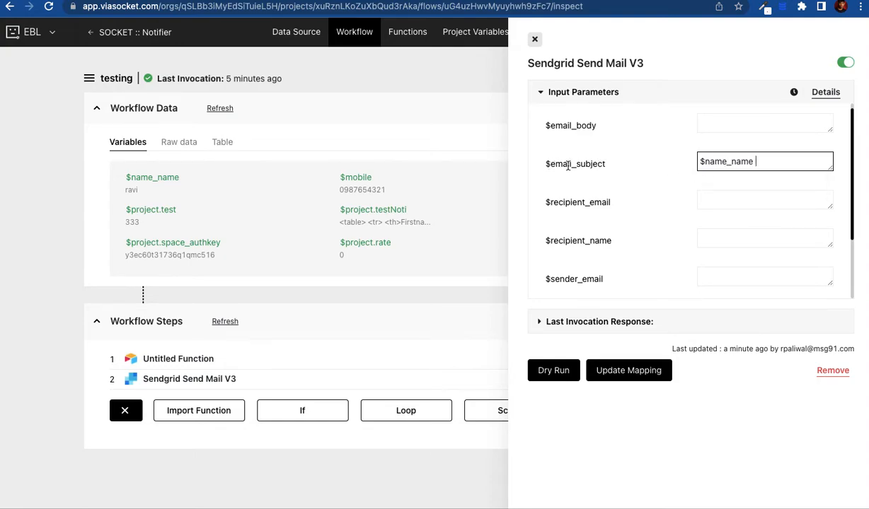
double_click(711, 164)
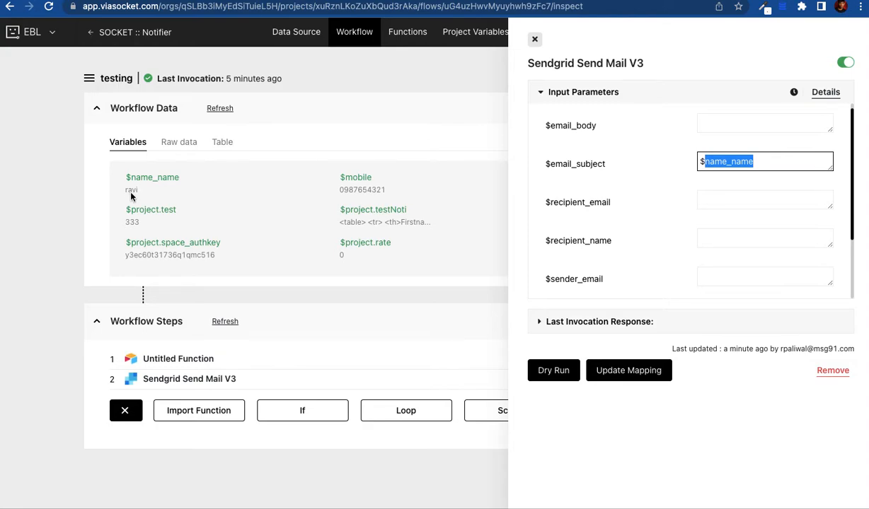
Step: Inspect the Sendgrid request's Headers and JSON Body in the Details view
click(825, 93)
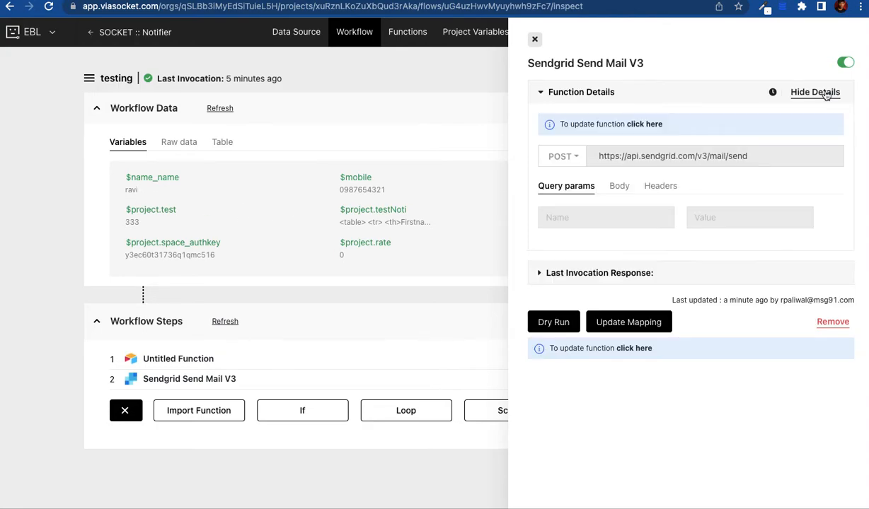
click(653, 190)
click(617, 186)
click(655, 187)
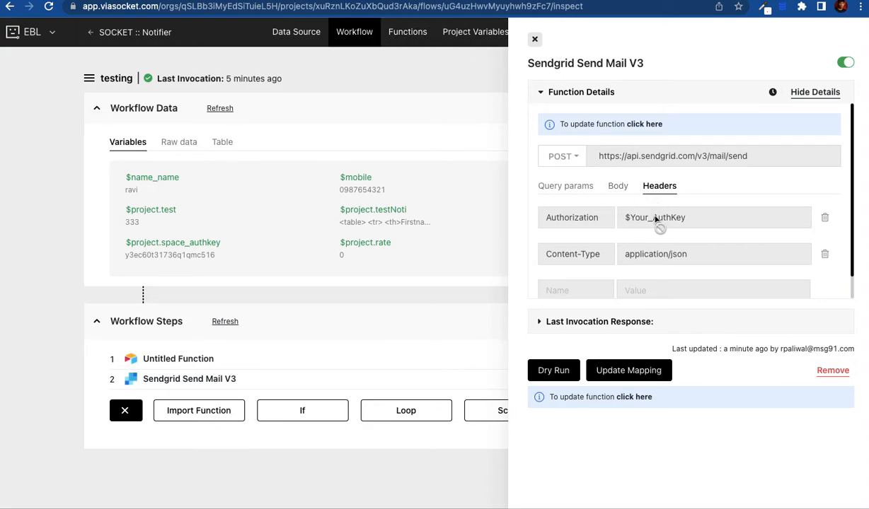
click(616, 186)
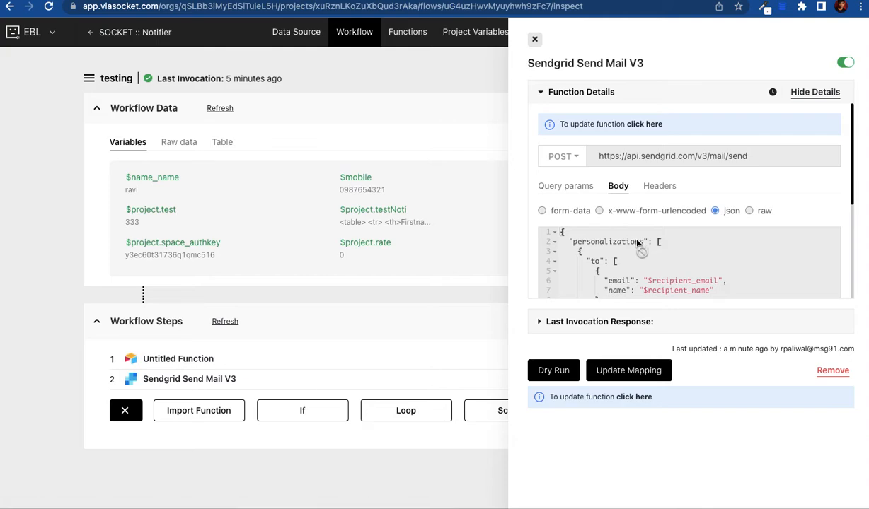
scroll(610, 229, down, 1)
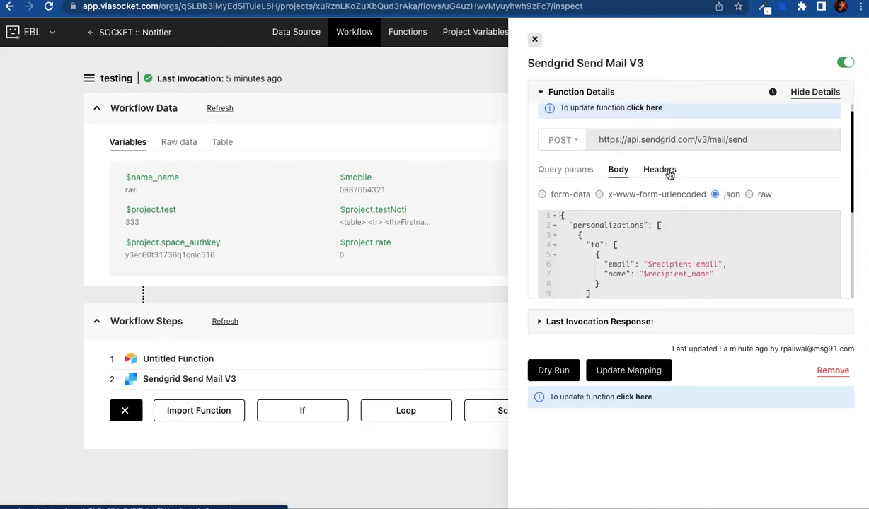
scroll(672, 167, up, 1)
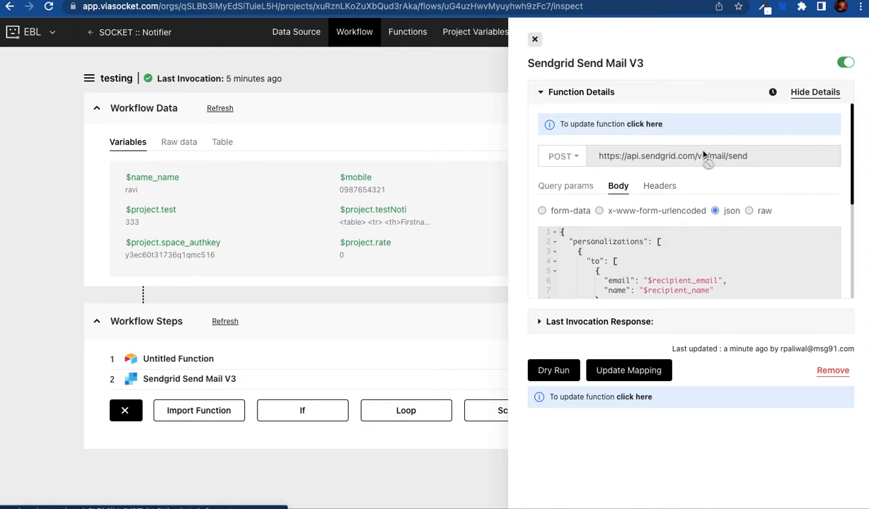
Step: Return to the input parameters and start a Dry Run of the Sendgrid step
click(815, 93)
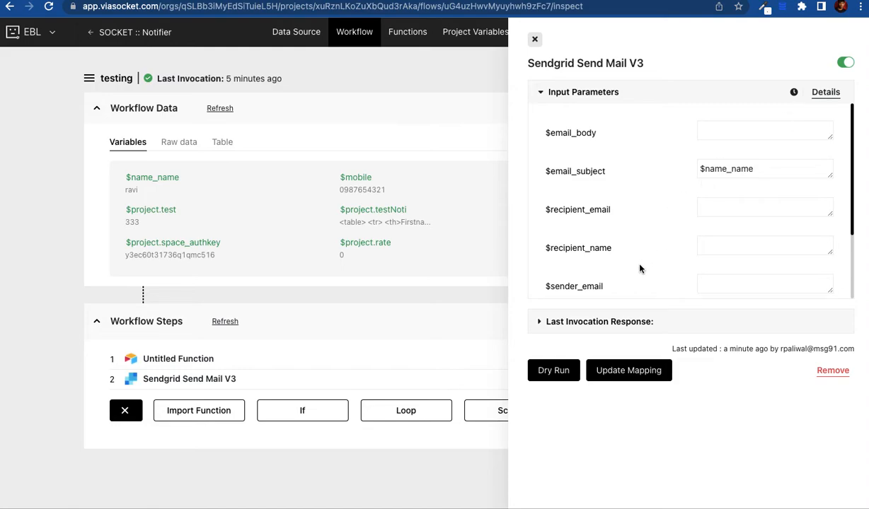
scroll(613, 252, down, 3)
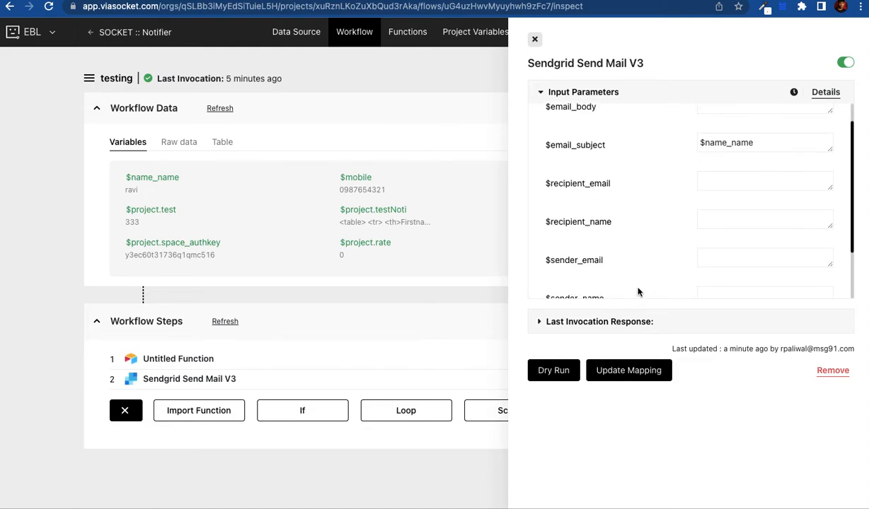
scroll(641, 265, down, 1)
scroll(642, 266, up, 1)
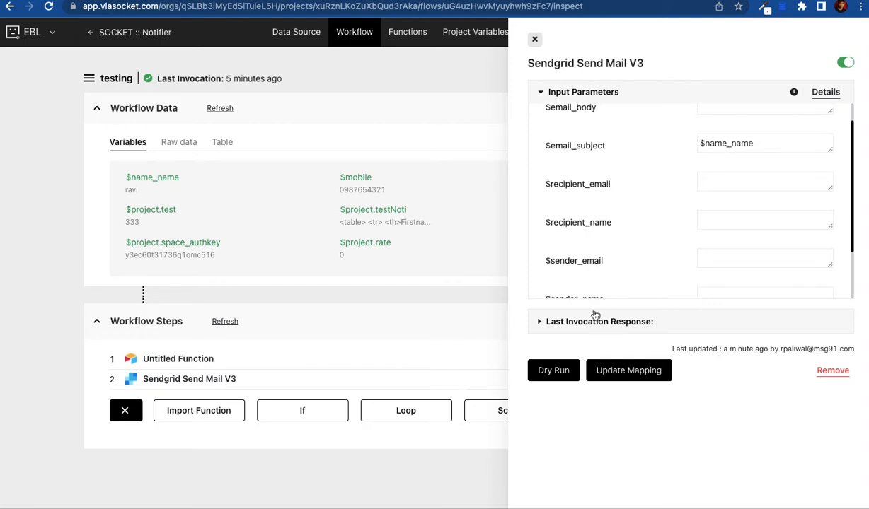
click(562, 372)
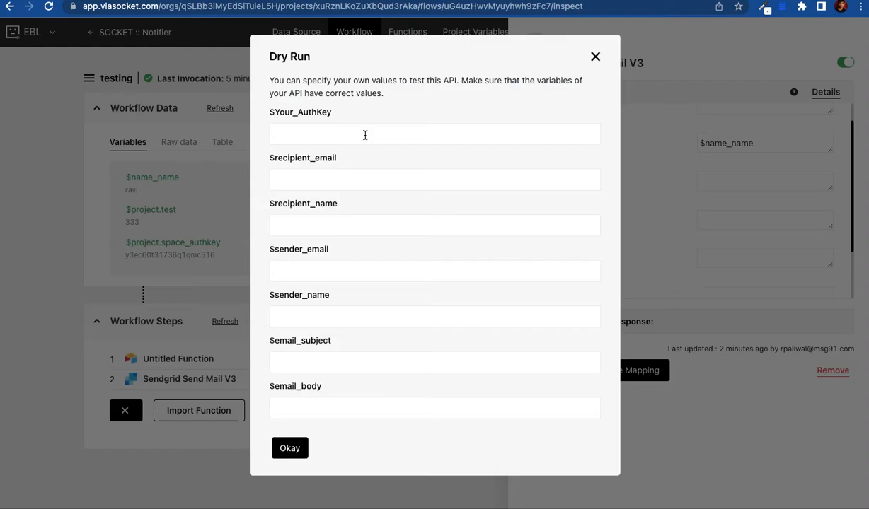
Step: Dry-run the Sendgrid step with blank values and mark its response for saving
click(287, 448)
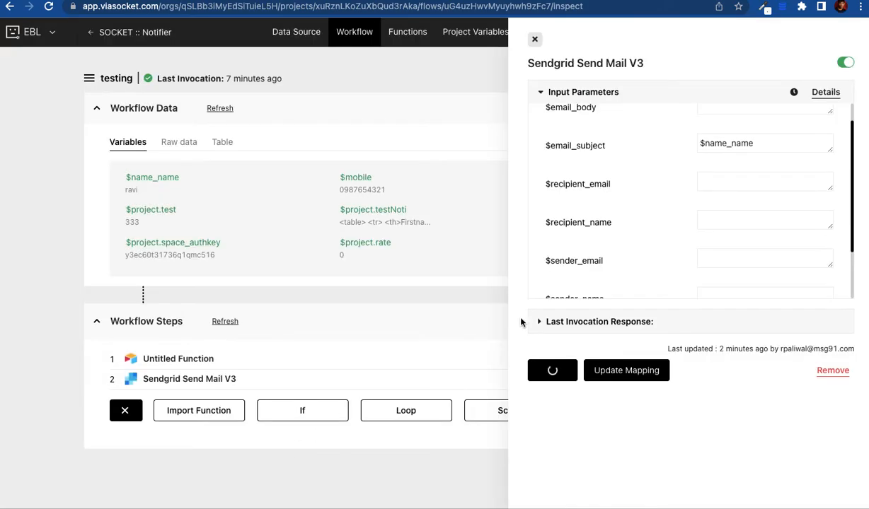
click(542, 324)
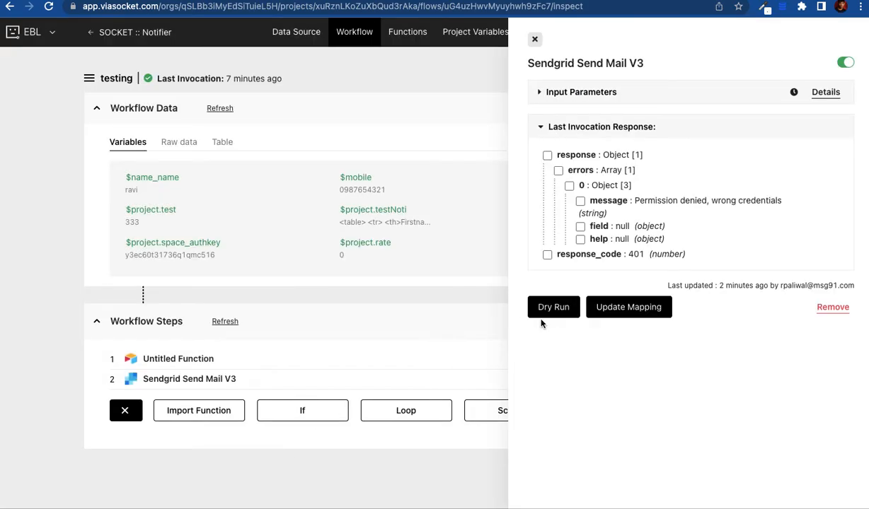
click(548, 155)
Step: Save the response as response_send, close the panel, and show each step's input-output variables
click(588, 95)
text()s)
text(end)
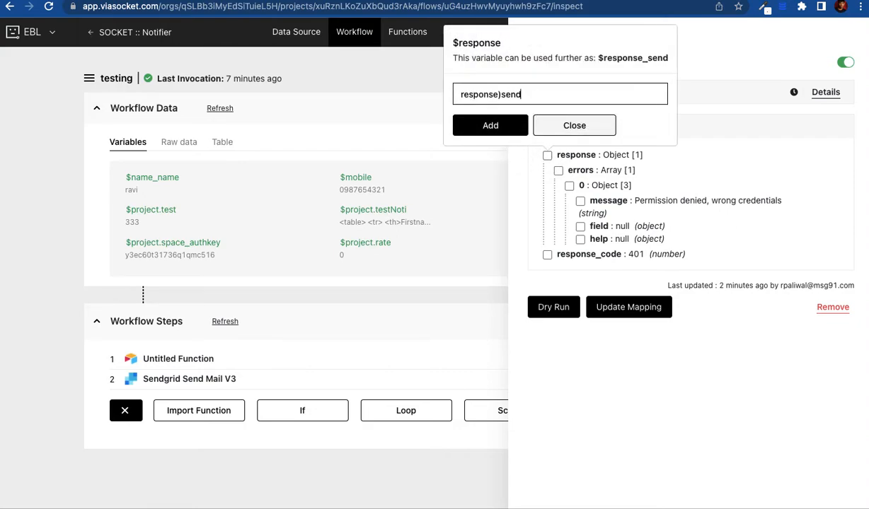
click(501, 95)
key(BackSpace)
text(_)
click(498, 126)
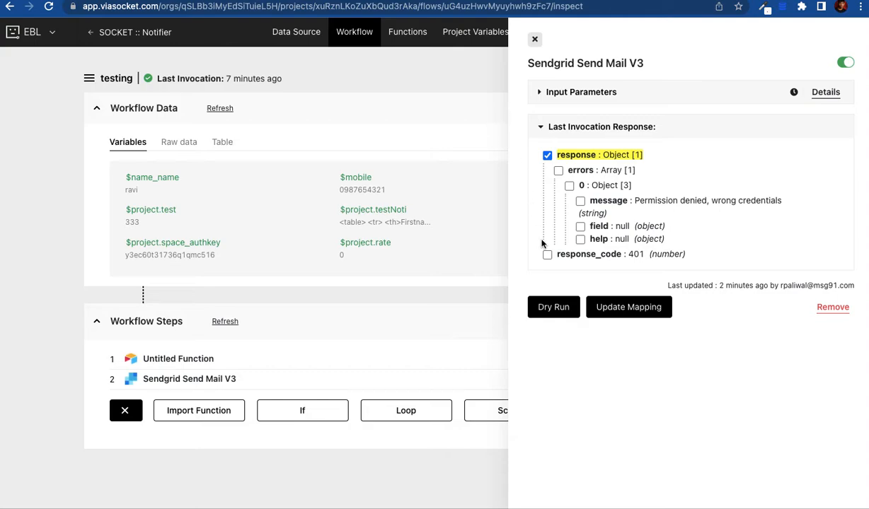
click(536, 41)
click(701, 322)
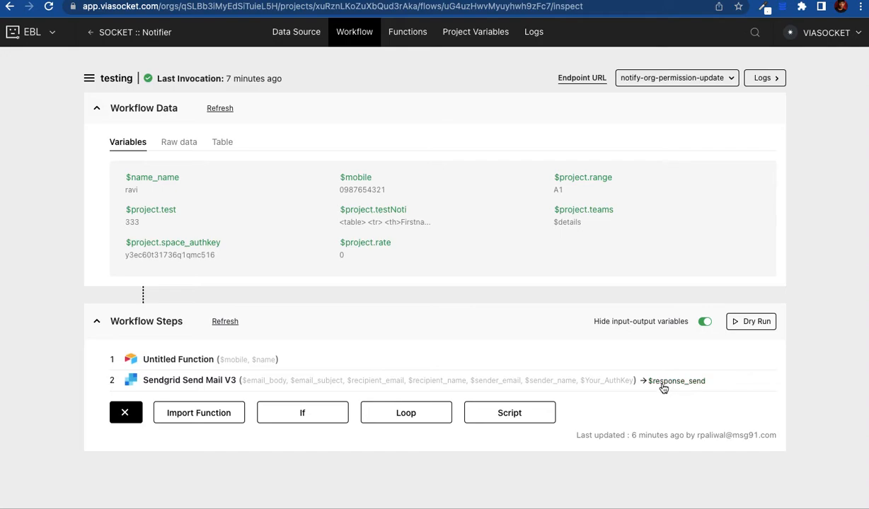
Step: Create a script step with var ravi = "$name_name" followed by return ravi
click(508, 416)
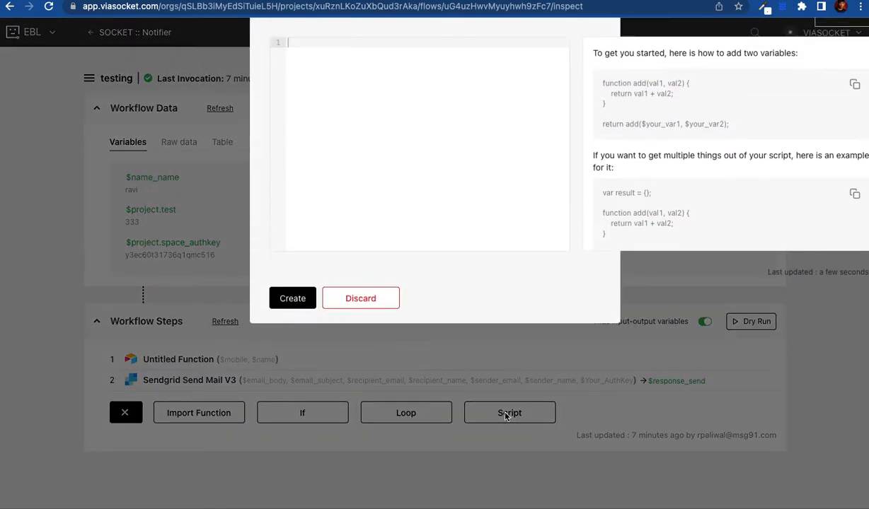
click(449, 190)
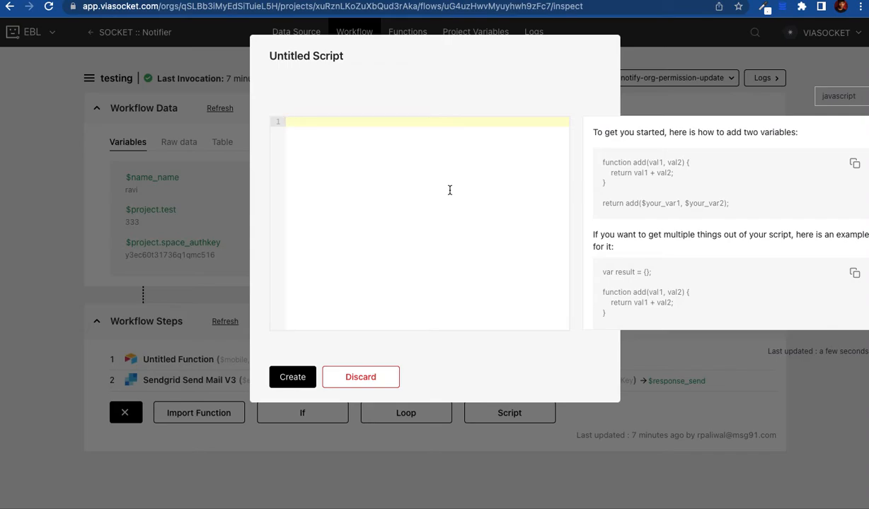
text(va)
text(ar)
text( ravi)
key(BackSpace)
text($name_name)
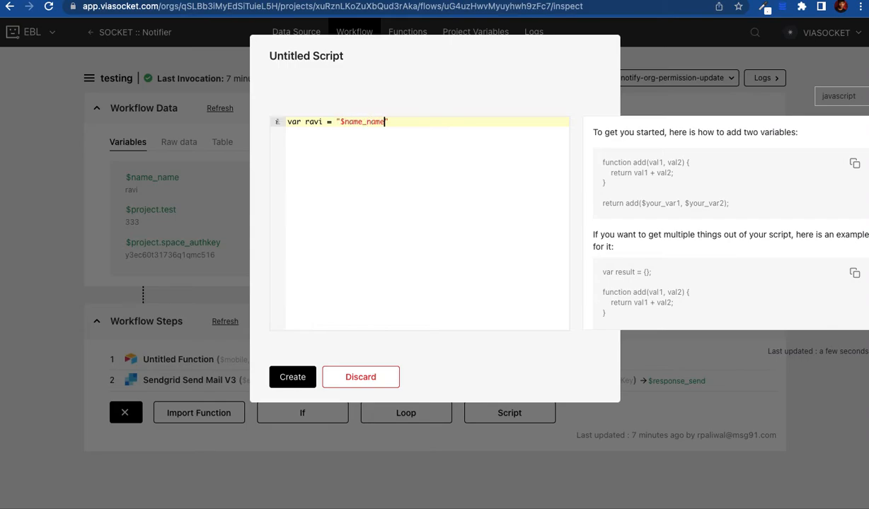
text(")
key(Return)
text(return ravi;)
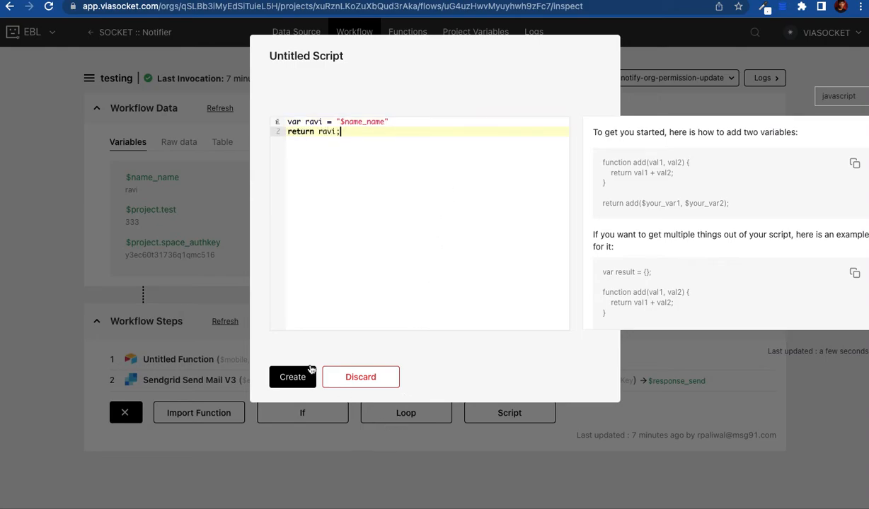
click(296, 375)
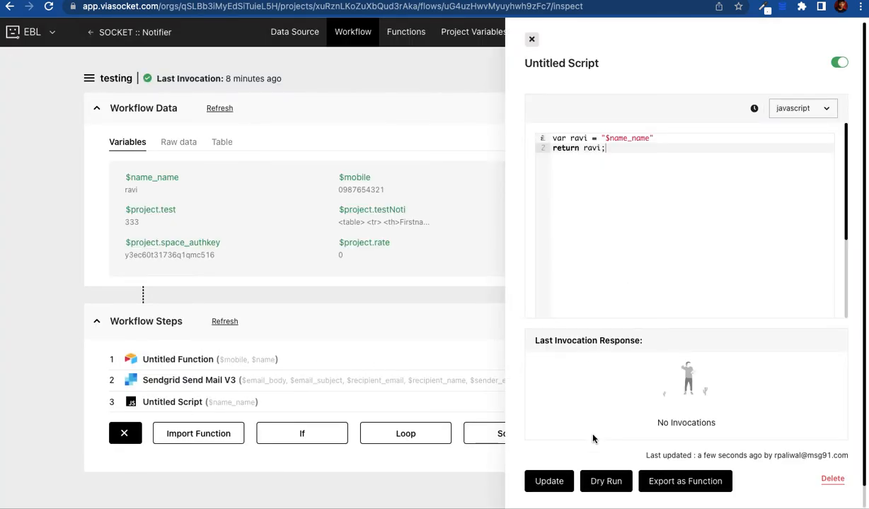
Step: Append ';' to script line 1, dry-run it to return $name_name, then close the panel
click(606, 481)
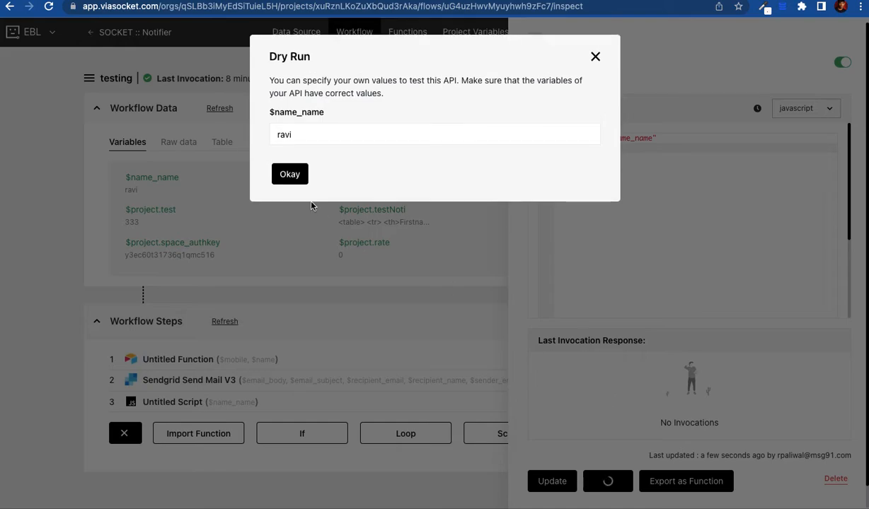
click(291, 178)
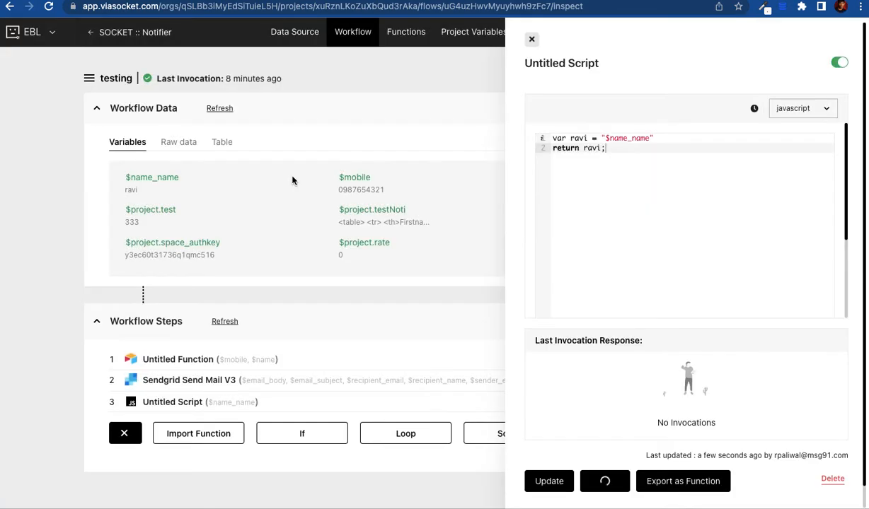
double_click(615, 139)
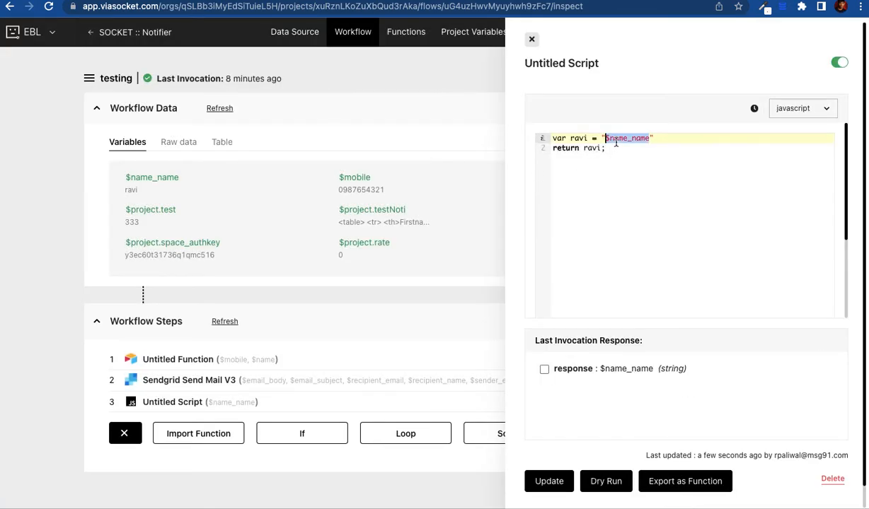
double_click(624, 369)
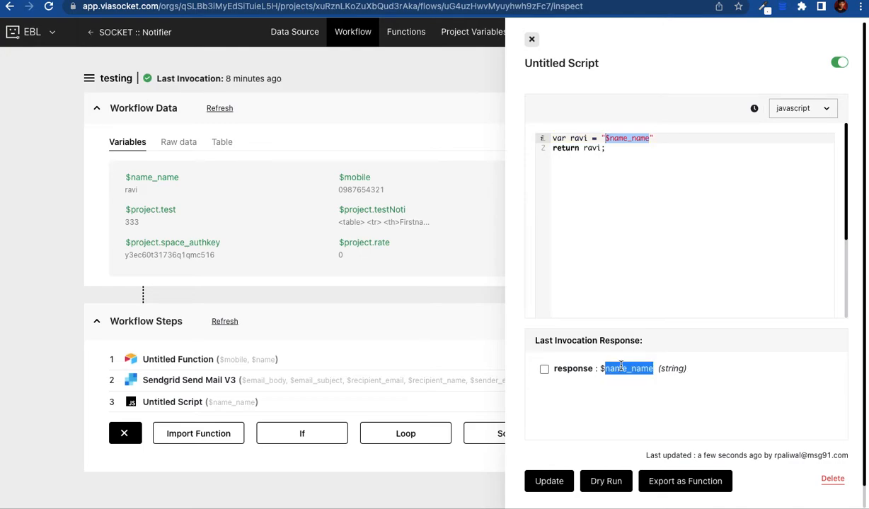
click(662, 137)
text(;)
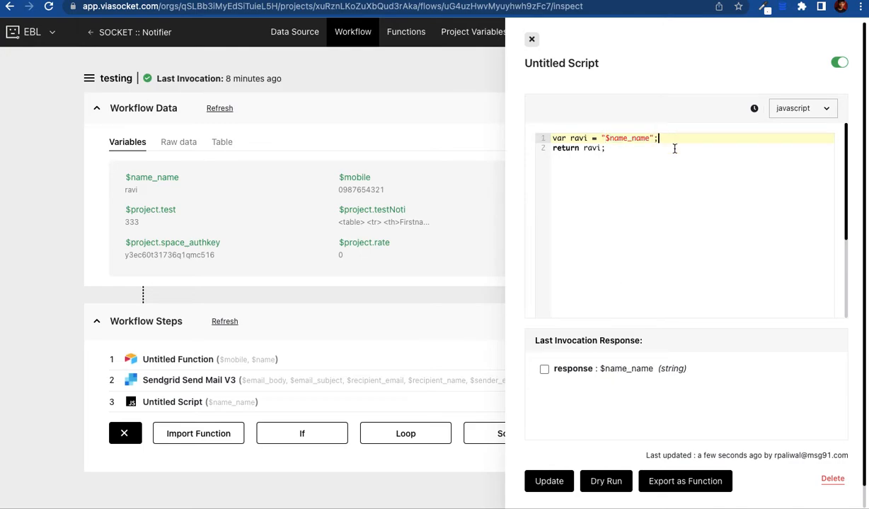
click(603, 480)
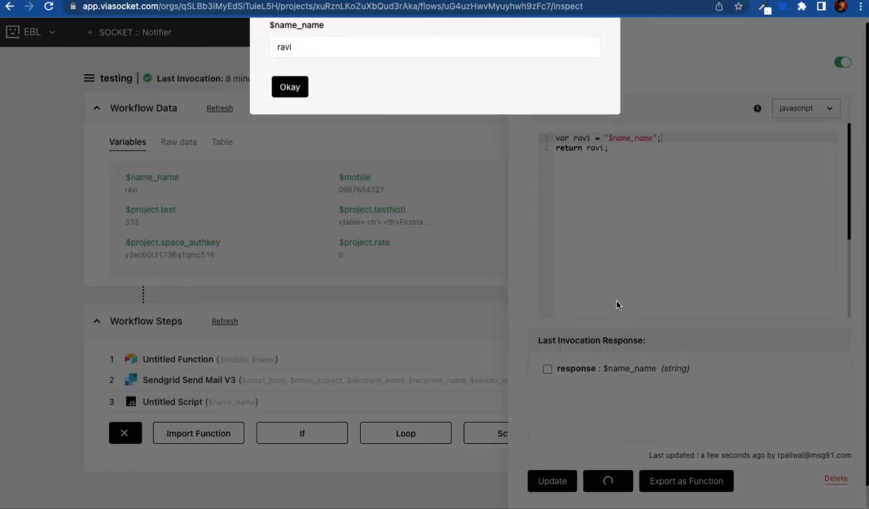
click(293, 174)
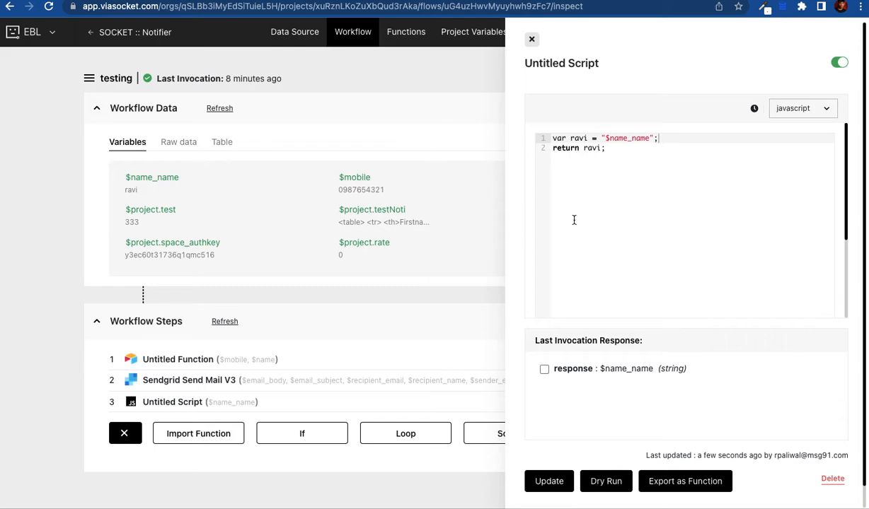
click(532, 39)
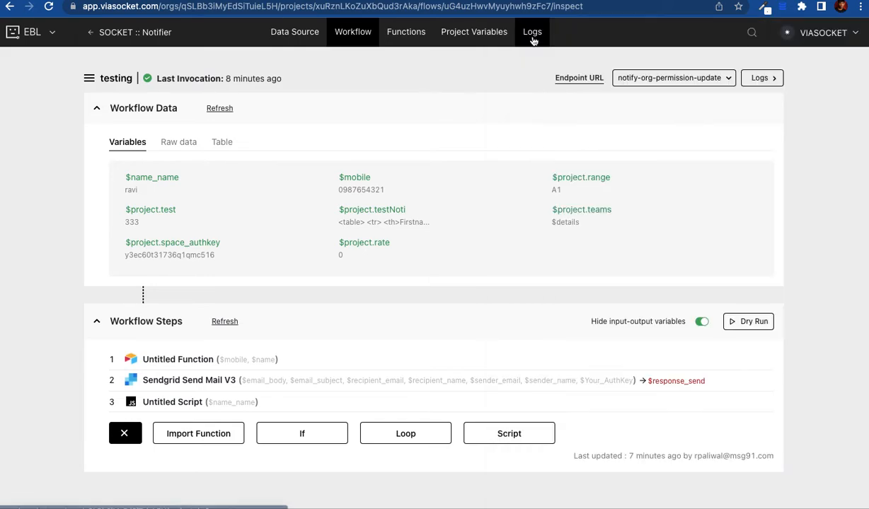
Step: Add an if block with the condition $name_name !== "ravi"
click(308, 439)
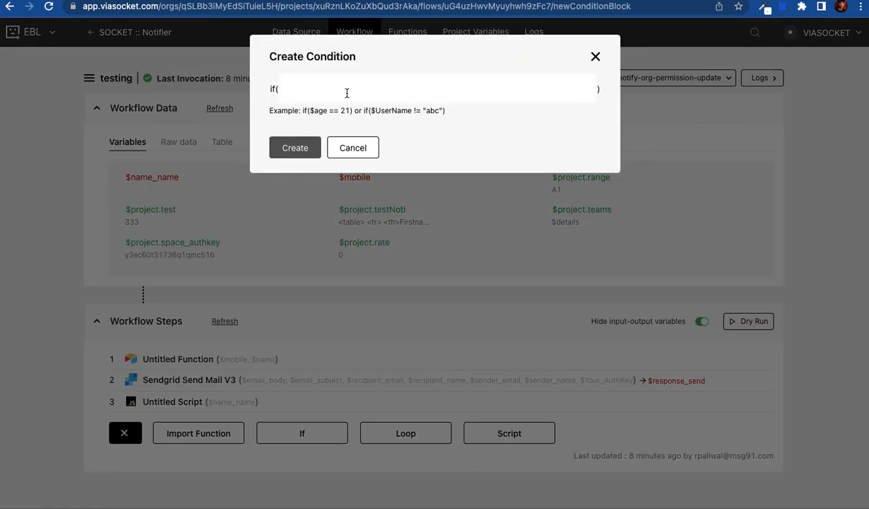
click(346, 85)
text($name)
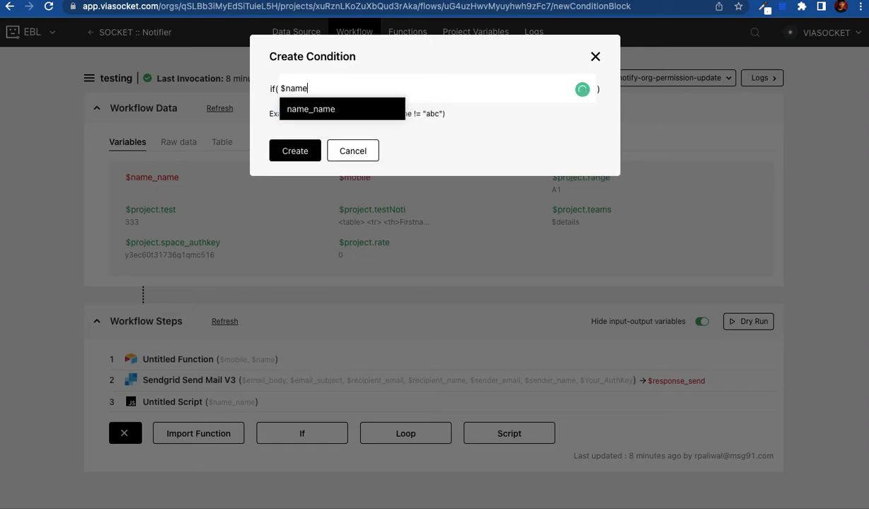
key(Return)
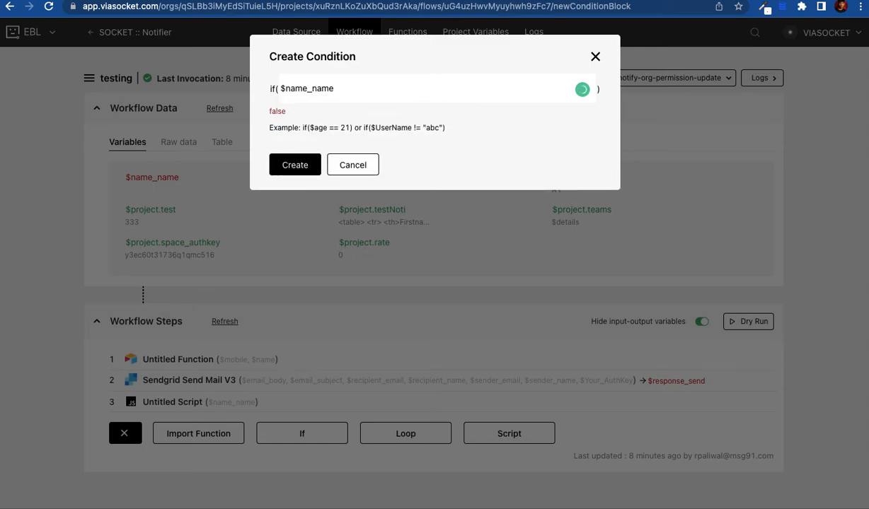
text(!==)
key(BackSpace)
text("Ravi)
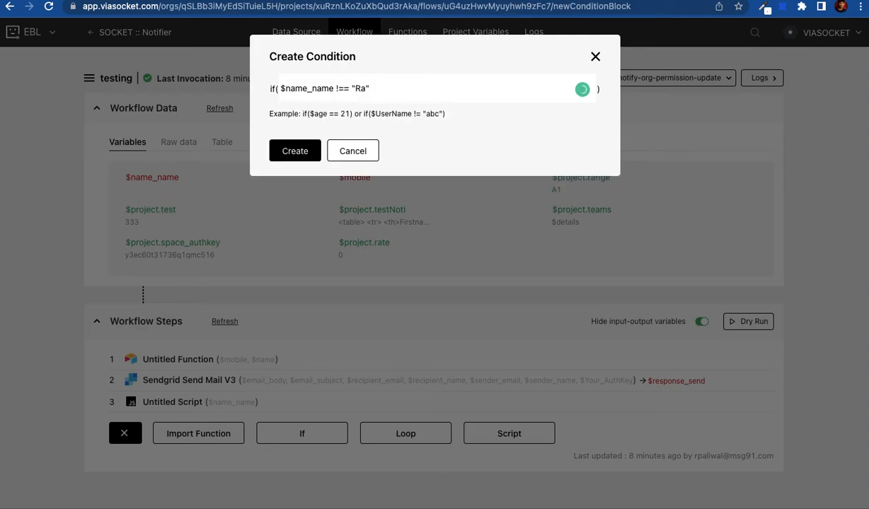
key(BackSpace)
key(BackSpace)
text(ravi)
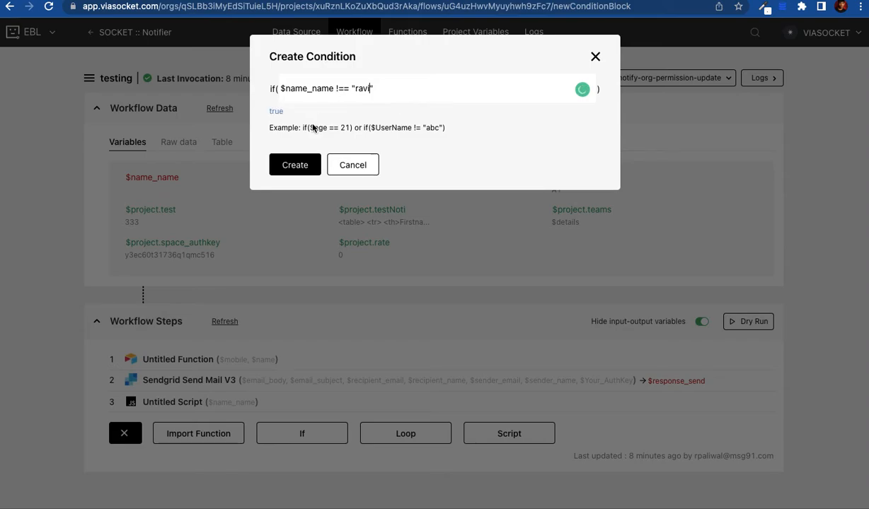
click(301, 167)
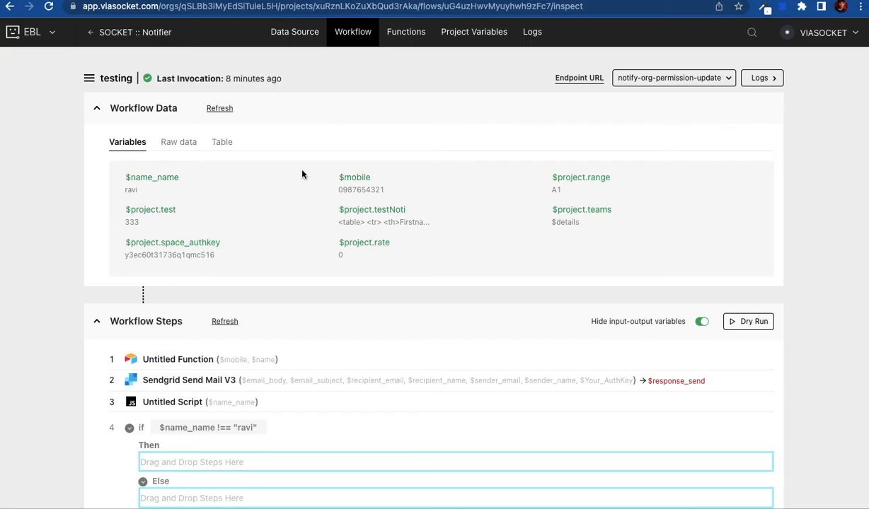
Step: Drag the Sendgrid Send Mail V3 step into the if block's Then branch
scroll(61, 367, down, 2)
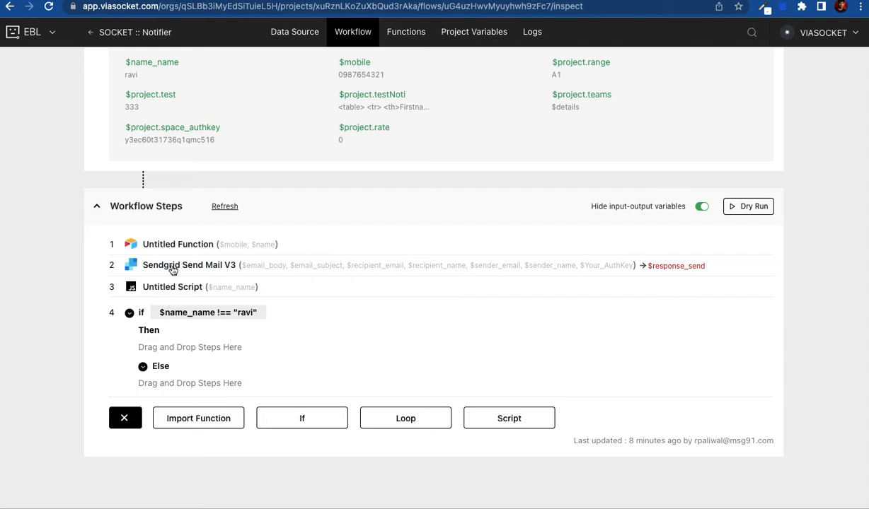
drag(173, 270, 200, 357)
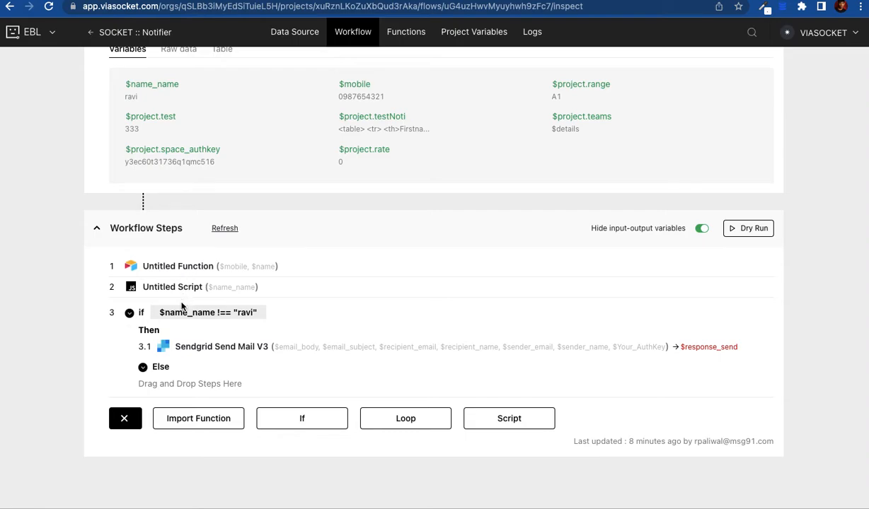
click(247, 320)
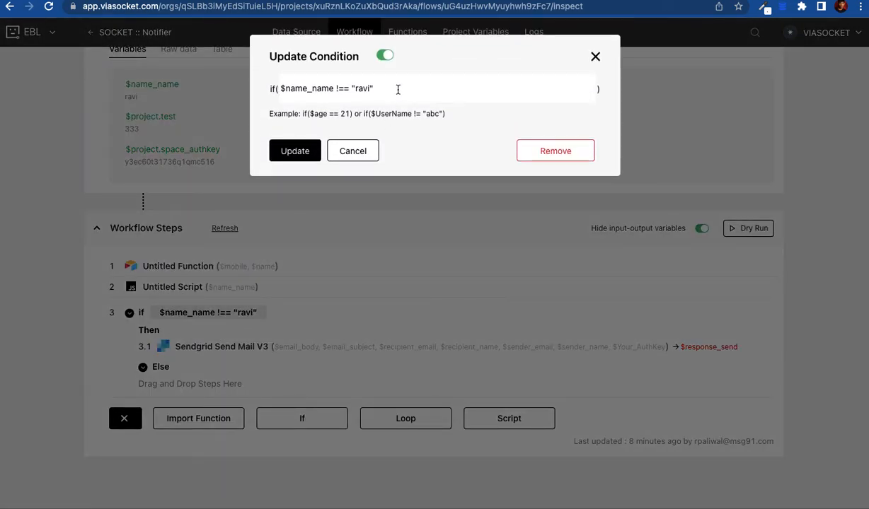
text(&)
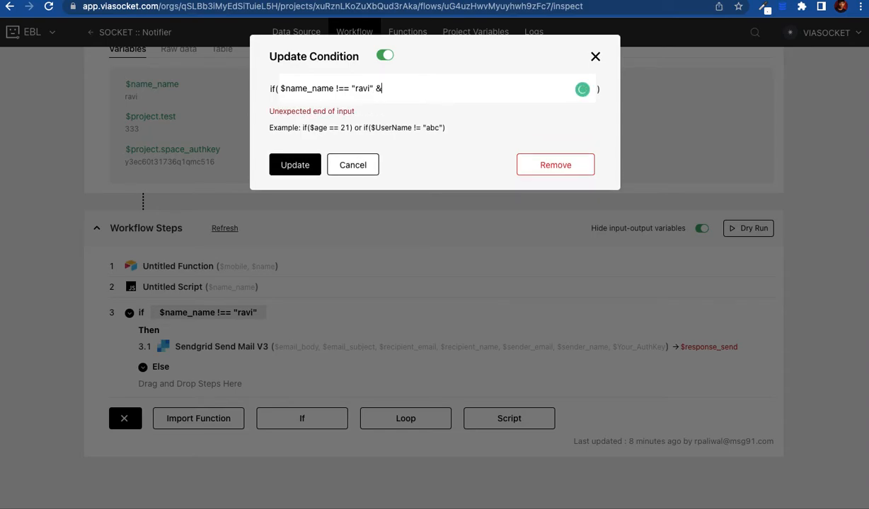
key(BackSpace)
key(BackSpace)
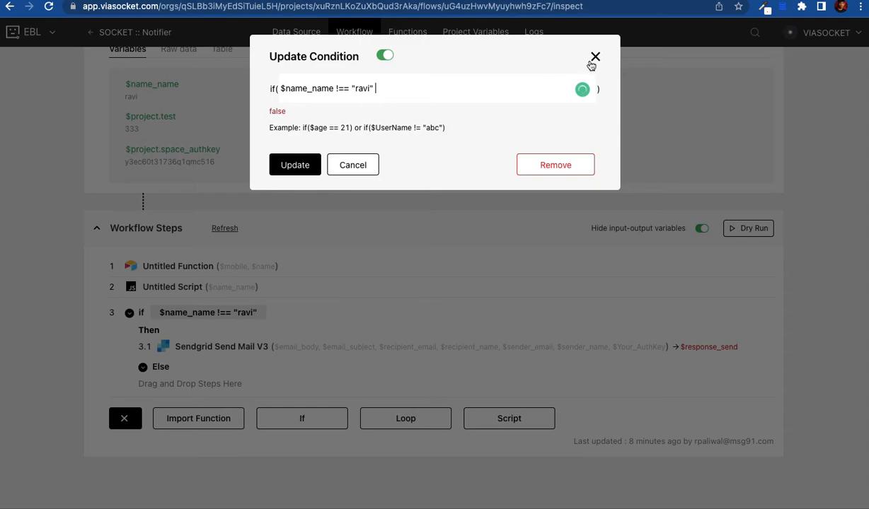
click(595, 58)
scroll(279, 300, up, 1)
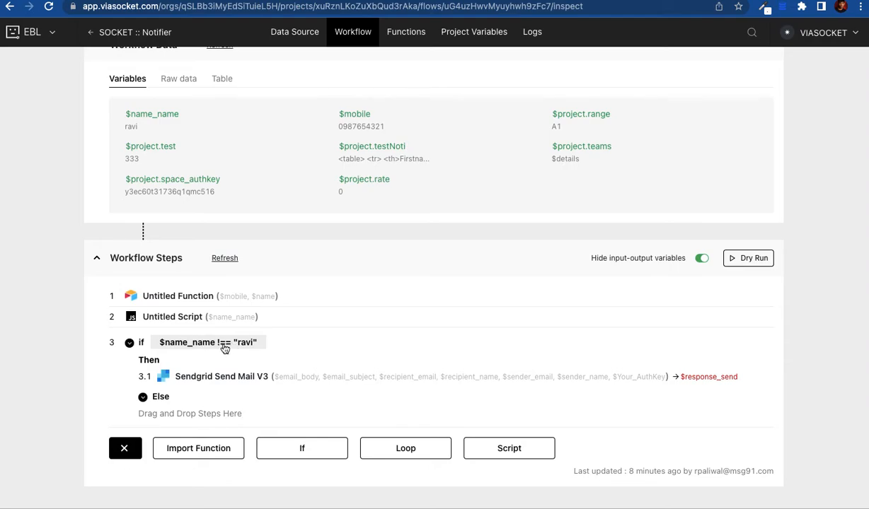
Step: Start a loop block and review its iteration modes and the 'How loop works?' explanation
click(370, 447)
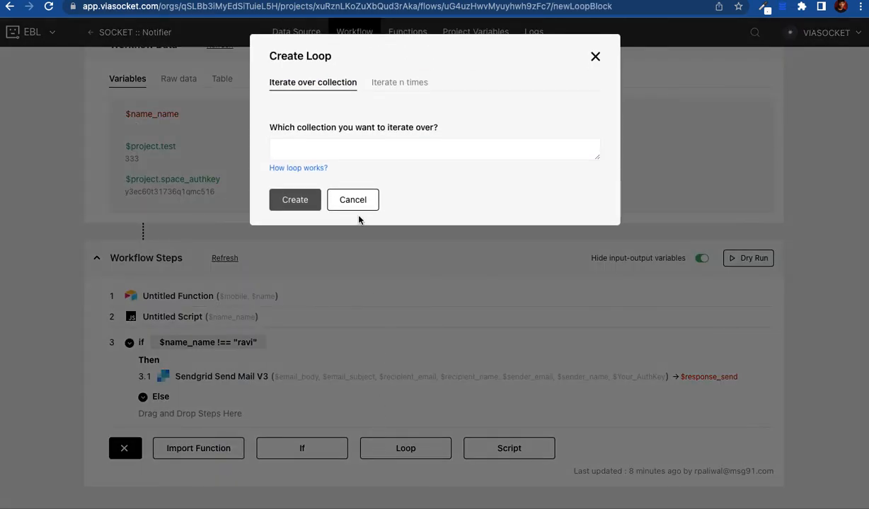
click(383, 85)
click(317, 86)
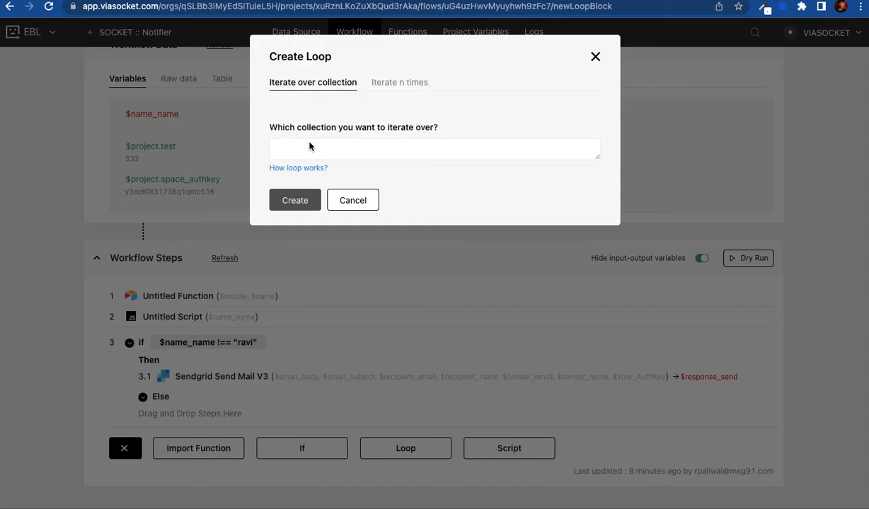
click(297, 168)
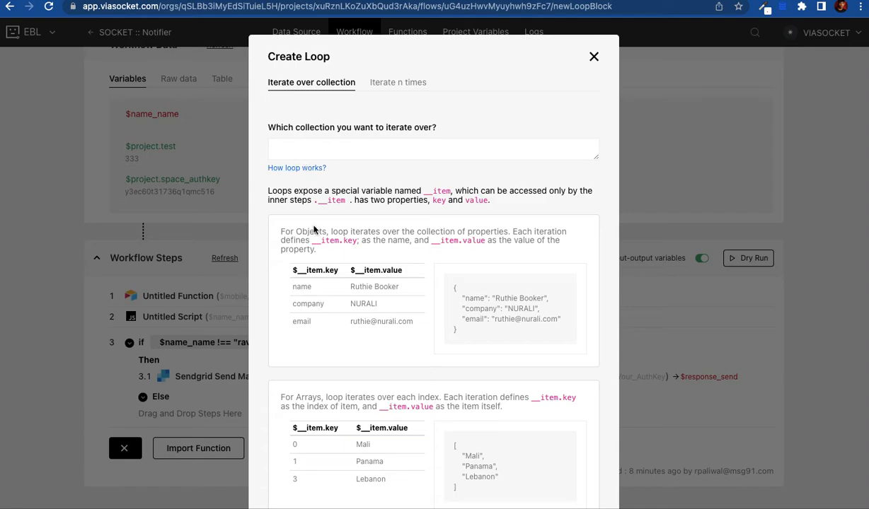
scroll(319, 276, down, 2)
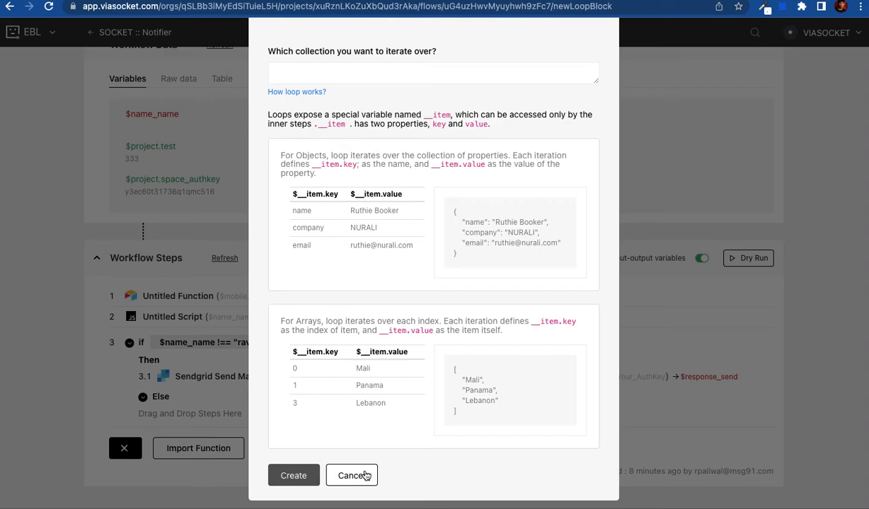
click(290, 474)
Step: Create the loop block over the collection asdf
scroll(391, 329, up, 2)
click(339, 145)
text(asdf)
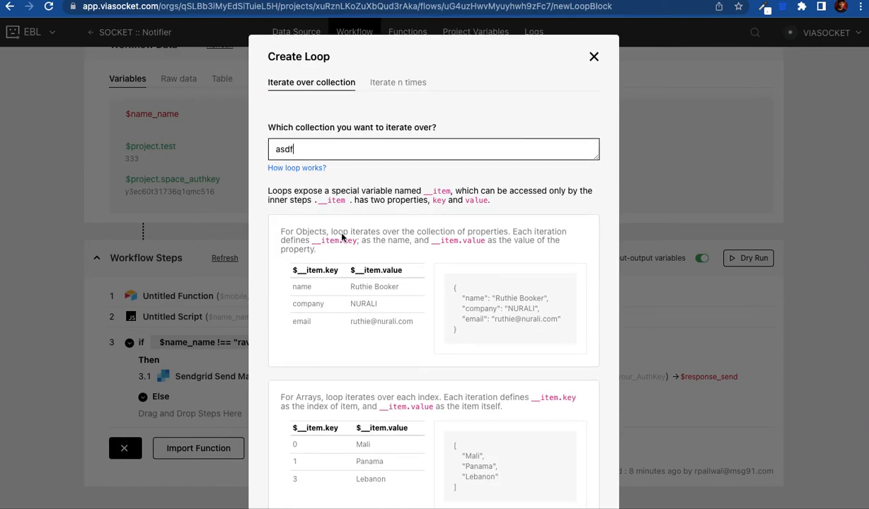
scroll(331, 300, down, 2)
click(304, 480)
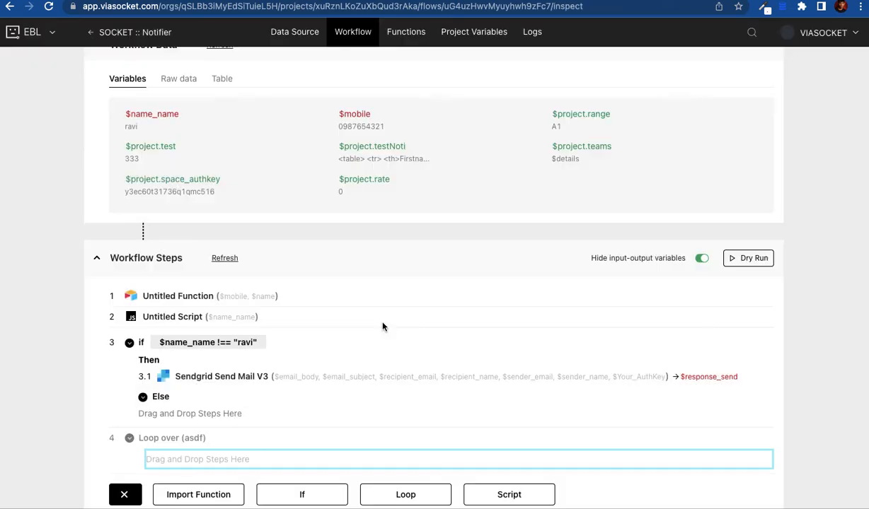
scroll(324, 397, down, 2)
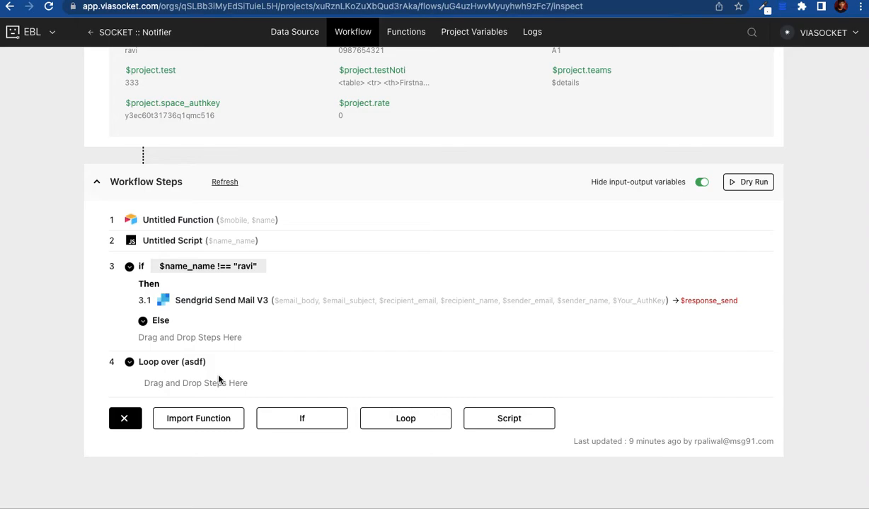
Step: Browse the project's 90 functions with their flow and run counts, and show the Add Function choices
scroll(219, 380, up, 2)
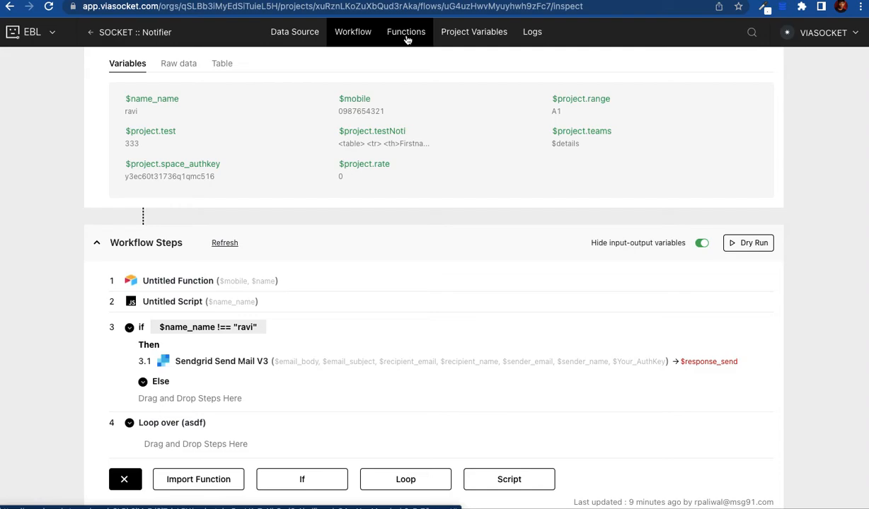
click(407, 39)
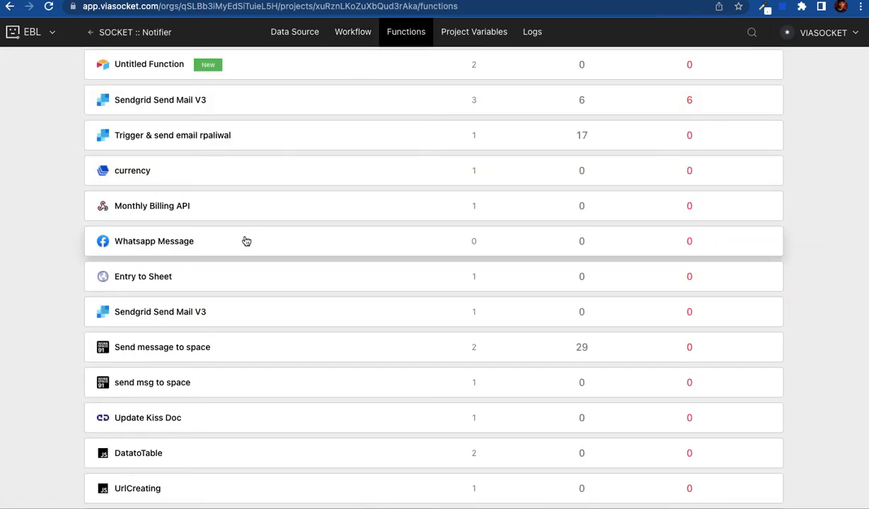
scroll(246, 241, down, 3)
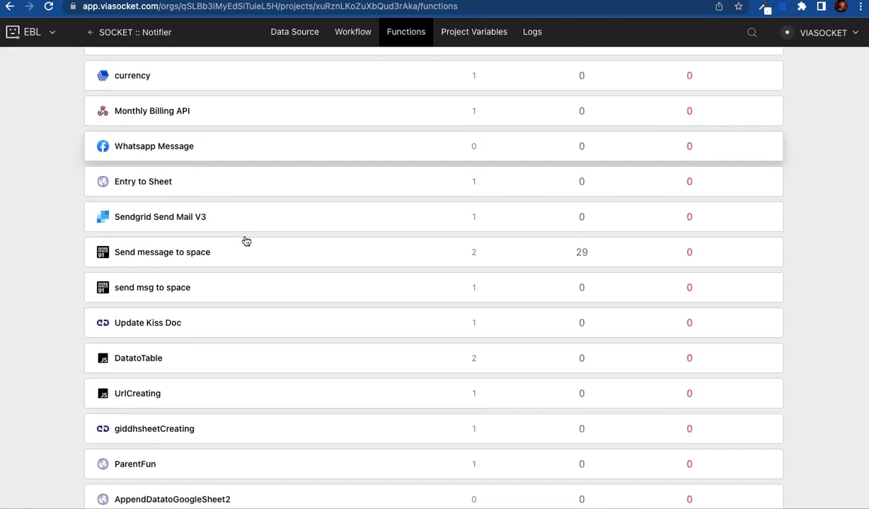
scroll(244, 241, down, 2)
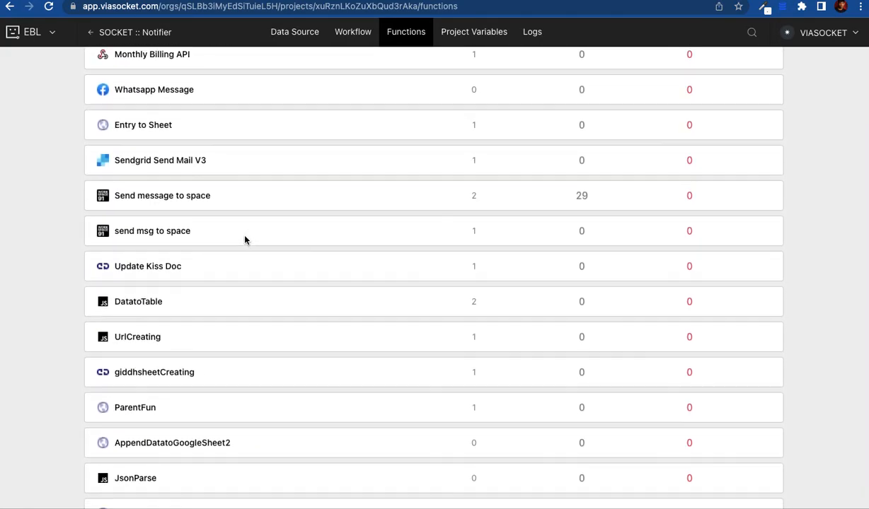
scroll(245, 240, down, 3)
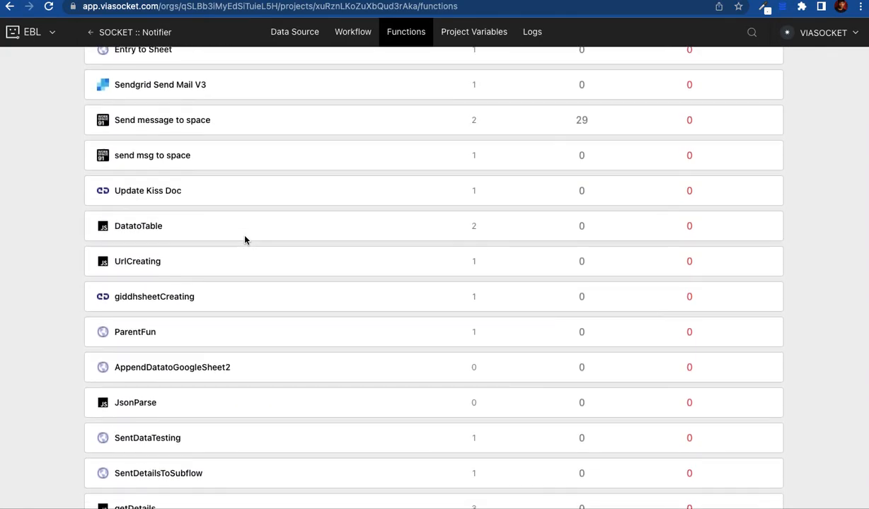
scroll(245, 241, up, 10)
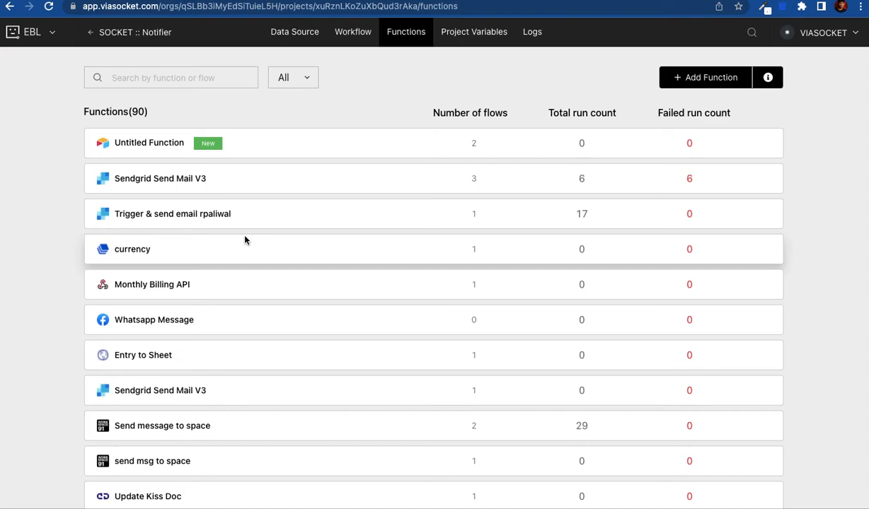
click(696, 81)
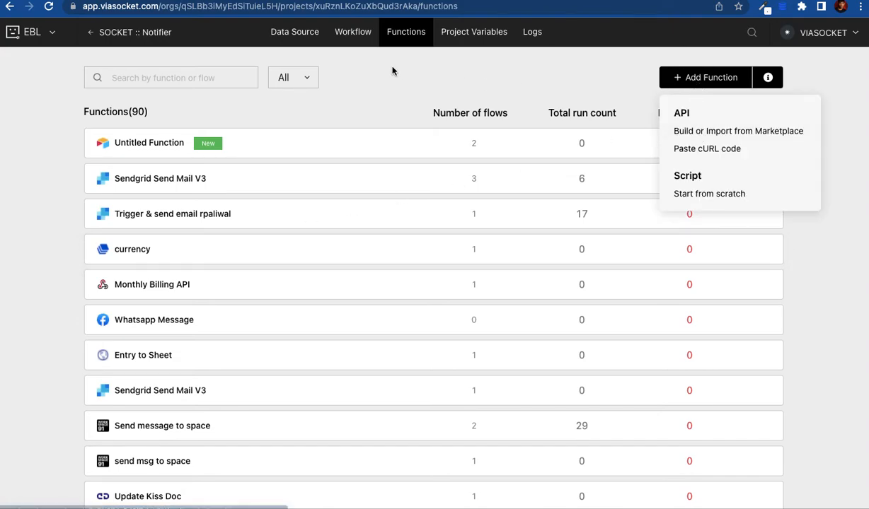
Step: Glance at the testing flow's steps, then return to Functions and reopen the Add Function choices
click(353, 39)
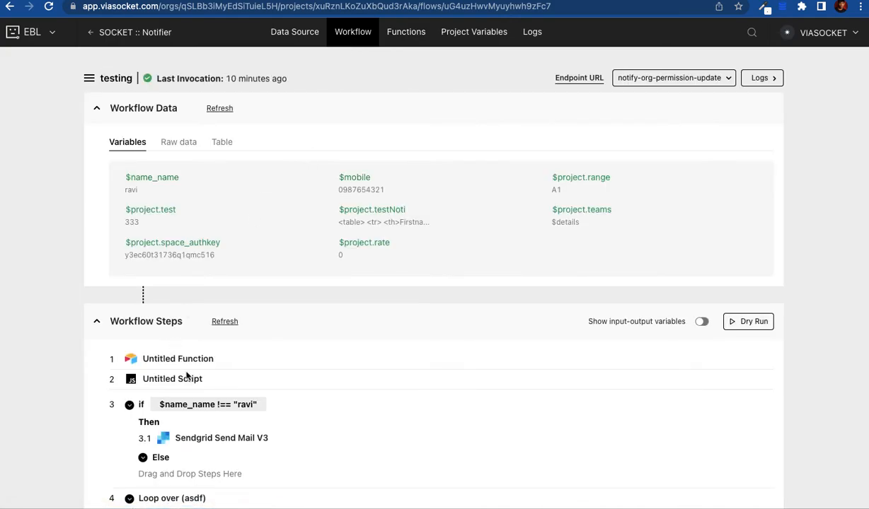
scroll(198, 401, down, 3)
click(411, 41)
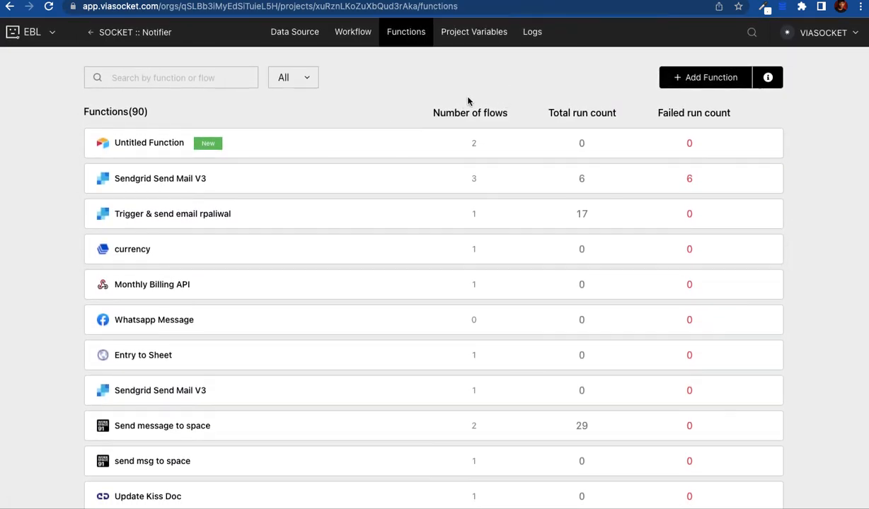
click(694, 78)
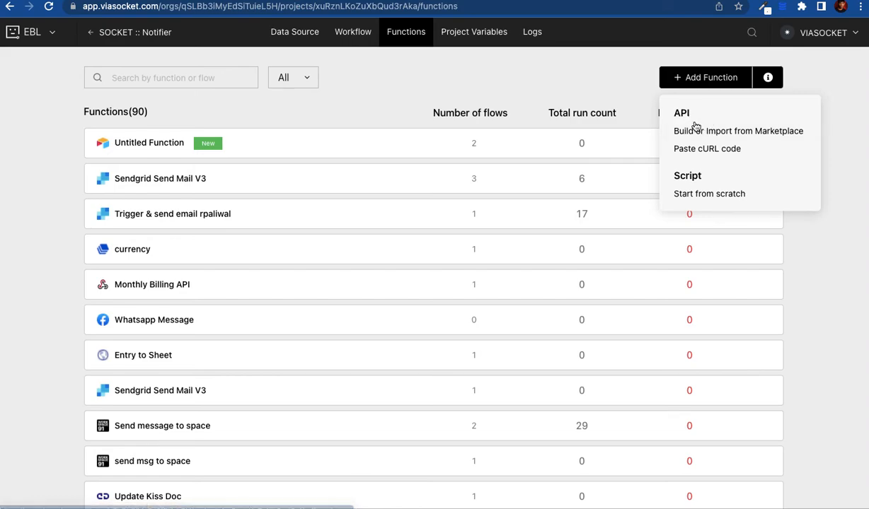
click(701, 133)
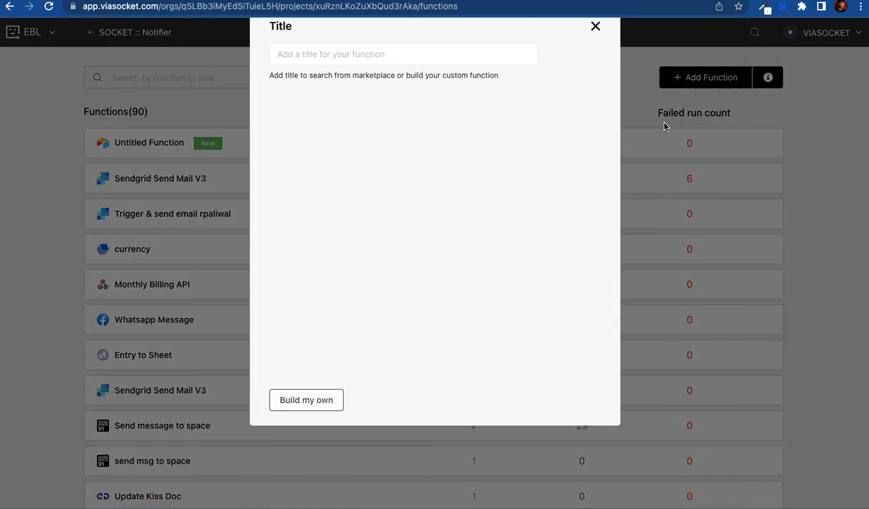
click(361, 85)
text(asdf)
key(ctrl+a)
text(c)
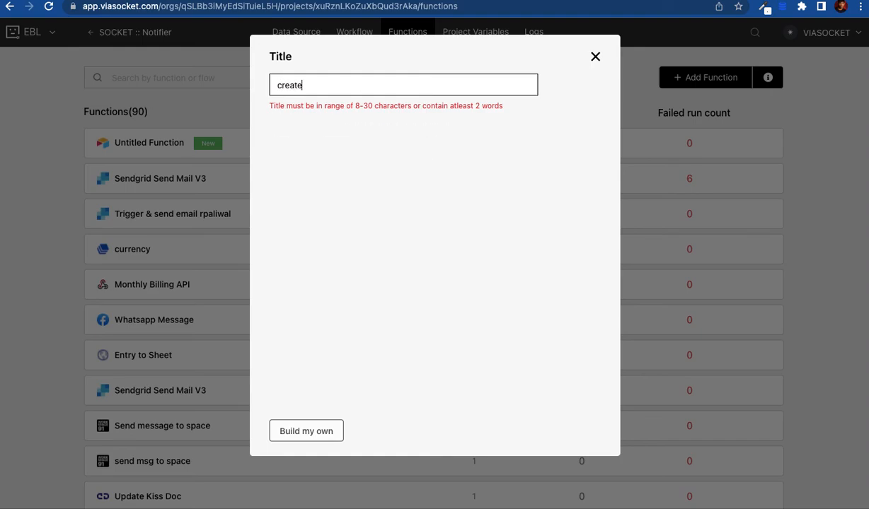
text(reate)
scroll(359, 261, down, 1)
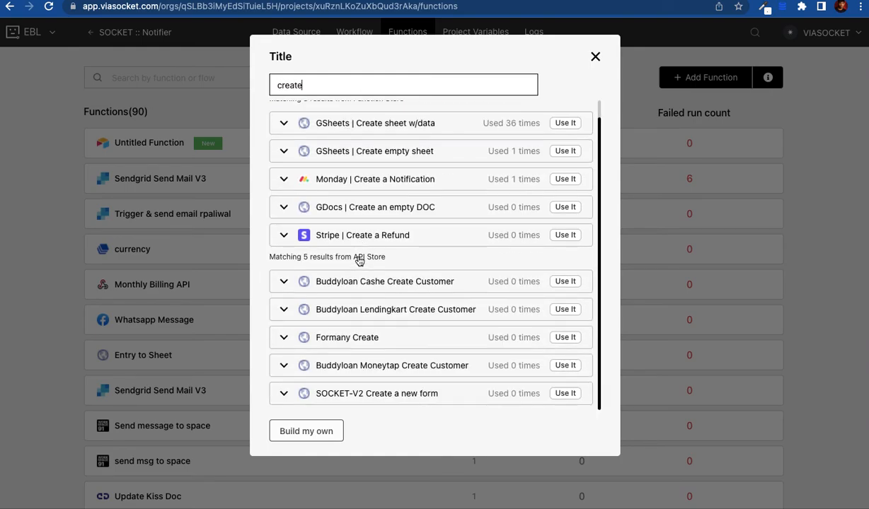
click(374, 181)
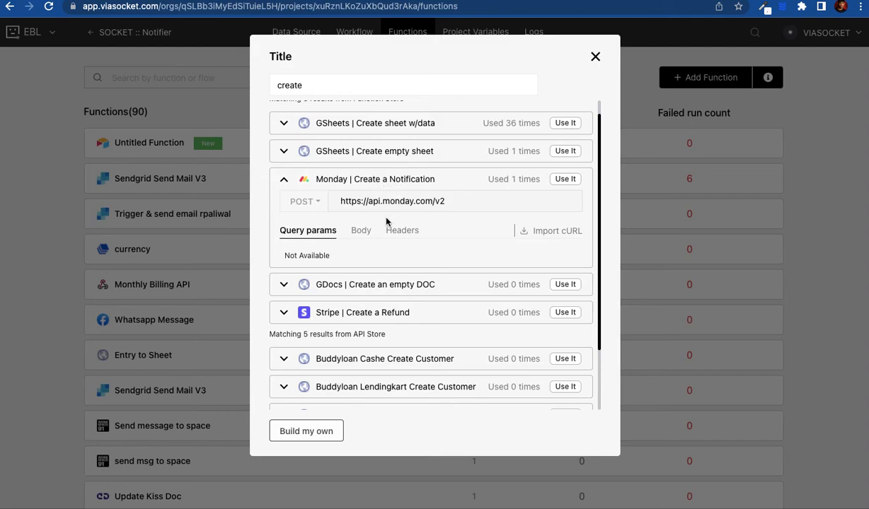
click(360, 231)
scroll(361, 237, down, 1)
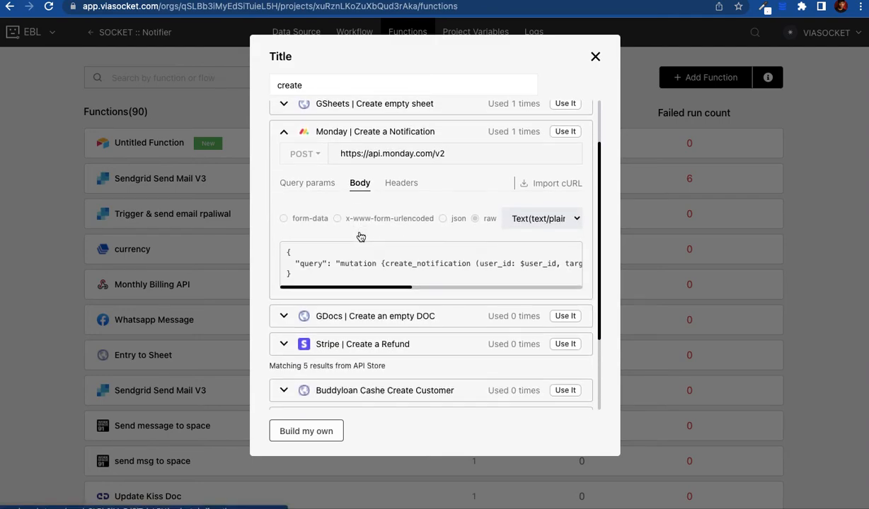
mouse_move(371, 288)
mouse_down()
mouse_move(433, 287)
mouse_move(367, 290)
mouse_up()
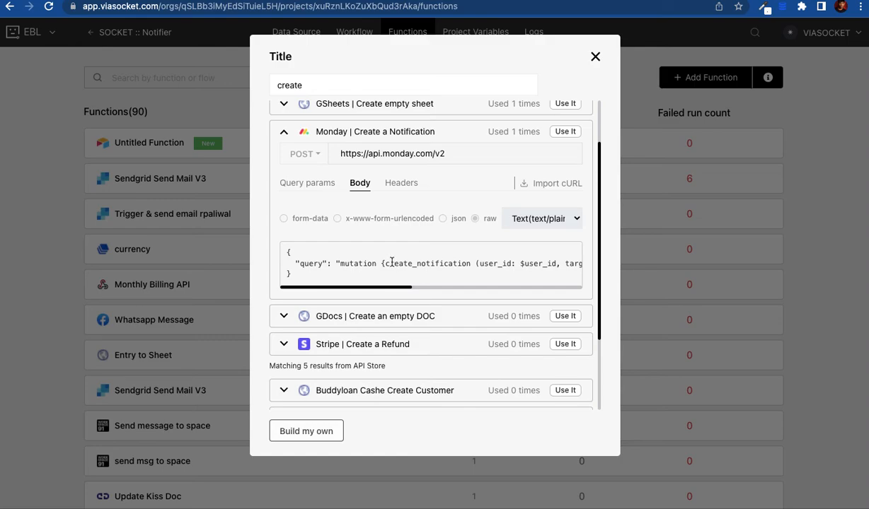
scroll(347, 168, down, 1)
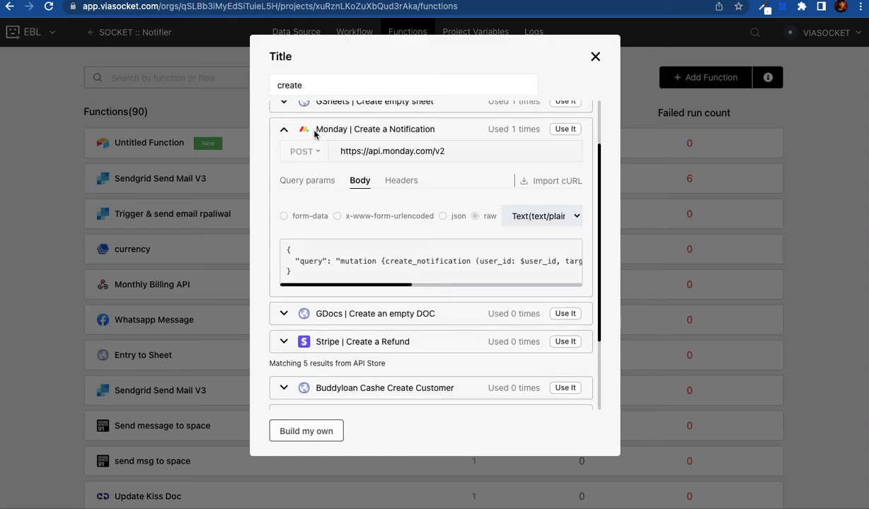
scroll(348, 316, down, 3)
scroll(348, 316, down, 1)
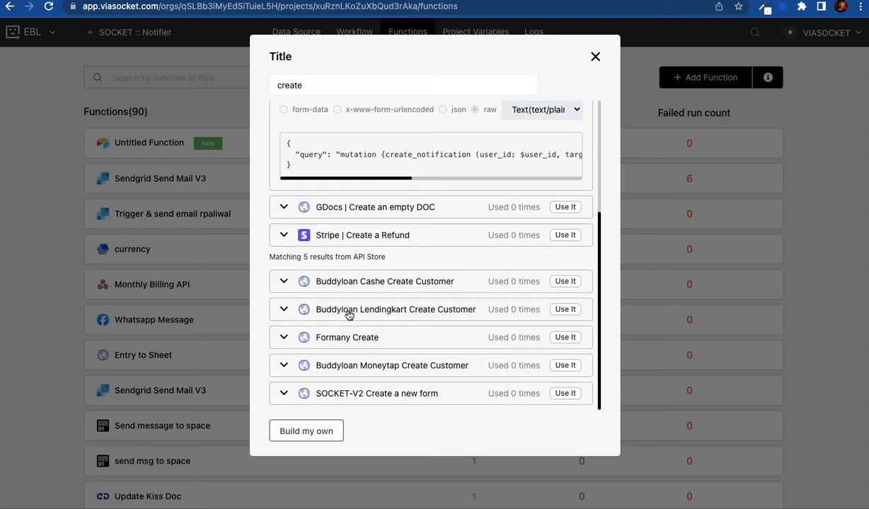
scroll(349, 316, up, 5)
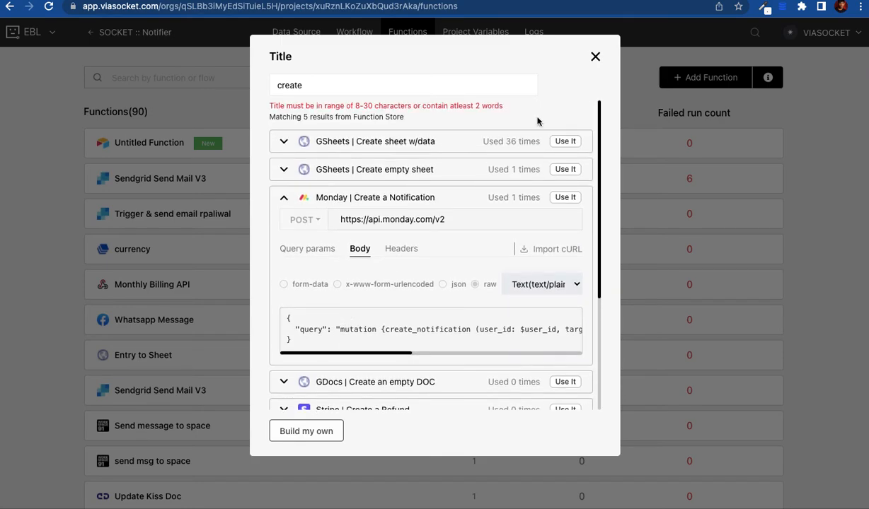
click(327, 433)
click(481, 83)
key(ctrl+a)
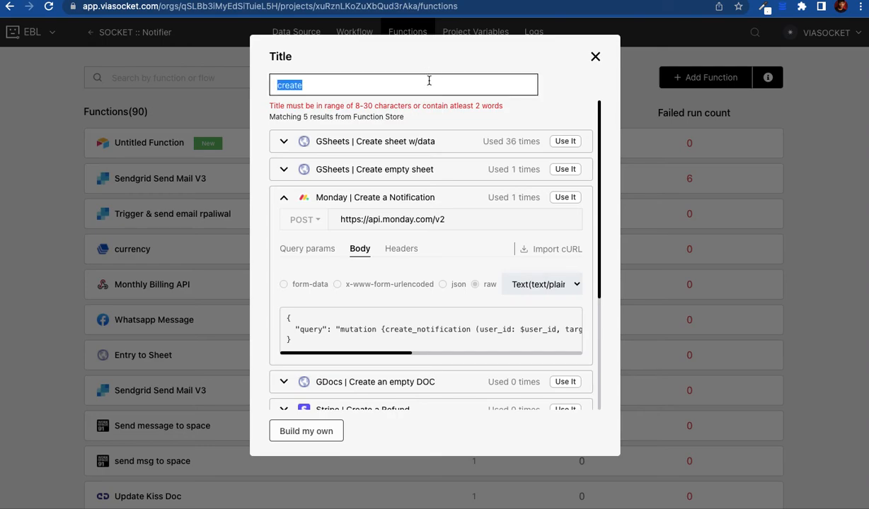
key(BackSpace)
click(309, 431)
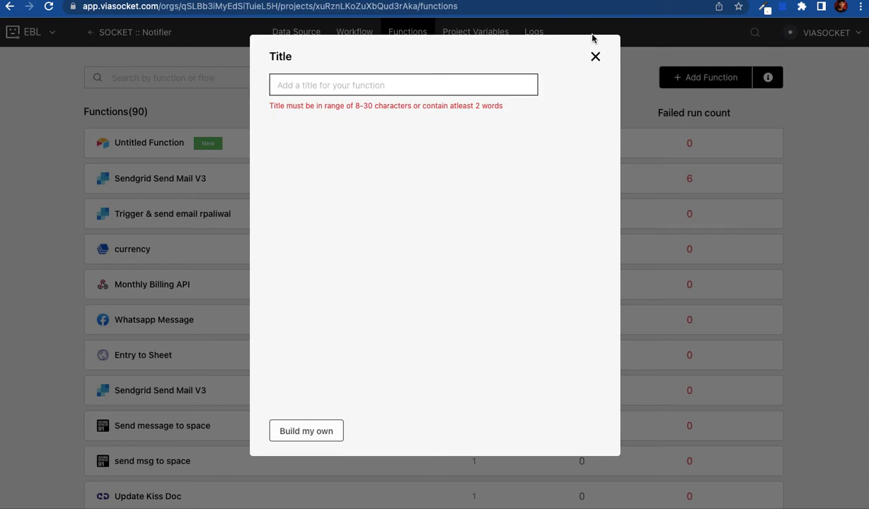
click(595, 56)
click(722, 79)
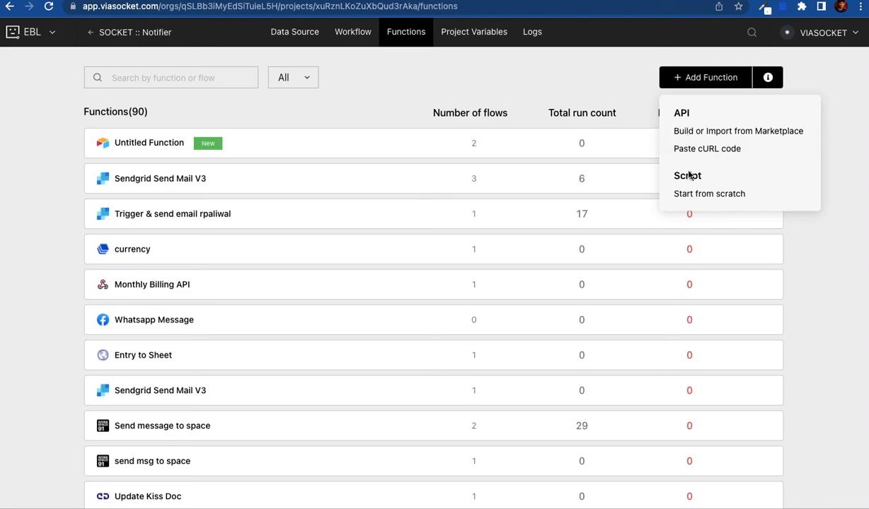
Step: Start a new script function and switch its language to Ruby, then to Python
click(689, 194)
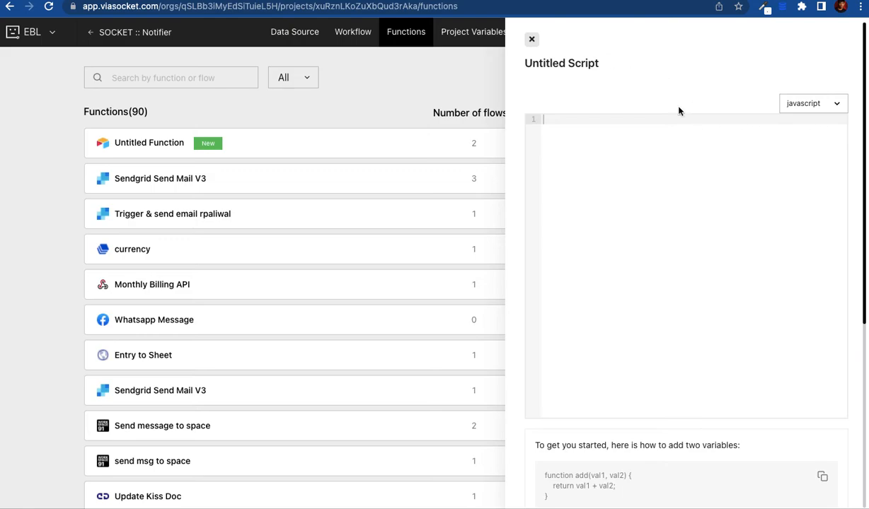
click(783, 110)
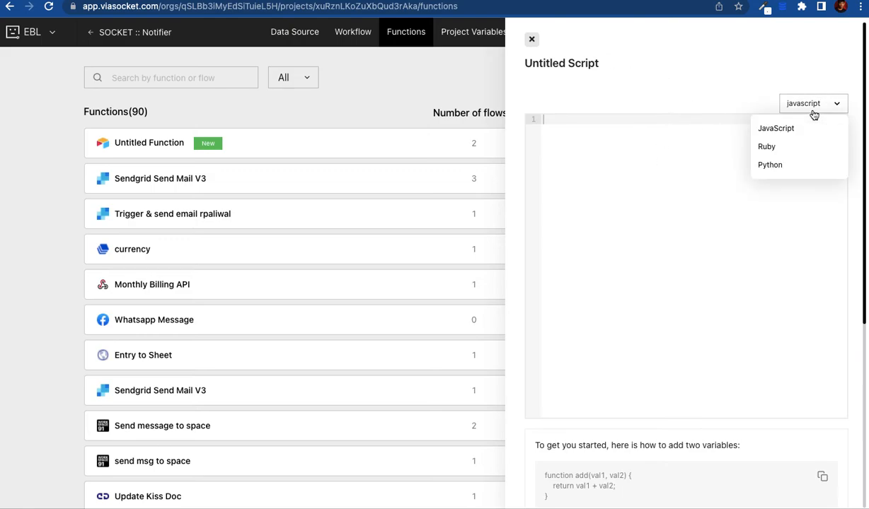
click(785, 154)
click(806, 101)
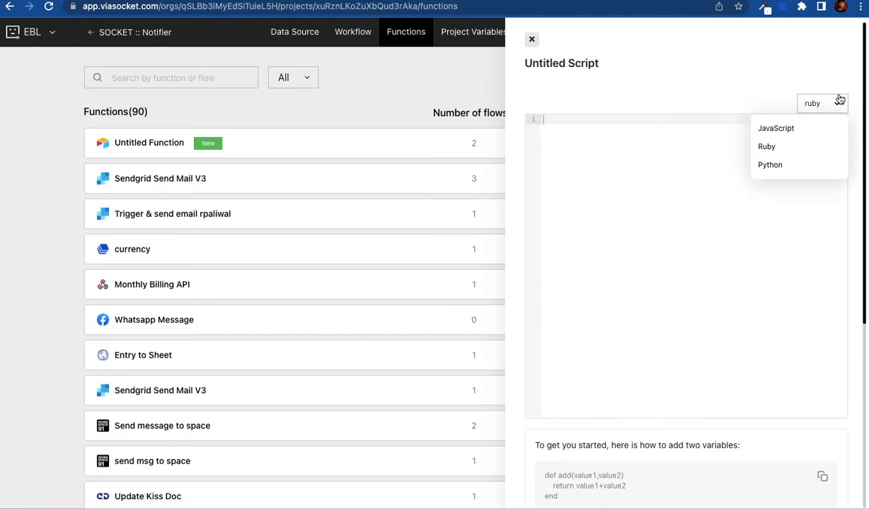
click(778, 165)
Step: Close the untitled Python script and confirm discarding it
click(534, 40)
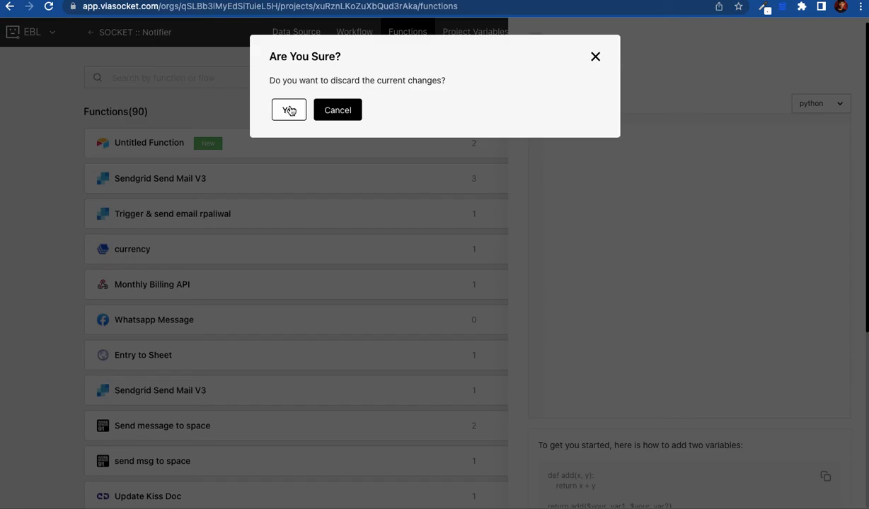
click(288, 110)
scroll(533, 81, down, 8)
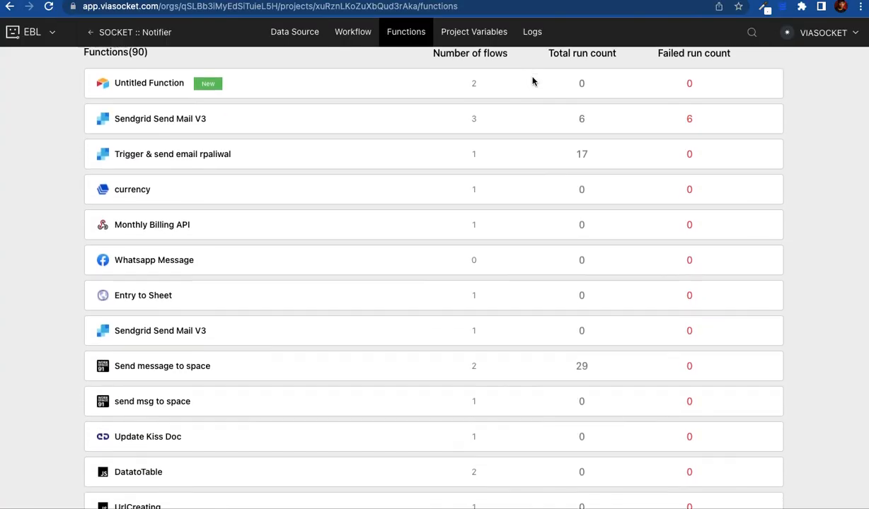
scroll(532, 81, up, 6)
scroll(533, 81, up, 2)
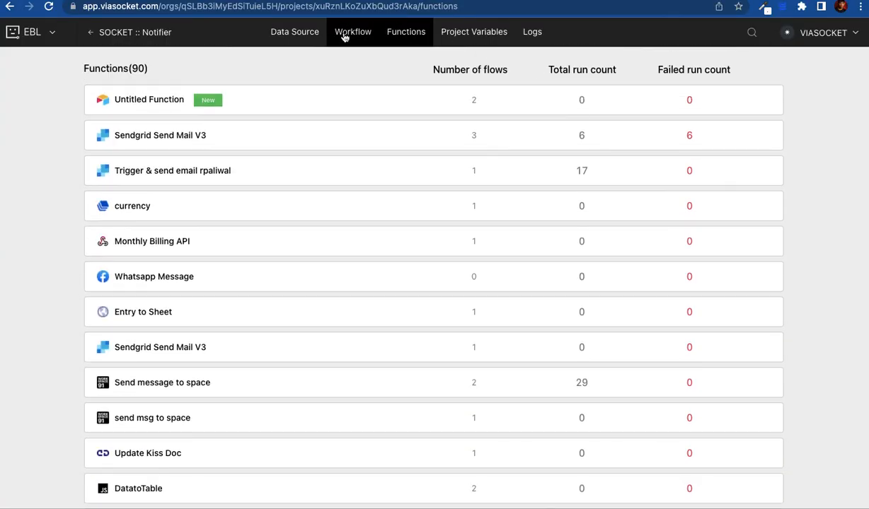
click(351, 34)
scroll(55, 335, down, 2)
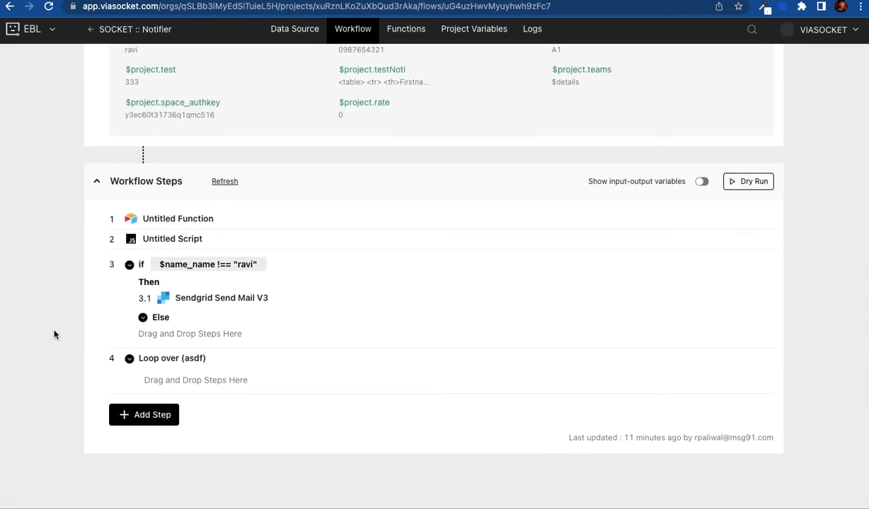
click(128, 420)
click(186, 420)
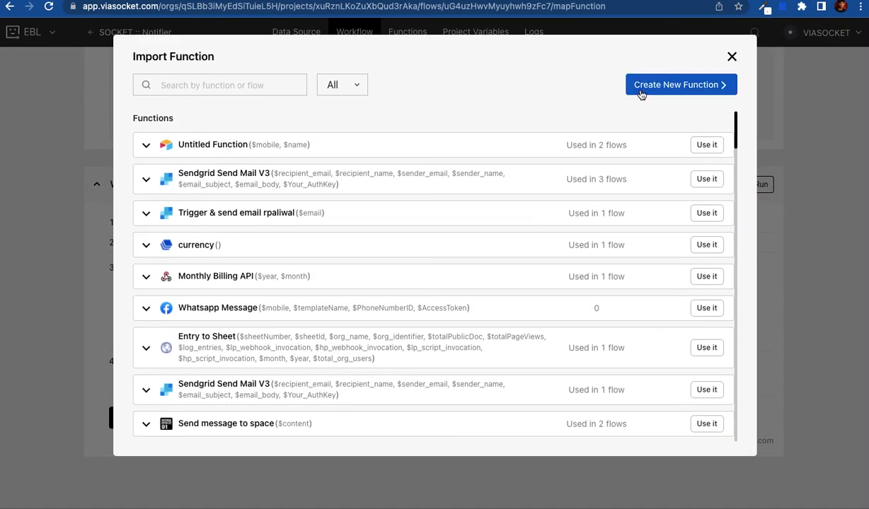
click(637, 85)
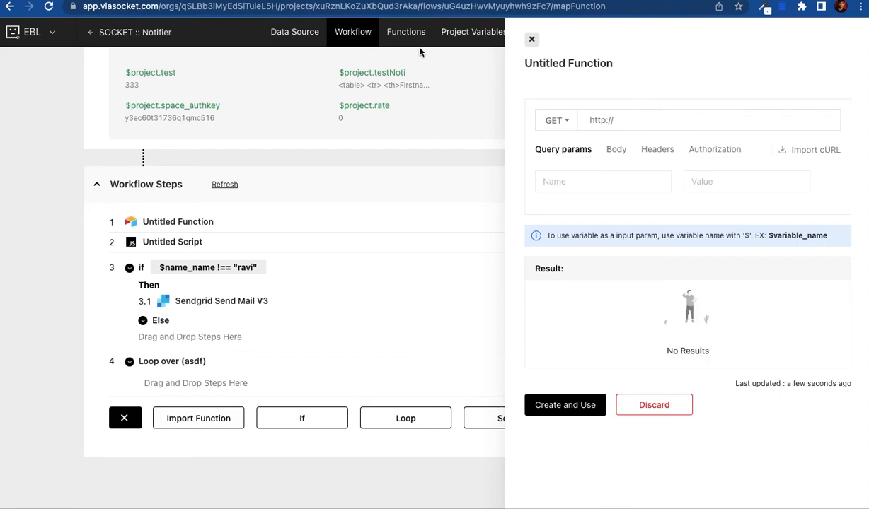
click(406, 32)
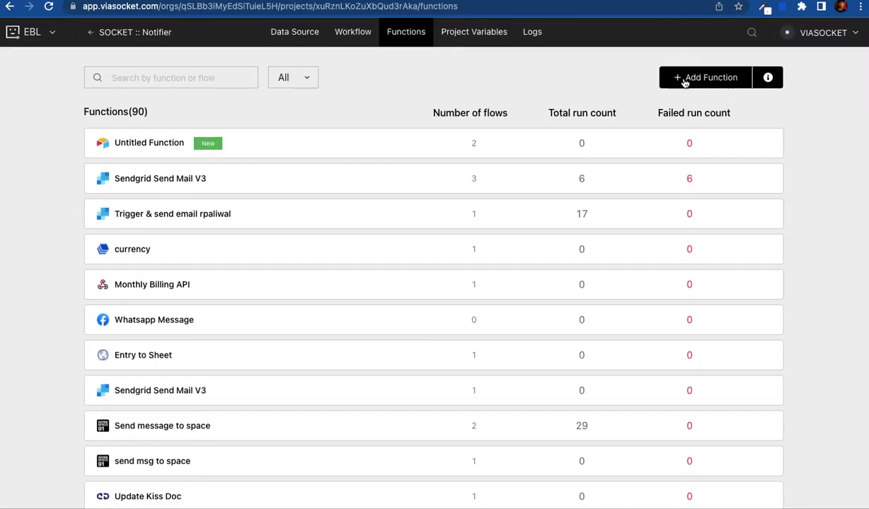
click(684, 83)
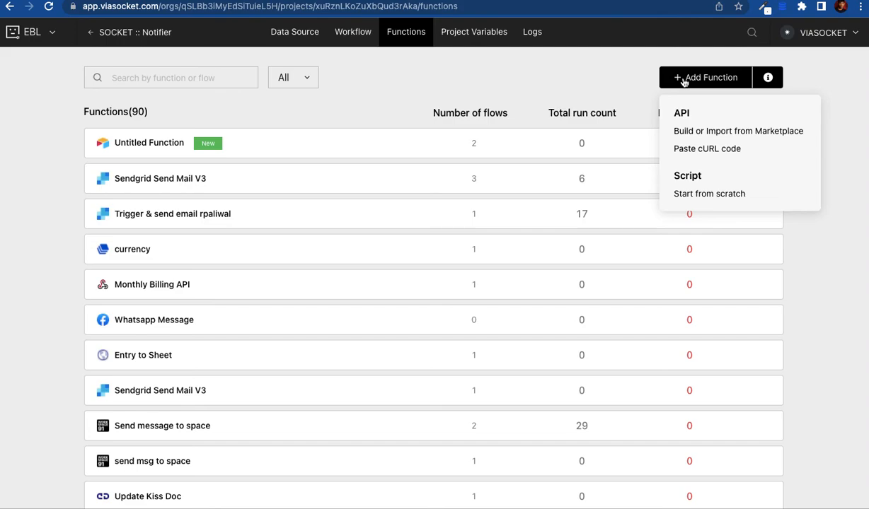
click(690, 148)
text(asdf)
click(292, 128)
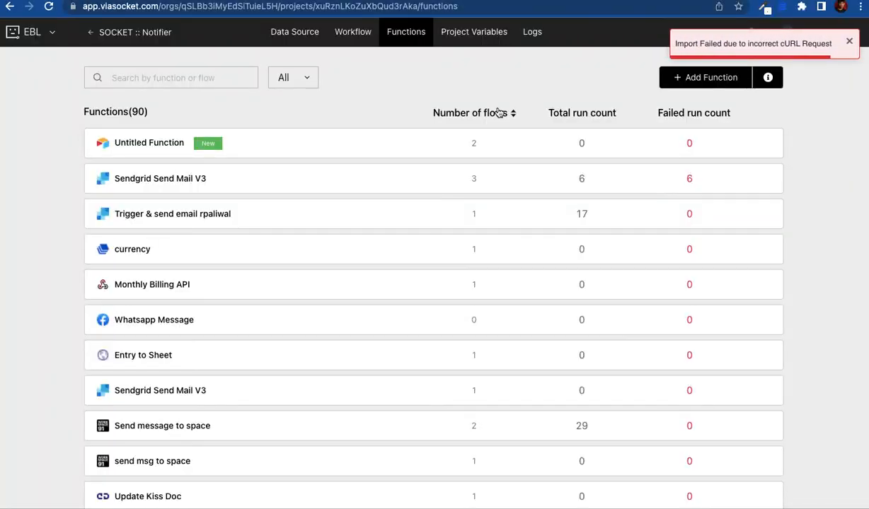
click(849, 41)
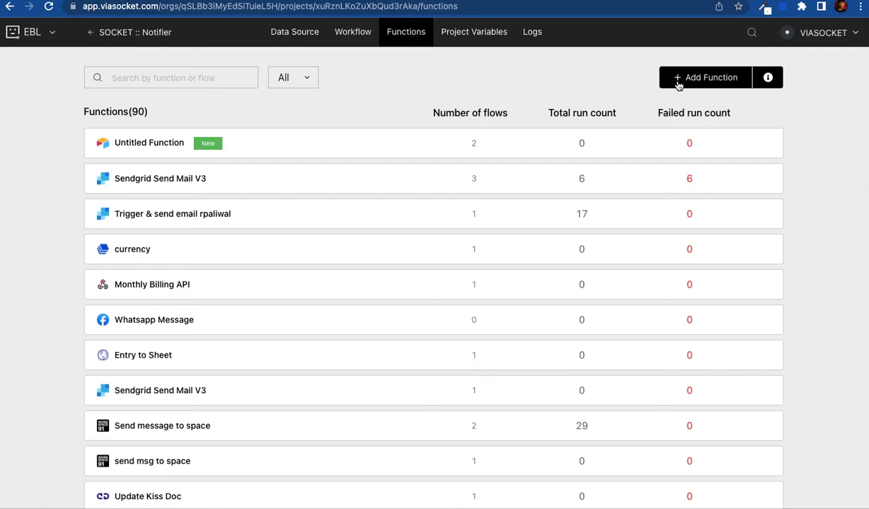
scroll(797, 184, down, 1)
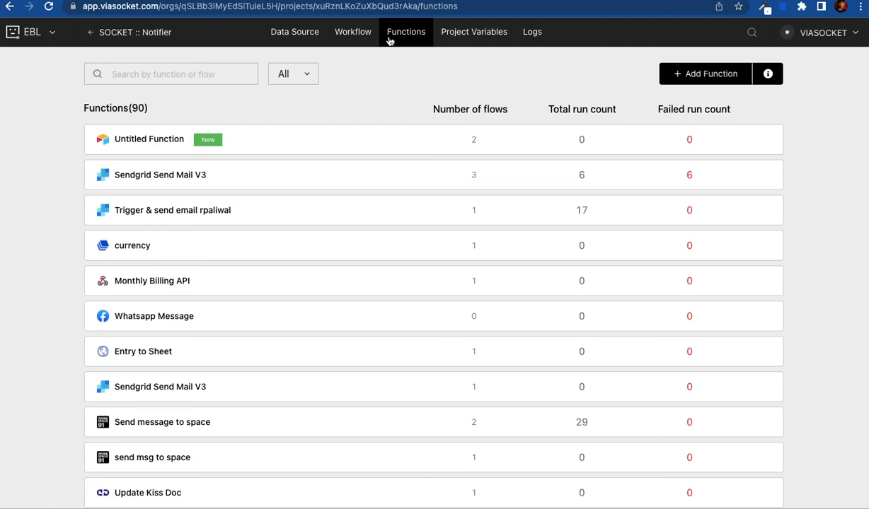
Step: In the testing flow, add a step through Import Function and create a new function
click(350, 33)
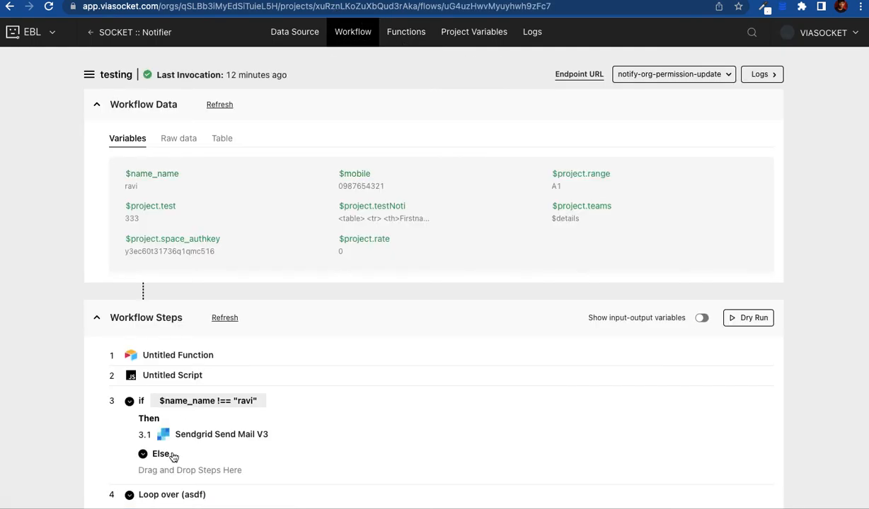
scroll(169, 494, down, 3)
click(145, 418)
click(189, 419)
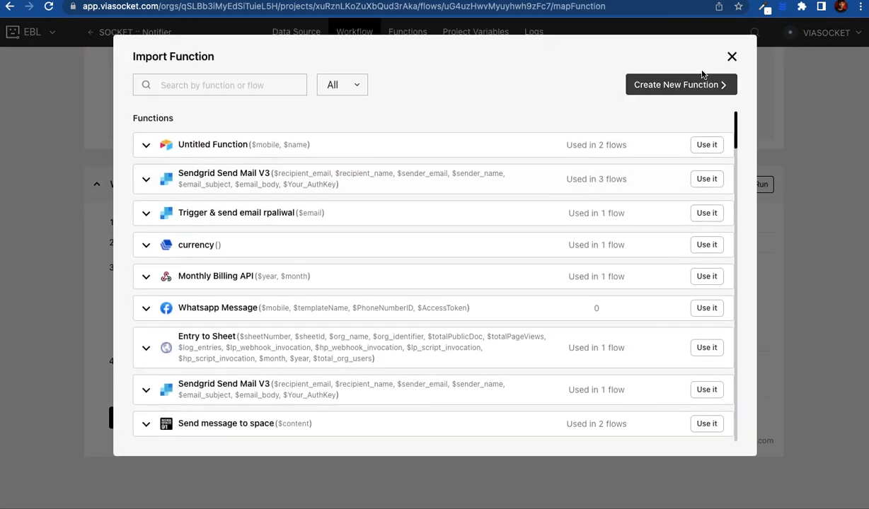
click(673, 85)
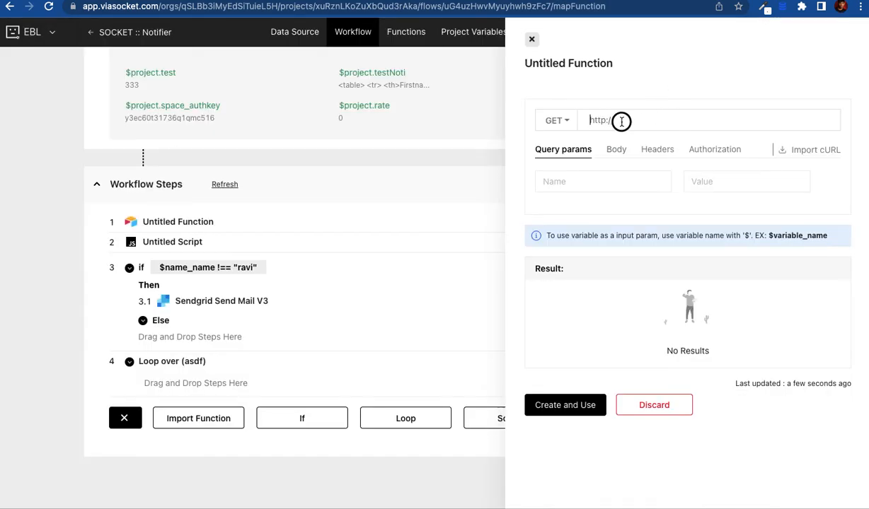
Step: Set the draft's request to POST with URL hubiotaps, view its Body, then close the draft
click(559, 122)
click(561, 164)
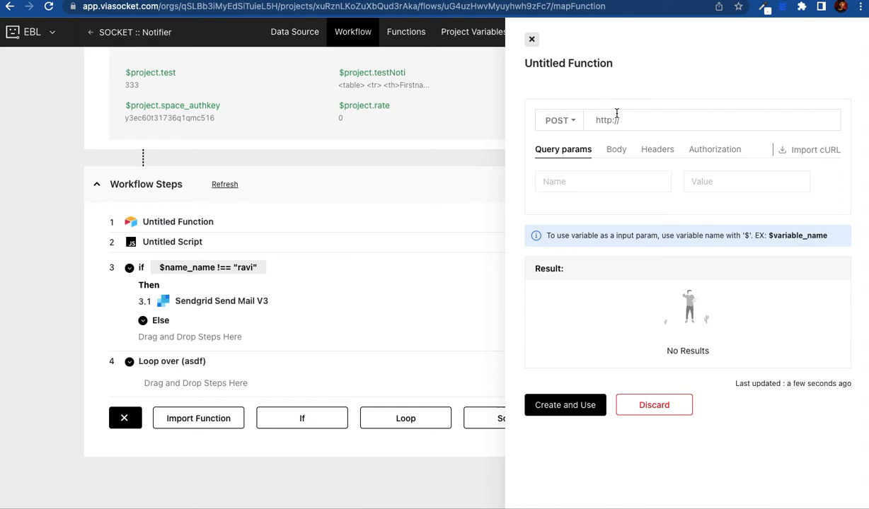
text(hubiotaps)
click(613, 150)
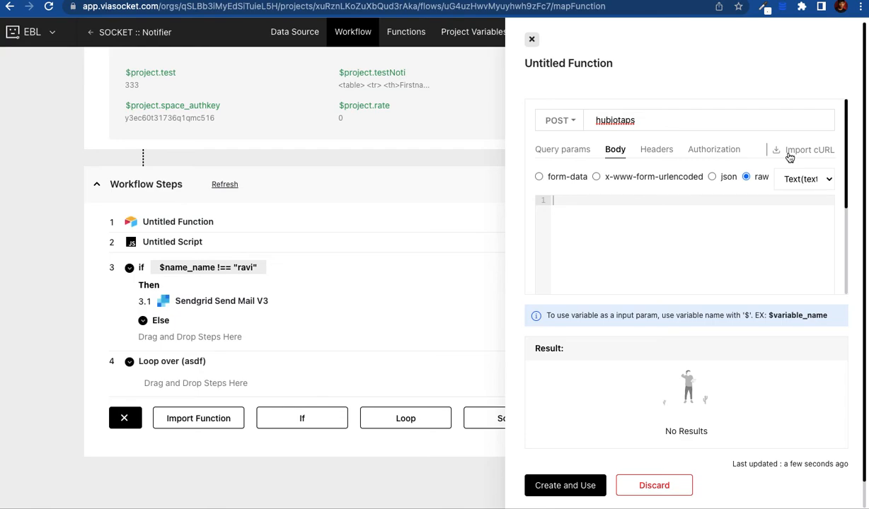
click(531, 40)
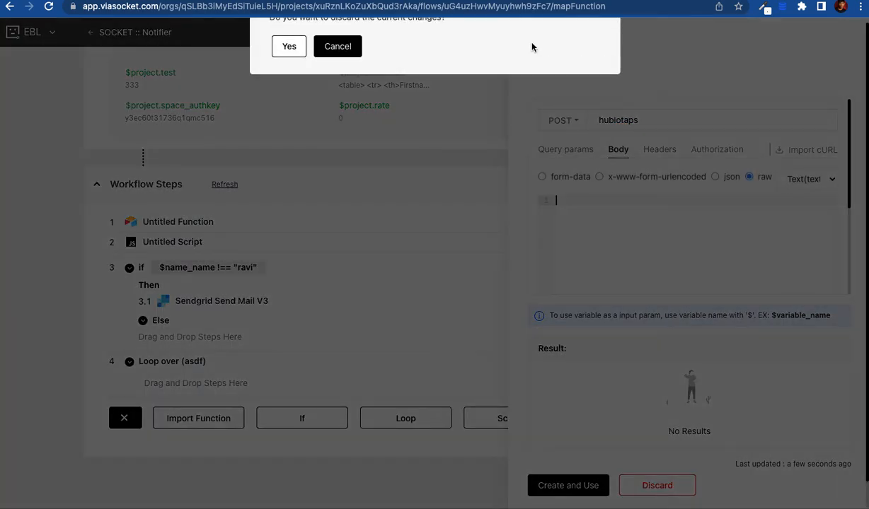
Step: Discard the draft, review project variables like range, testNoti, teams and rate, then open Logs
click(287, 110)
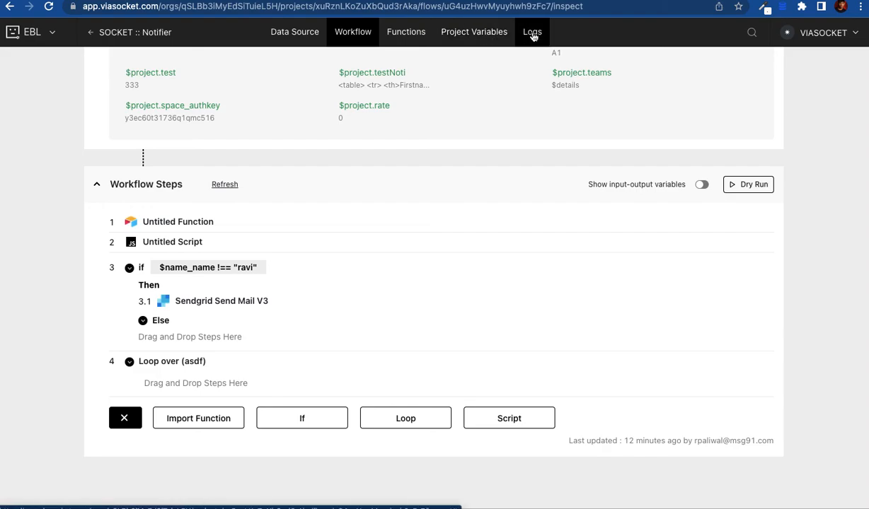
click(477, 35)
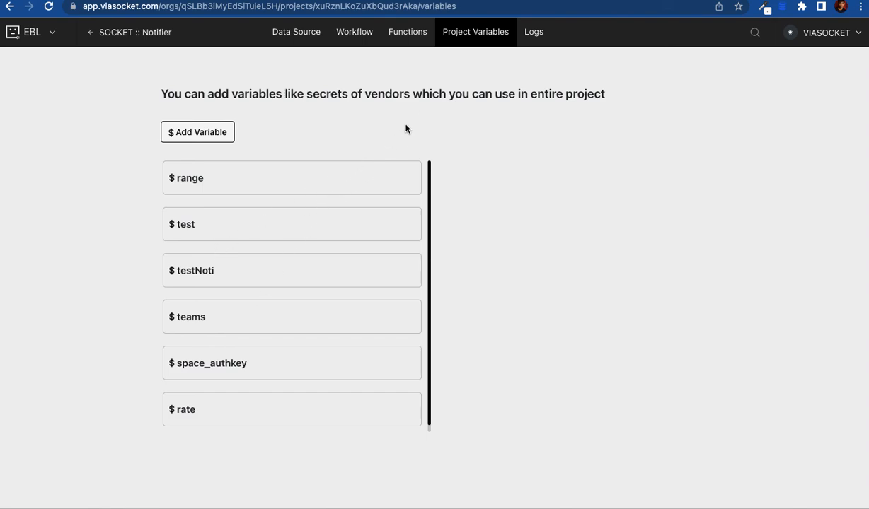
click(523, 33)
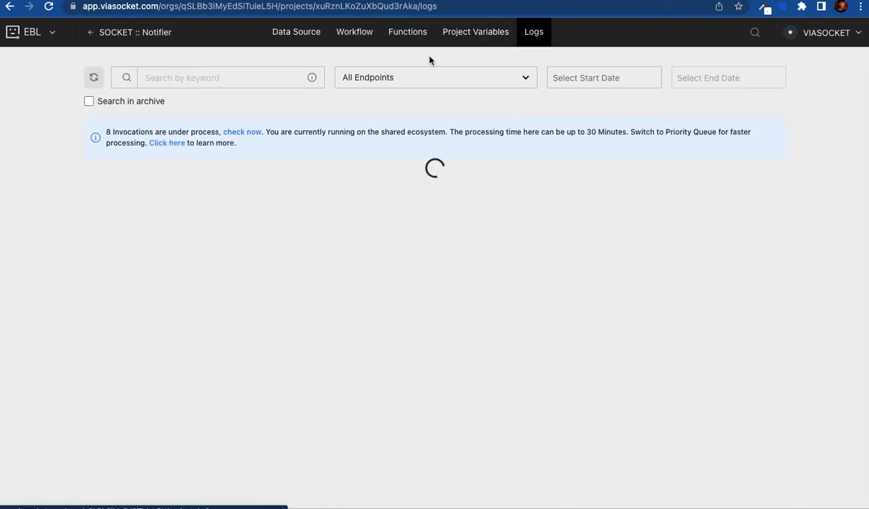
Step: Scroll the invocation logs and check the endpoints filter list without choosing an endpoint
scroll(254, 198, down, 1)
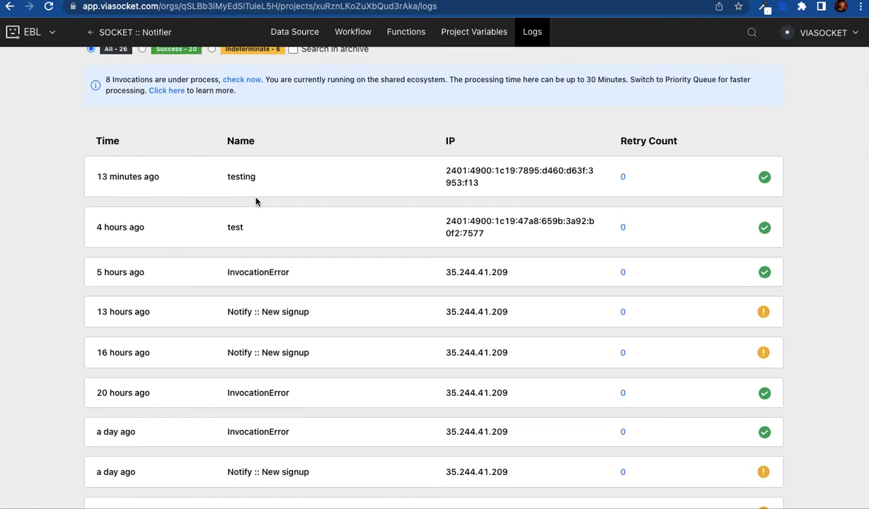
scroll(275, 223, down, 1)
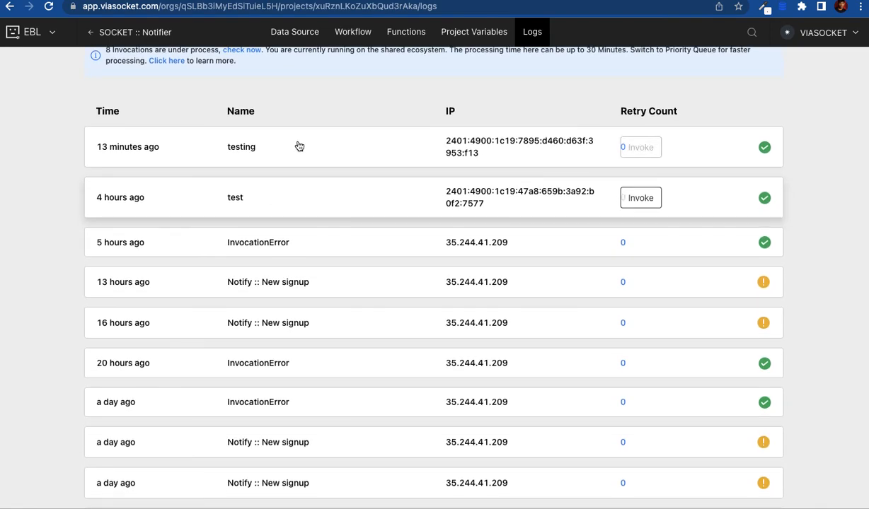
scroll(266, 277, up, 2)
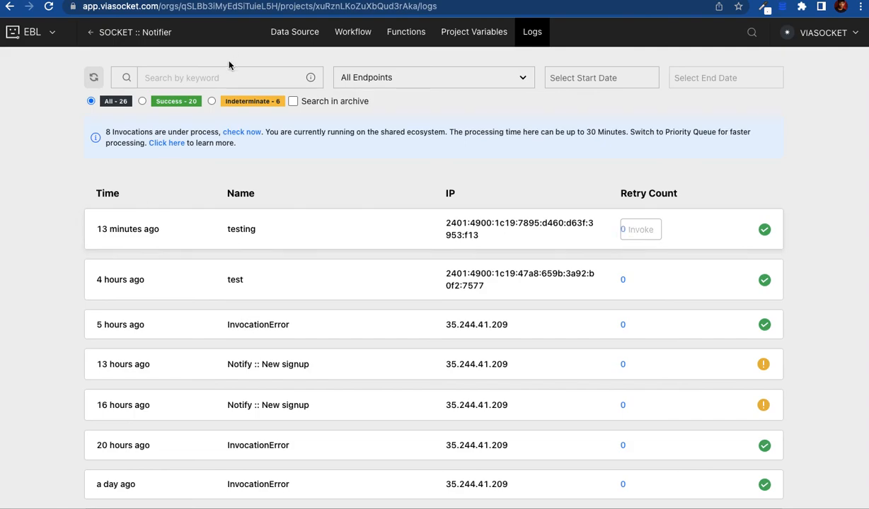
click(452, 75)
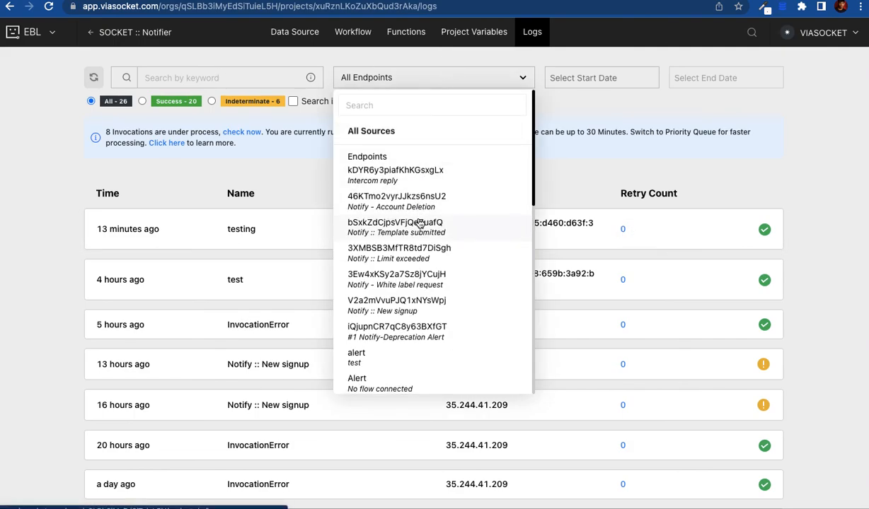
scroll(419, 223, down, 4)
click(14, 304)
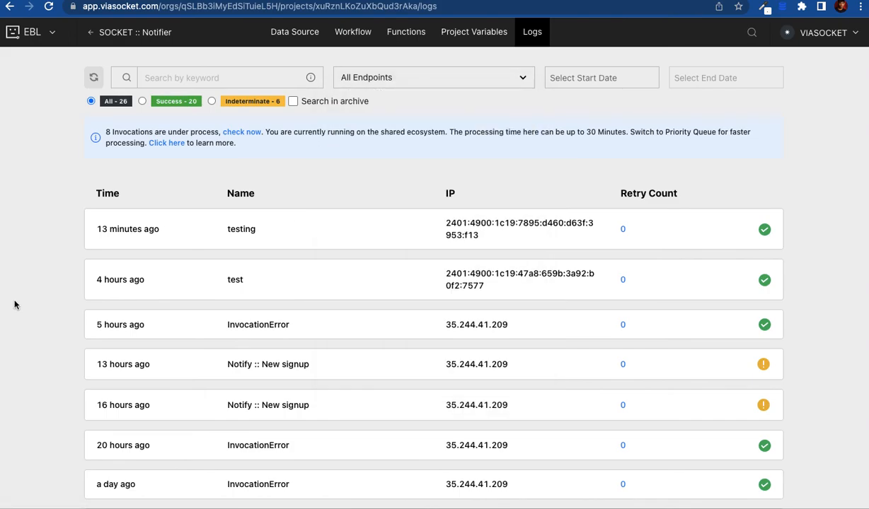
scroll(221, 347, down, 3)
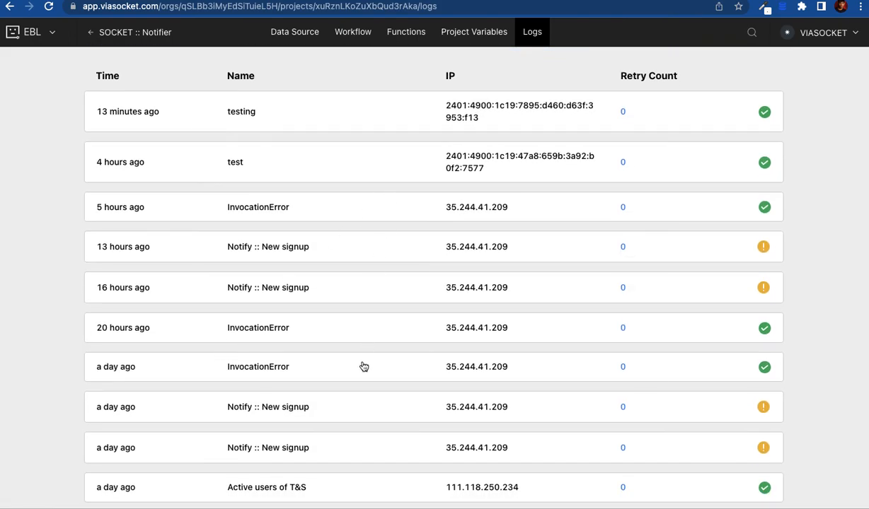
scroll(362, 364, down, 5)
scroll(364, 367, down, 6)
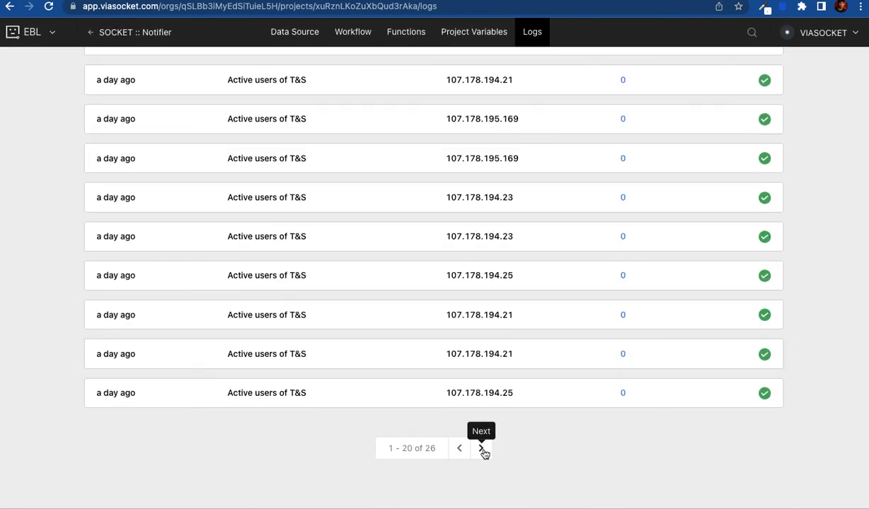
Step: Page forward through the logs twice, back to the first page, and expand the testing invocation
click(482, 449)
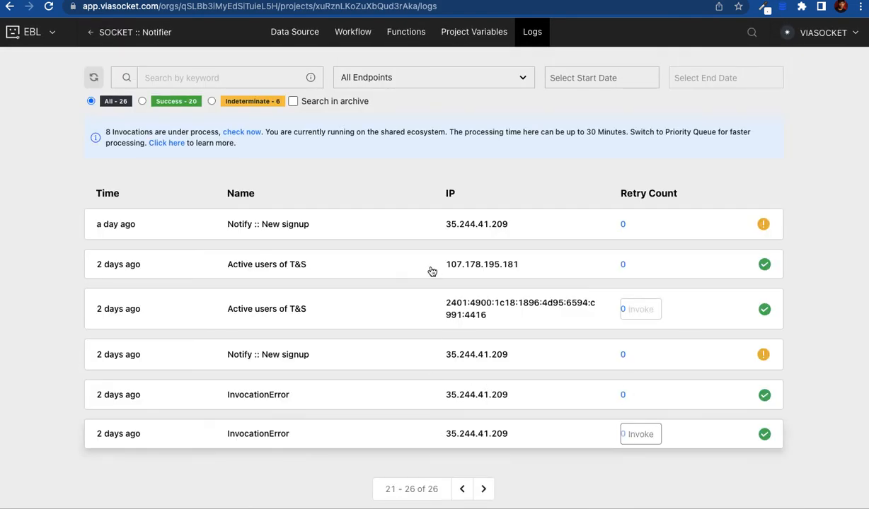
click(483, 489)
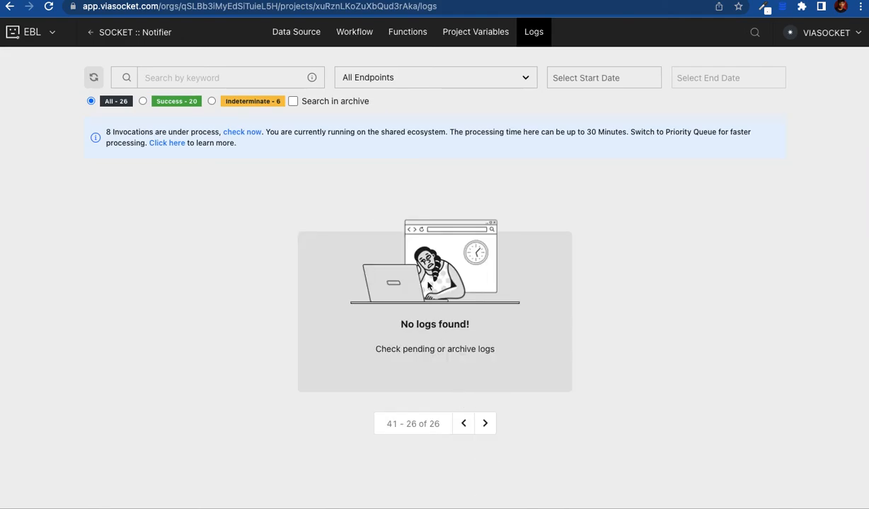
click(463, 426)
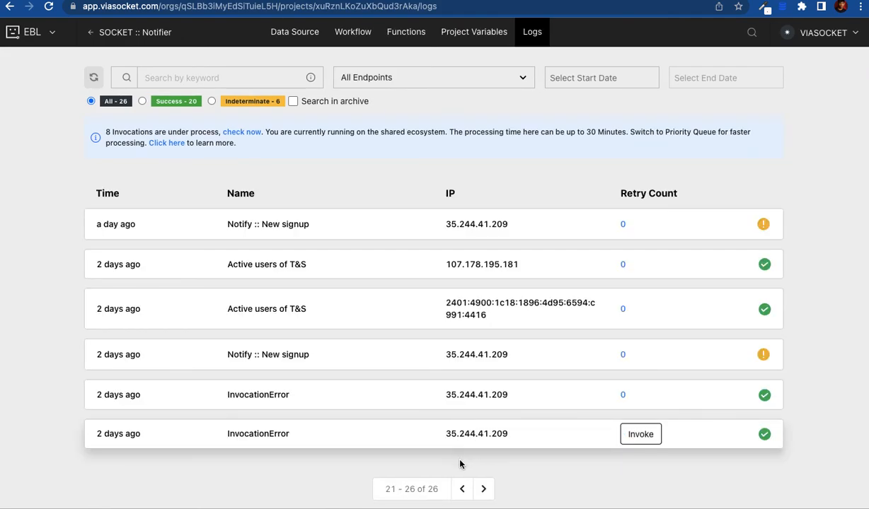
click(459, 495)
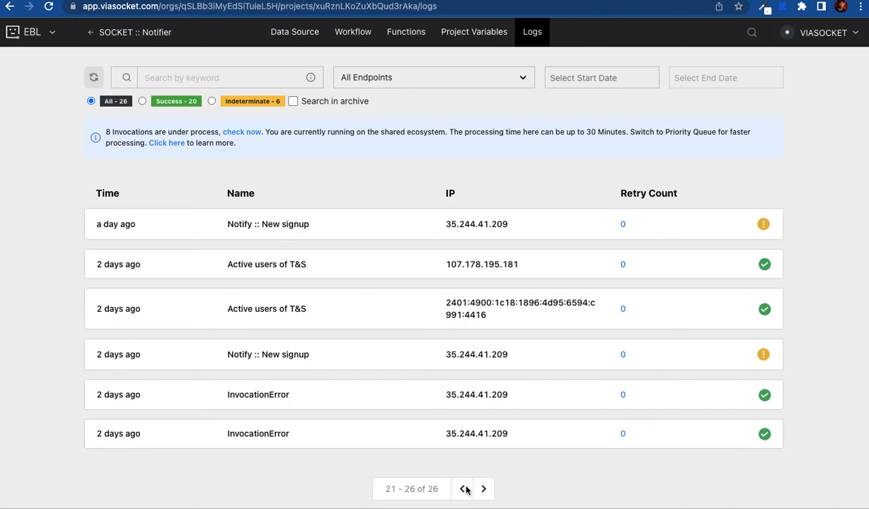
click(464, 490)
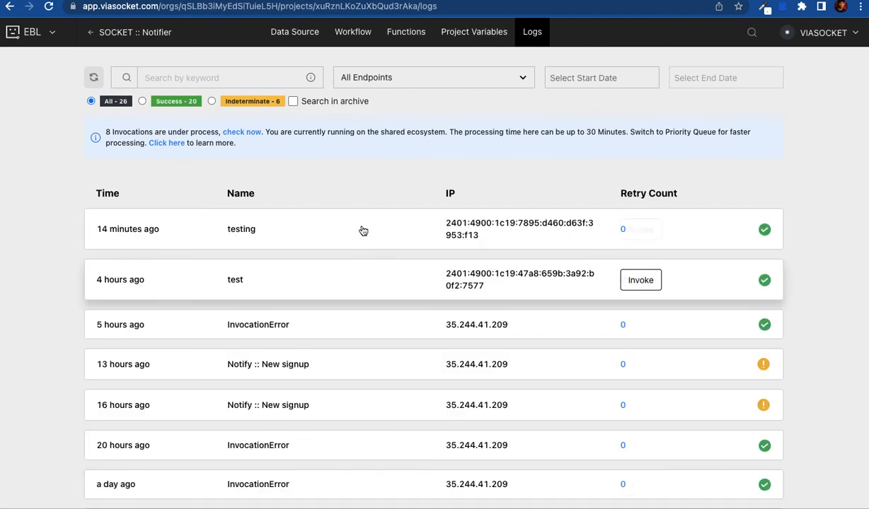
click(363, 231)
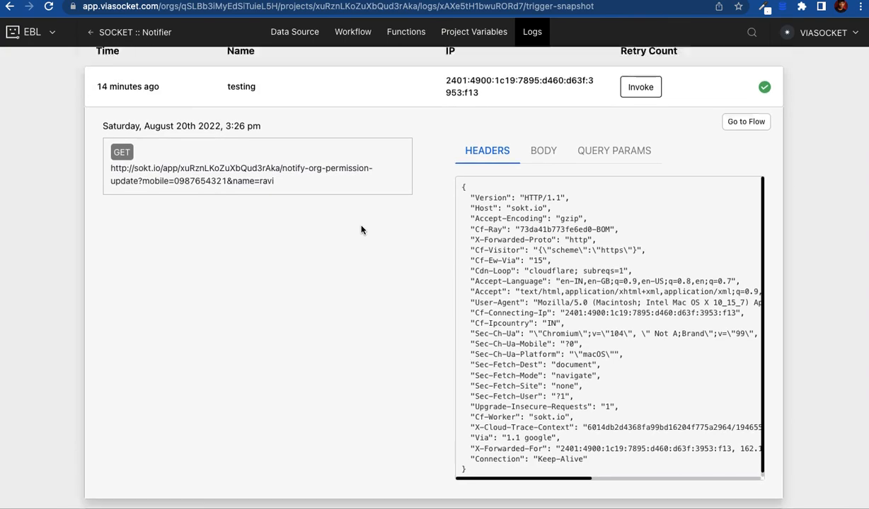
Step: View the testing invocation's body, then the test invocation's body and query parameters
click(535, 153)
click(437, 254)
click(544, 108)
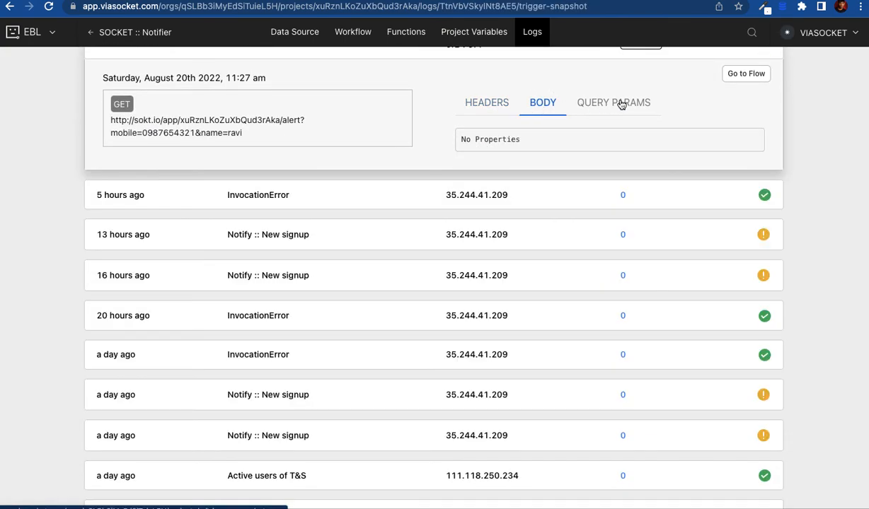
click(609, 104)
drag(470, 149, 561, 174)
Step: Expand the 13-hours-ago Notify :: New signup invocation and view its query parameters
click(377, 266)
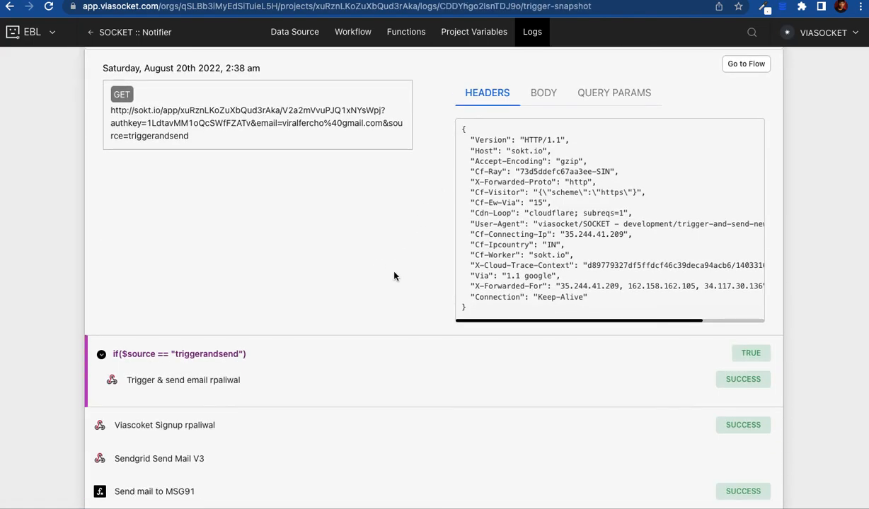
scroll(377, 267, up, 1)
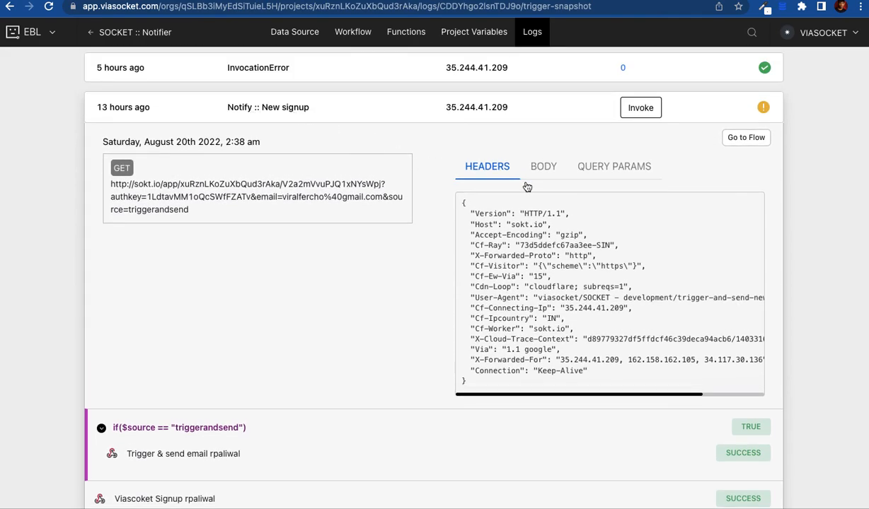
click(599, 173)
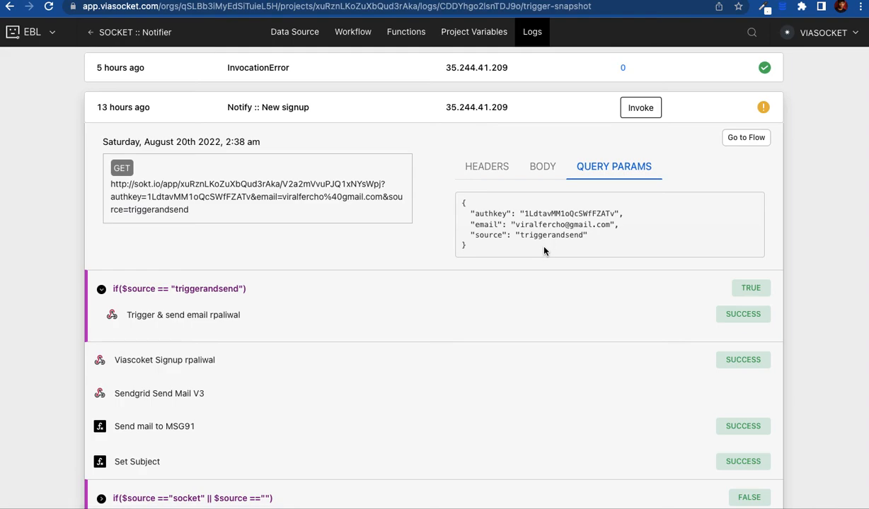
scroll(521, 236, down, 1)
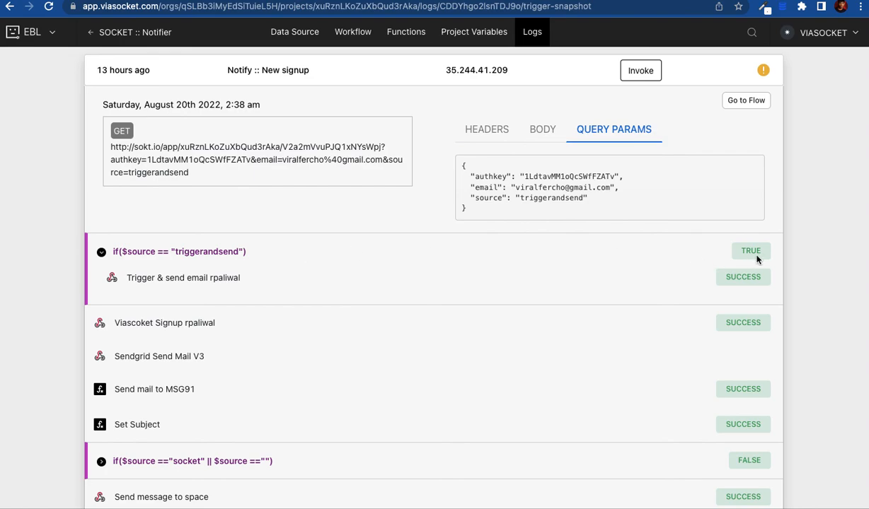
Step: Inspect the Trigger & send email step's response, noting its 202 Accepted status, then collapse it
click(225, 283)
scroll(247, 374, down, 4)
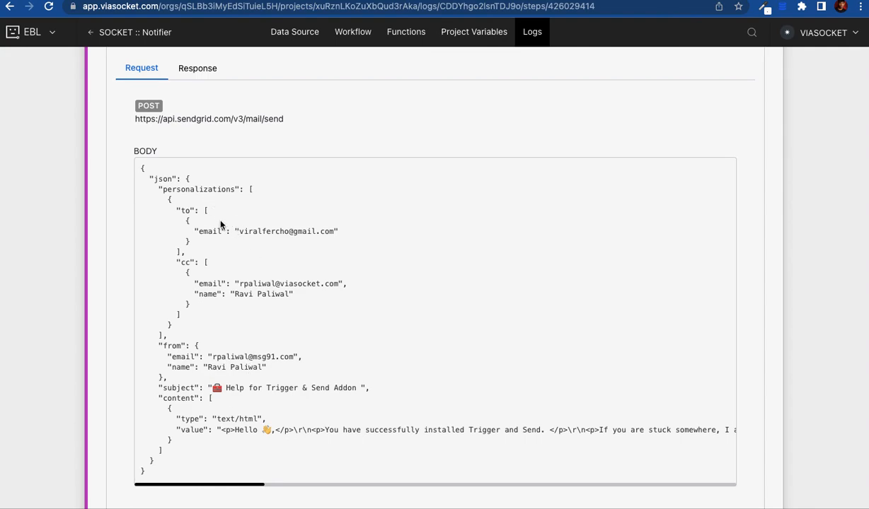
click(199, 68)
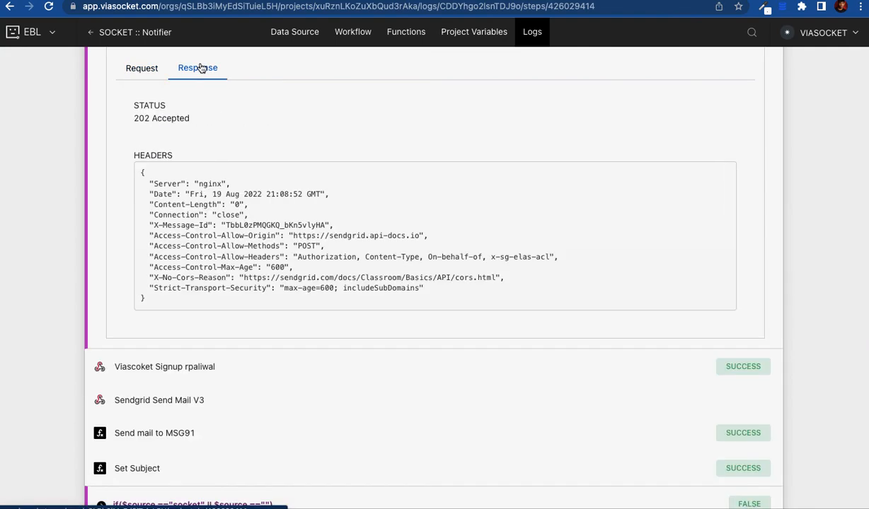
double_click(139, 119)
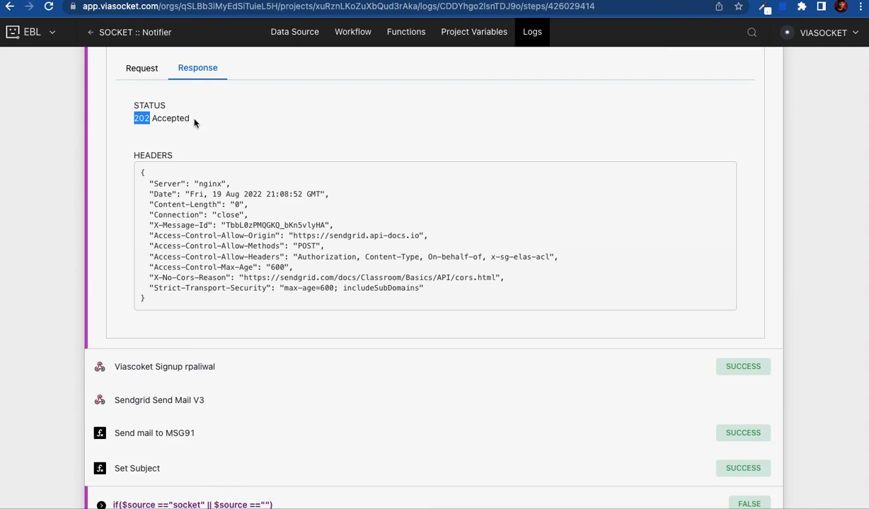
scroll(204, 124, up, 1)
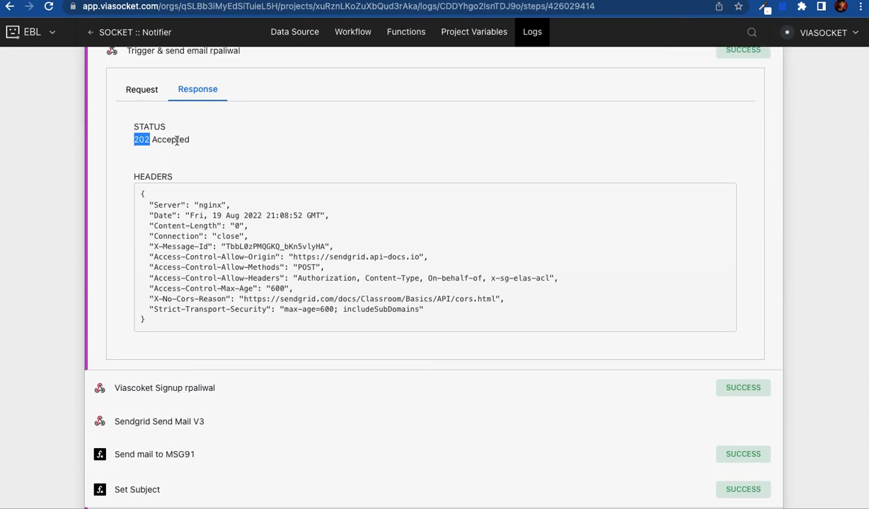
double_click(177, 141)
scroll(176, 252, down, 1)
scroll(177, 251, up, 1)
scroll(177, 253, up, 2)
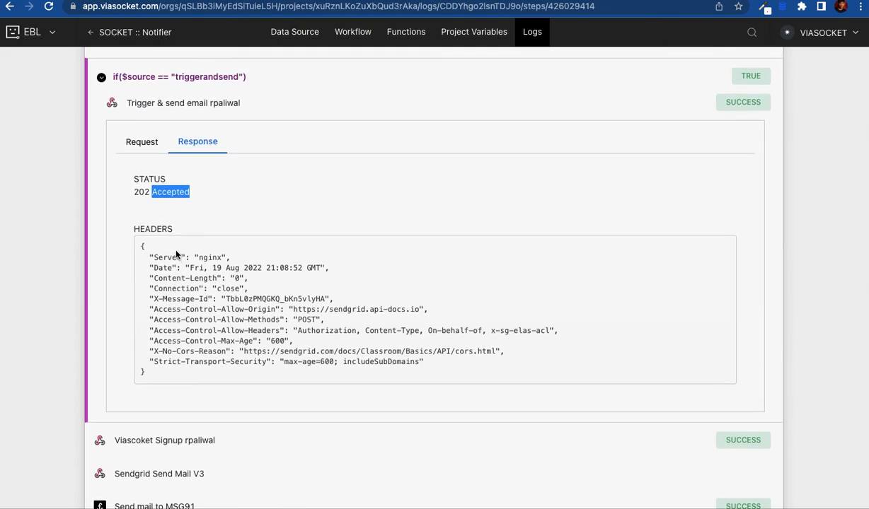
scroll(177, 254, up, 3)
click(185, 125)
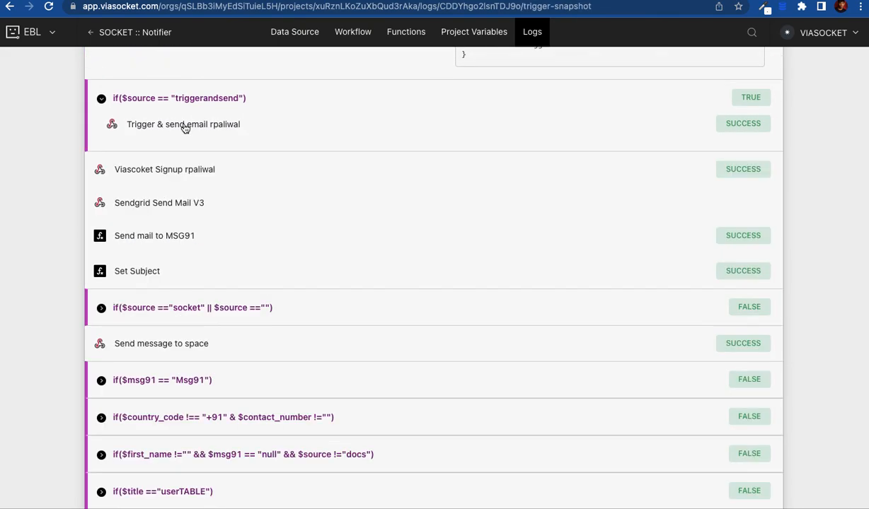
Step: Expand the feature step's output, showing triggerandsend set to yes
scroll(175, 270, down, 3)
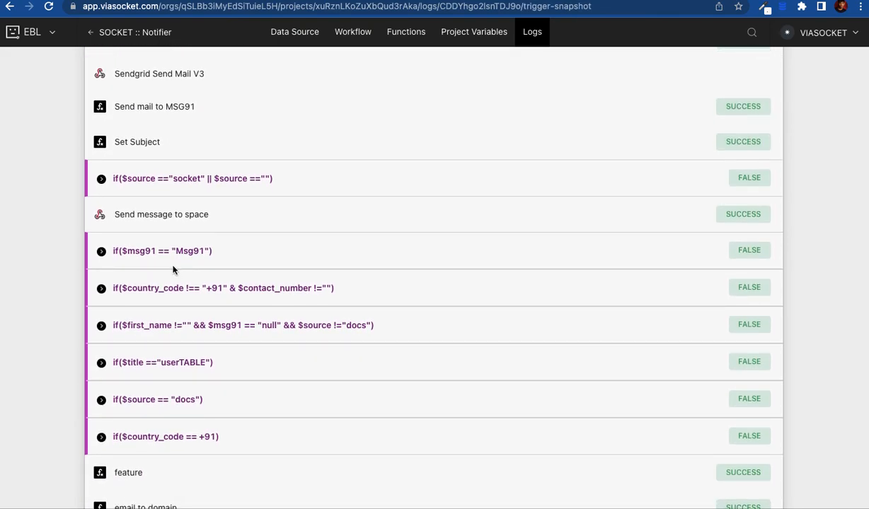
scroll(173, 269, down, 5)
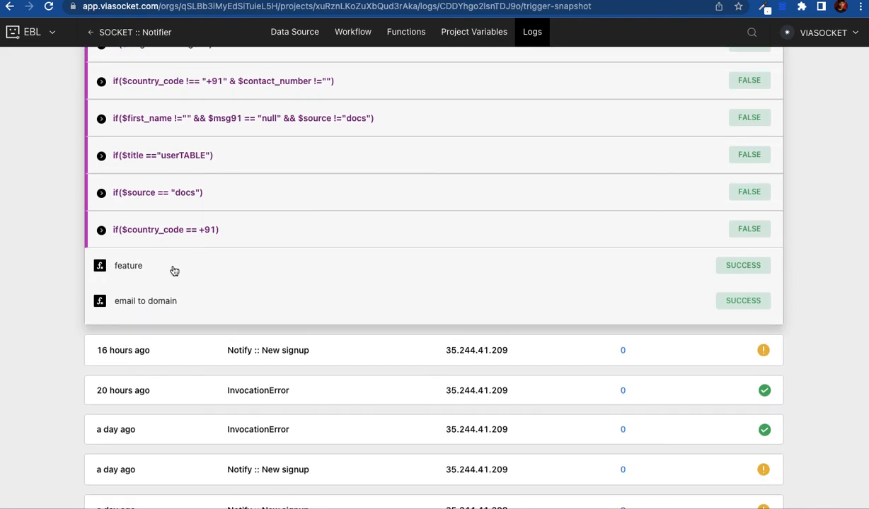
scroll(174, 271, up, 1)
click(124, 294)
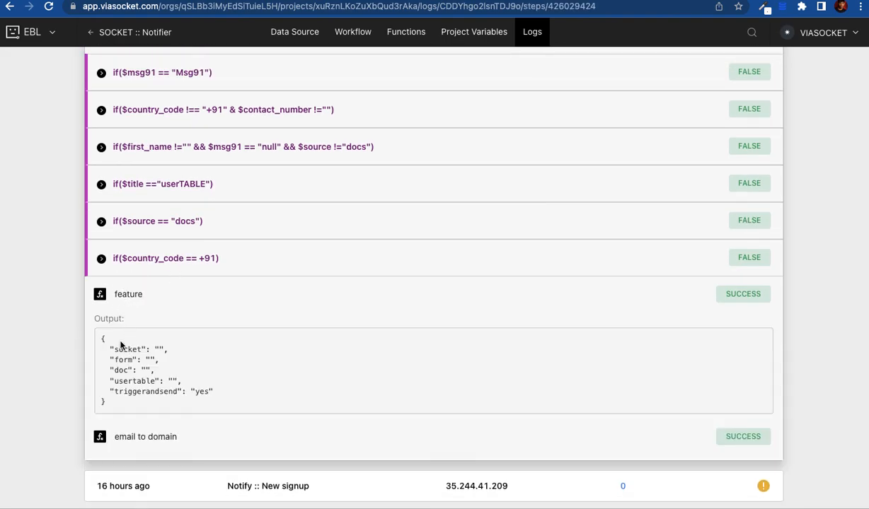
drag(110, 349, 159, 411)
click(167, 406)
scroll(167, 407, up, 10)
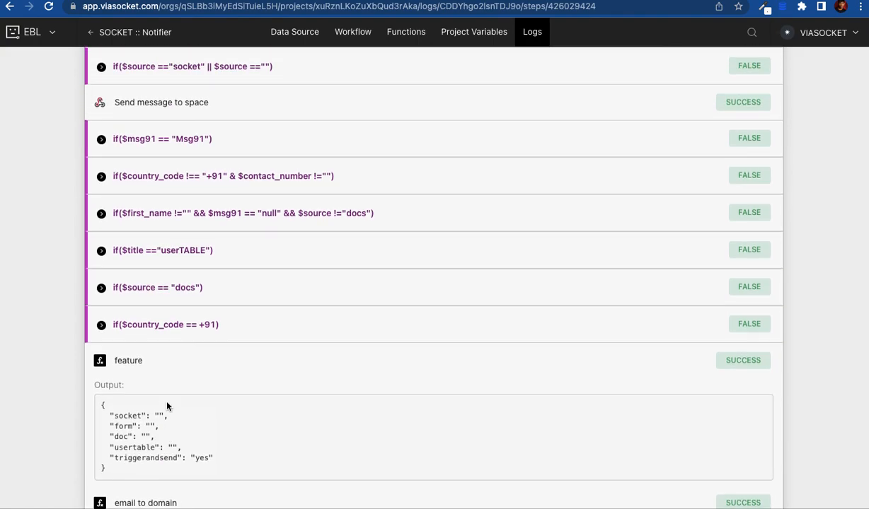
scroll(168, 406, up, 3)
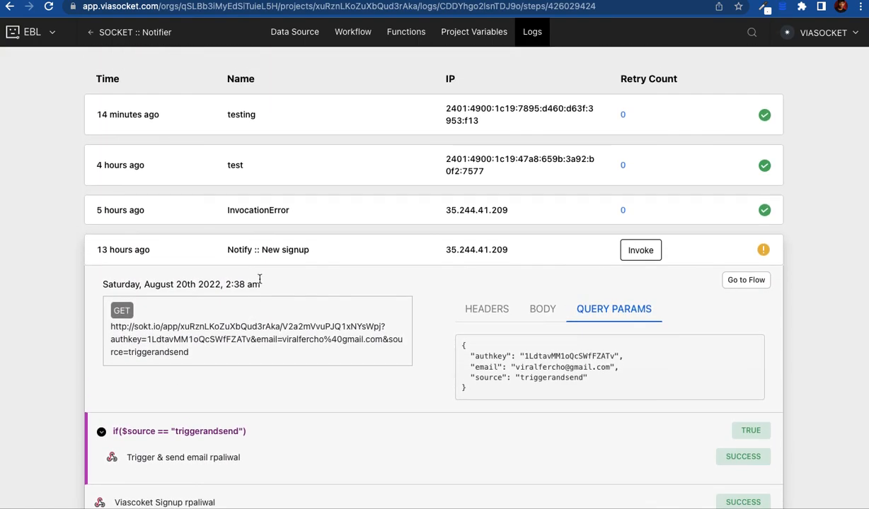
Step: Collapse the New signup log and view the Data Source endpoints like /alert and /Trigger-and-Send
click(271, 247)
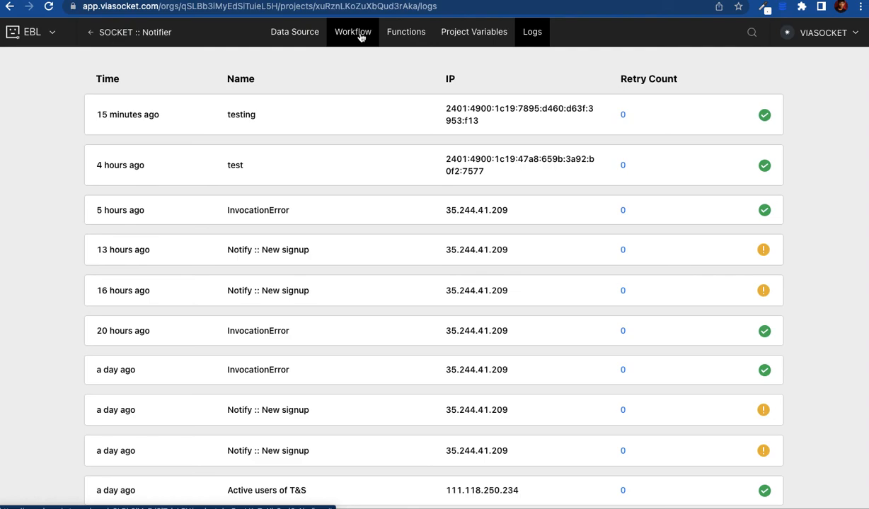
click(288, 40)
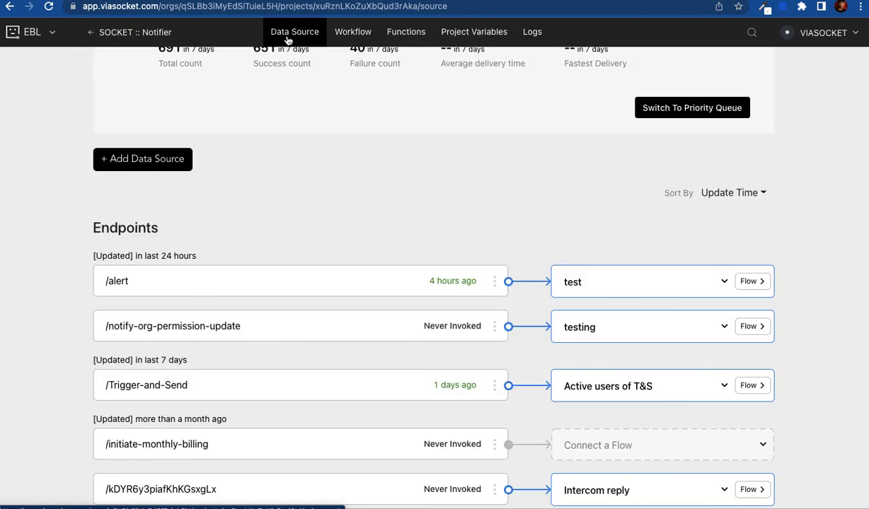